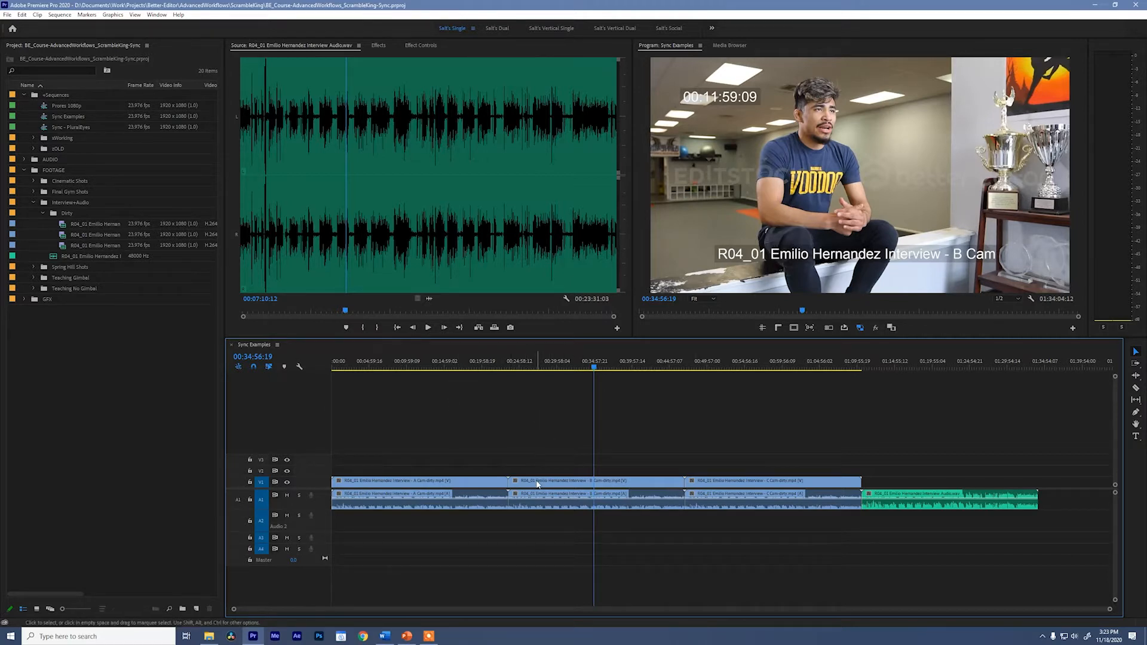
- Stack the B Cam clip on V2 and A2 over the A Cam clip, both starting at the beginning of the sequence
{"action": "left_click_drag", "start_coordinate": [541, 481], "coordinate": [542, 472]}
{"action": "left_click_drag", "start_coordinate": [626, 469], "coordinate": [615, 474]}
{"action": "left_click_drag", "start_coordinate": [533, 471], "coordinate": [347, 470]}
{"action": "left_click_drag", "start_coordinate": [434, 445], "coordinate": [434, 445]}
- Turn on the Program Monitor overlays and compare the track timecodes of the stacked A Cam and B Cam clips from start to end
{"action": "left_click", "coordinate": [333, 364]}
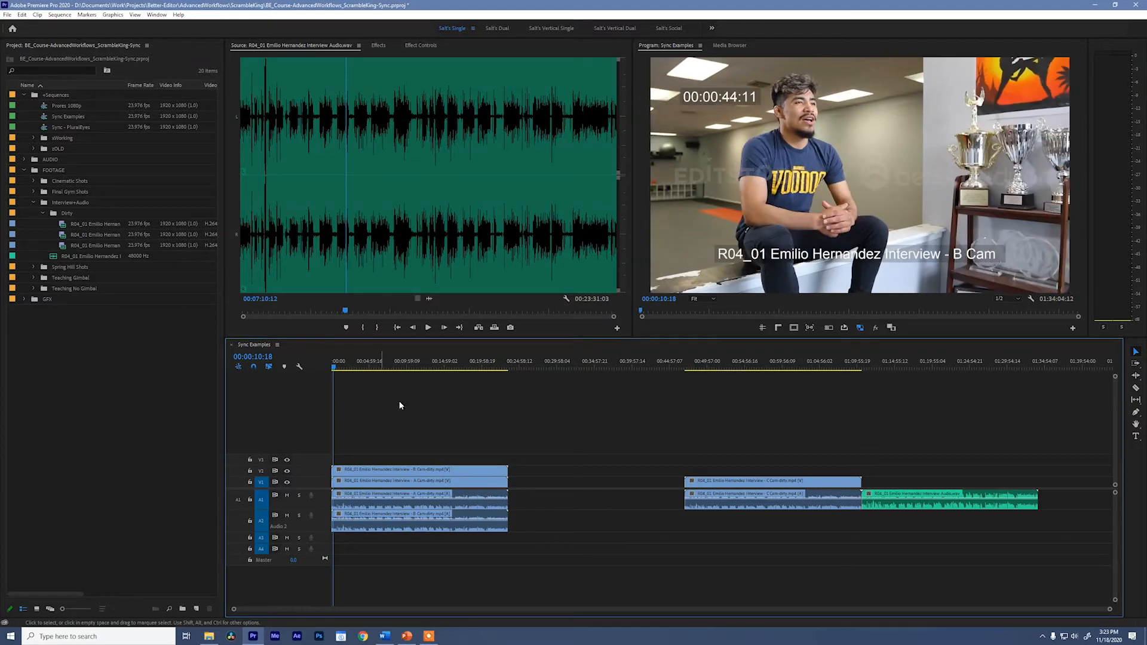
{"action": "left_click", "coordinate": [1031, 298]}
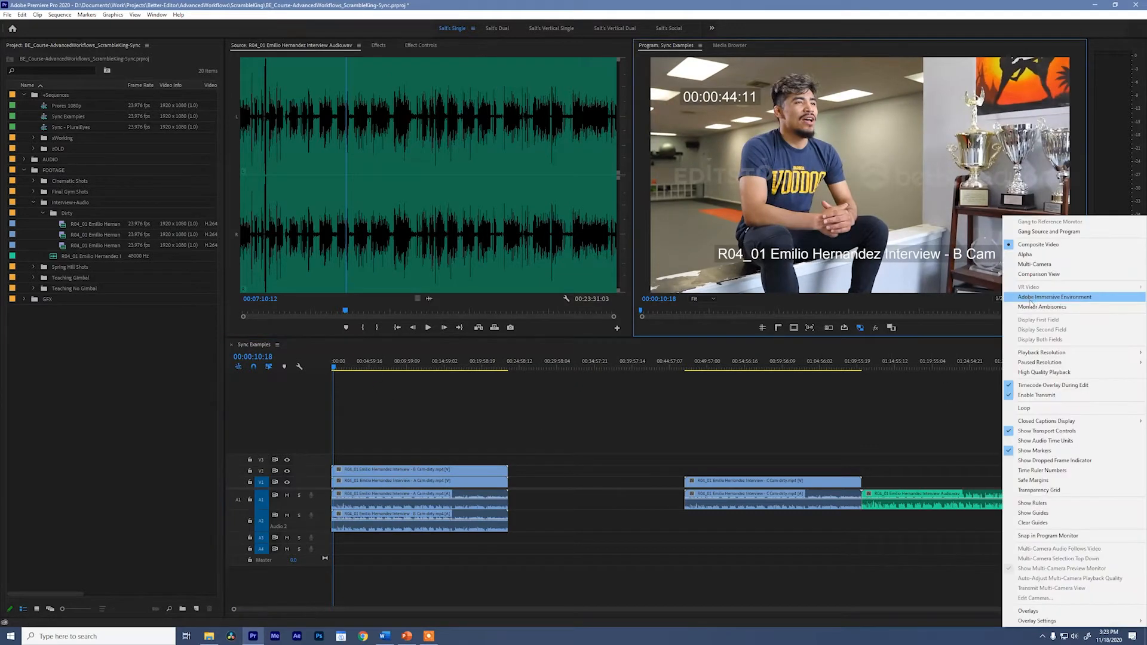
{"action": "left_click", "coordinate": [1027, 611]}
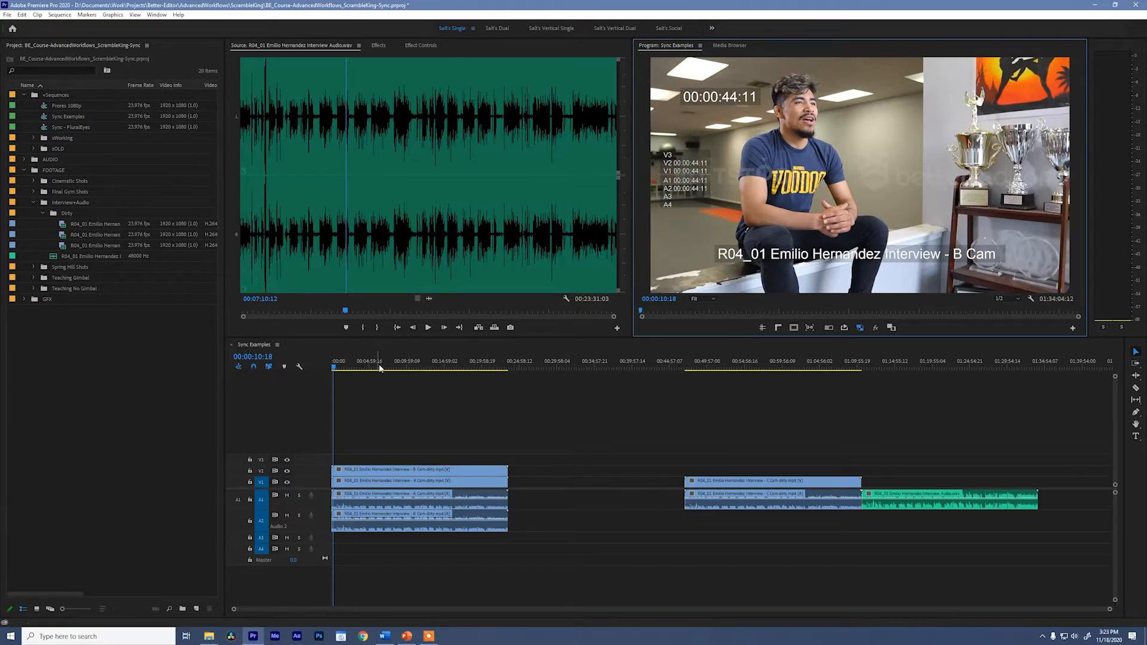
{"action": "left_click_drag", "start_coordinate": [374, 366], "coordinate": [397, 368]}
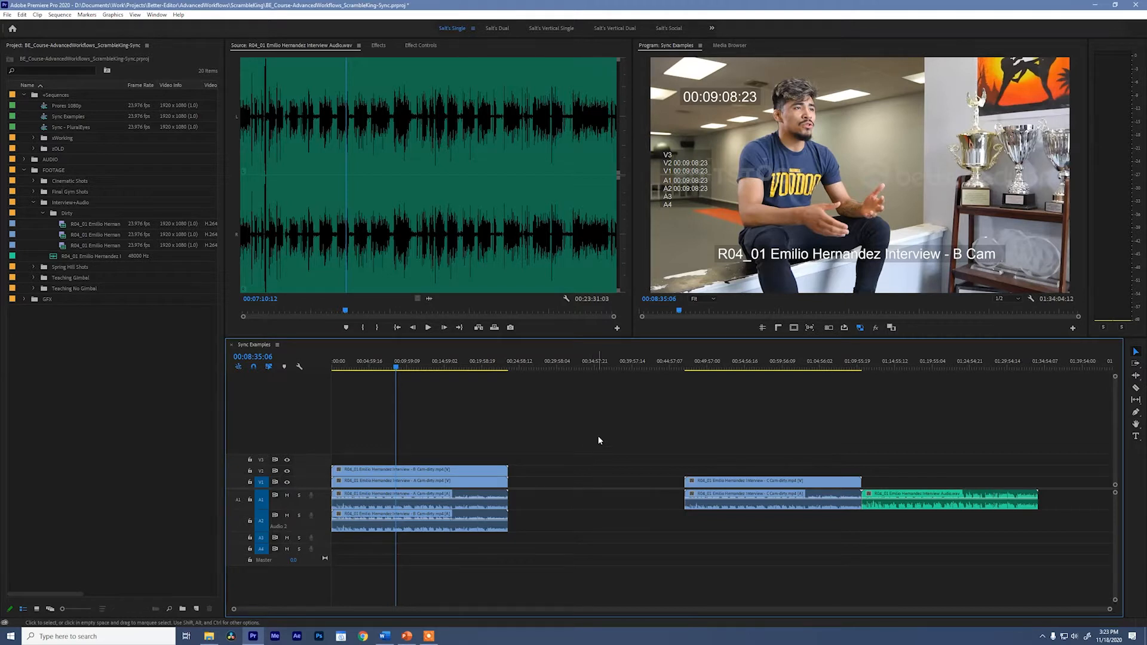
{"action": "left_click", "coordinate": [501, 365]}
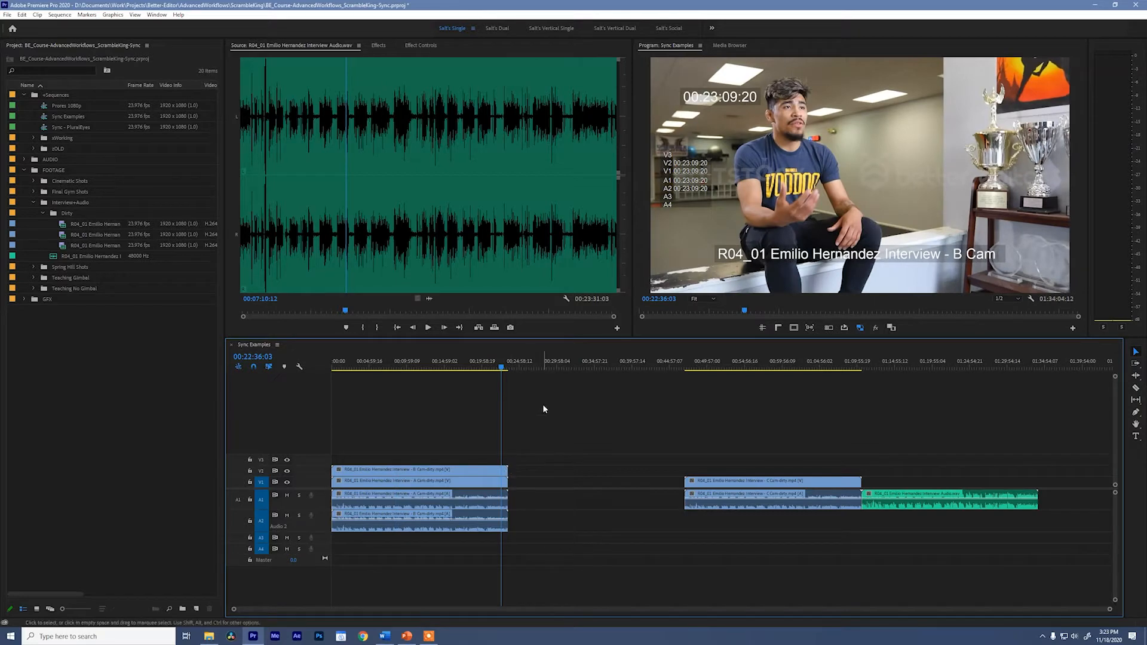
{"action": "key", "text": "Down"}
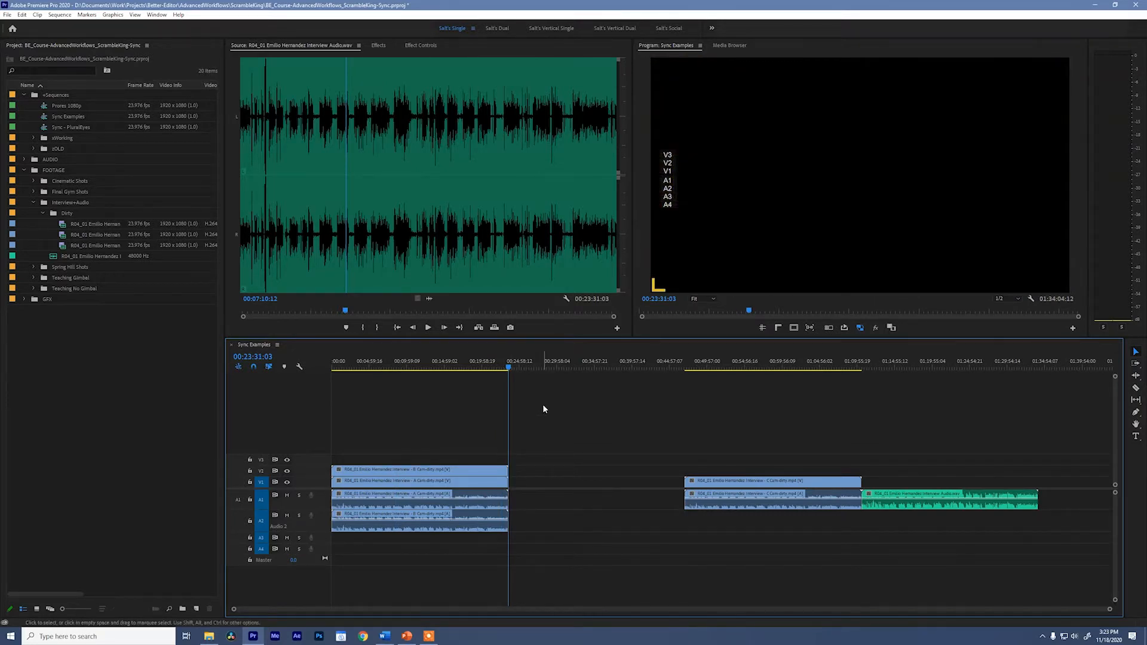
- Return the B Cam clip to directly after the A Cam clip, with its video on V1 and its audio on A1
{"action": "left_click_drag", "start_coordinate": [358, 470], "coordinate": [537, 486]}
{"action": "left_click", "coordinate": [568, 518], "text": "alt"}
{"action": "key", "text": "alt+Up"}
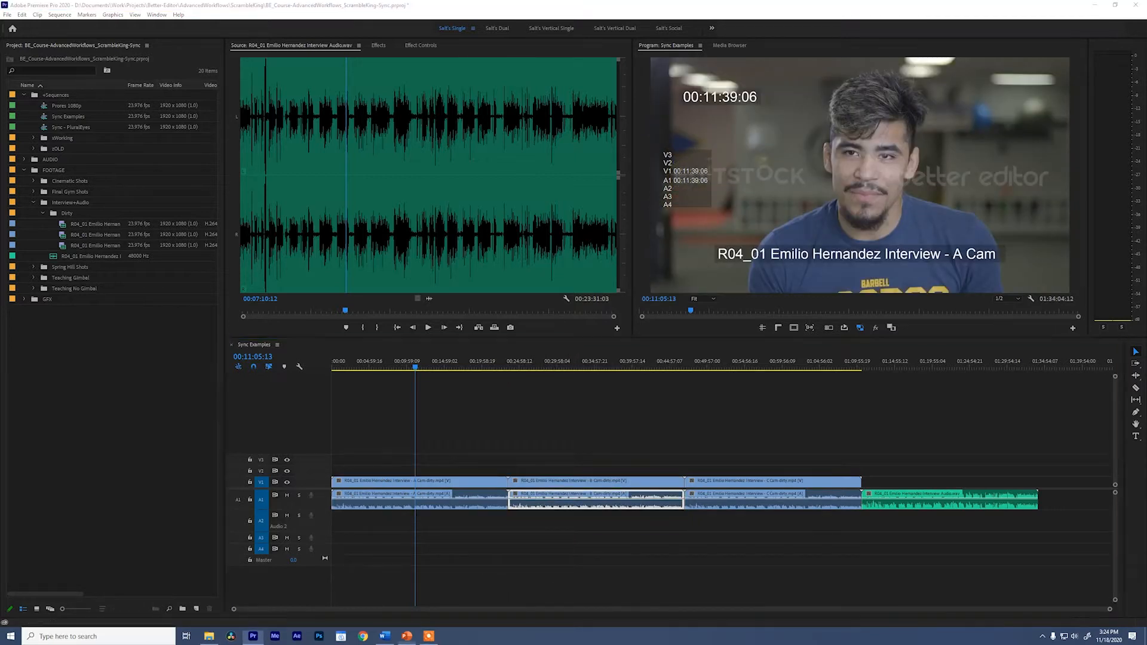
{"action": "left_click", "coordinate": [512, 442]}
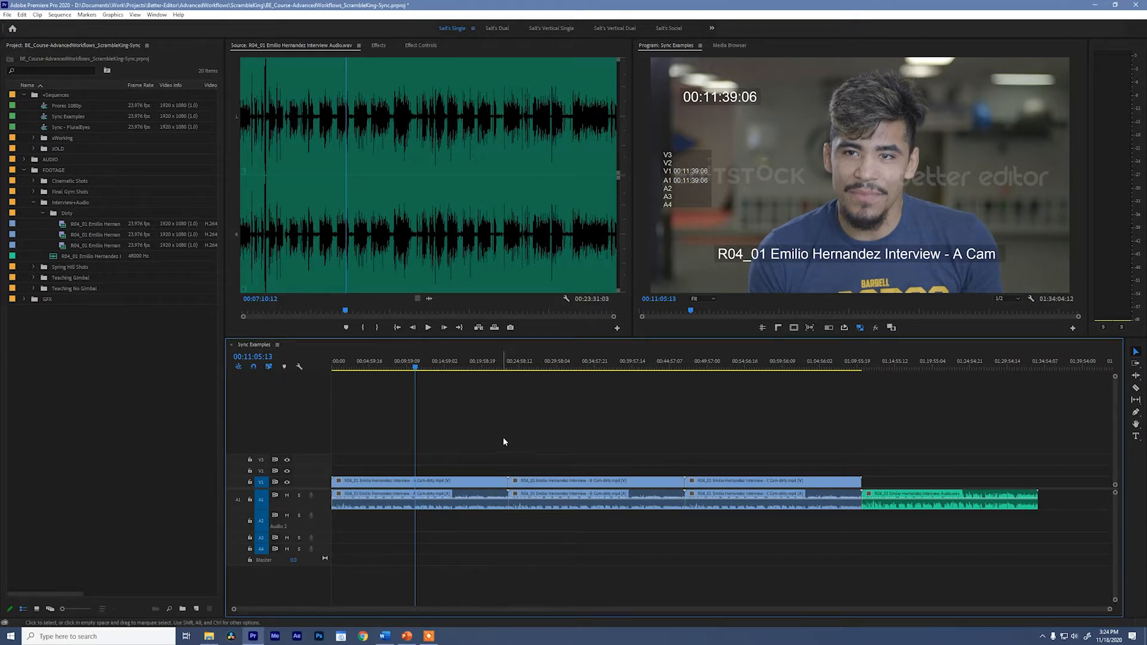
- Merge the A Cam clip with the separate interview audio file as "Interview Merged", using Timecode as the synchronize point
{"action": "left_click", "coordinate": [75, 223]}
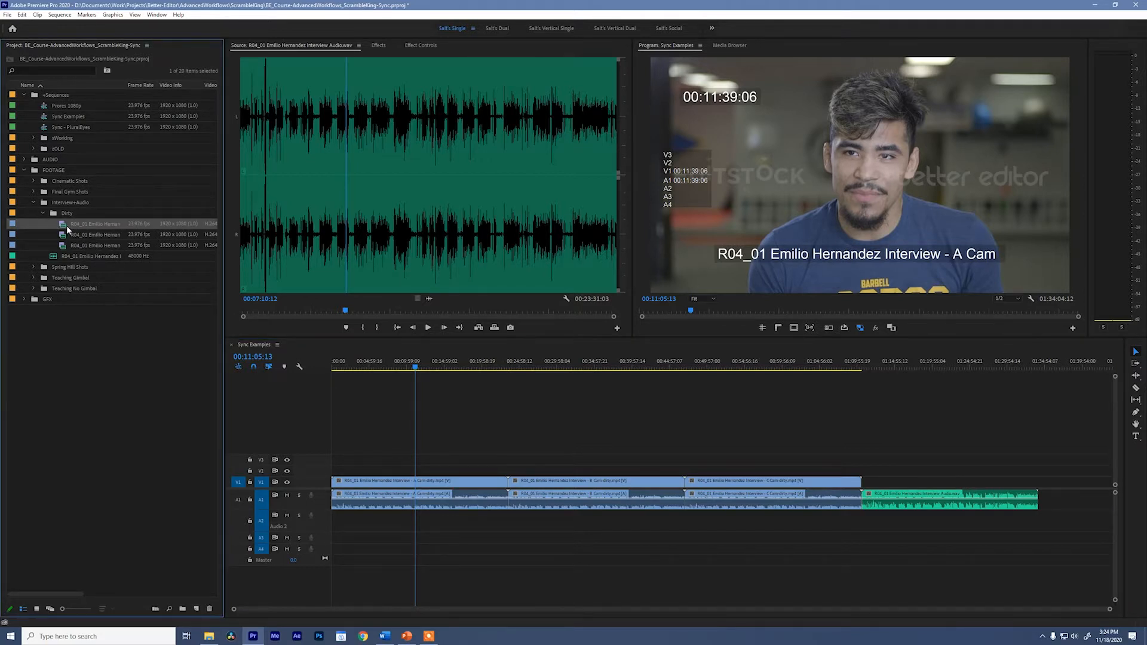
{"action": "left_click_drag", "start_coordinate": [126, 85], "coordinate": [179, 85]}
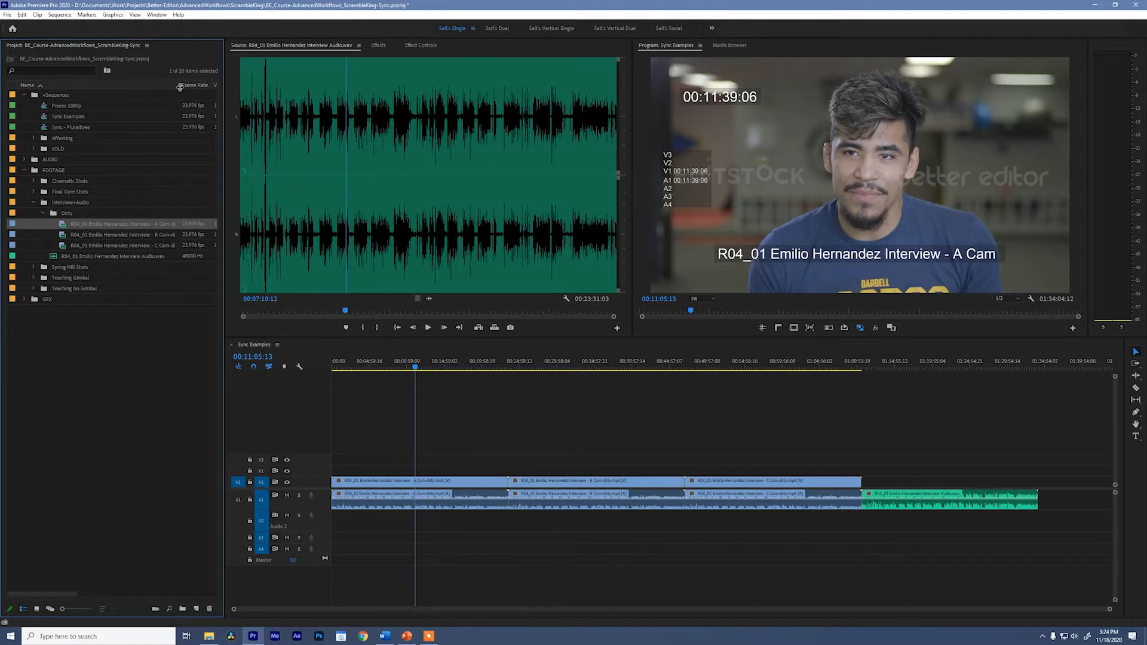
{"action": "left_click", "coordinate": [84, 256], "text": "ctrl"}
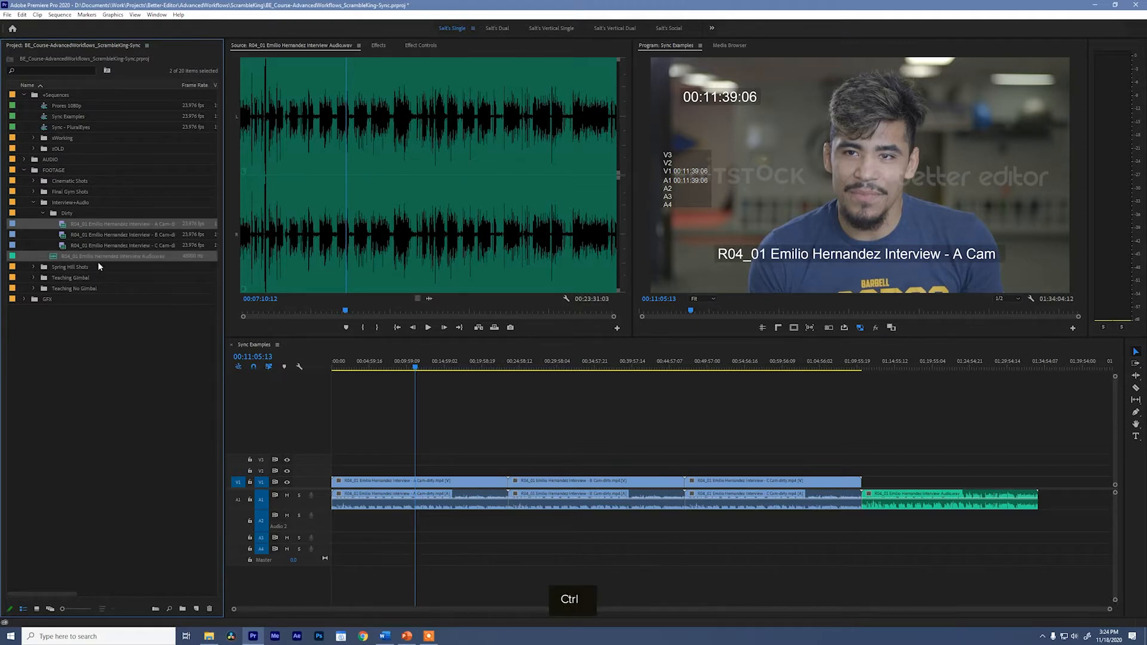
{"action": "right_click", "coordinate": [131, 256]}
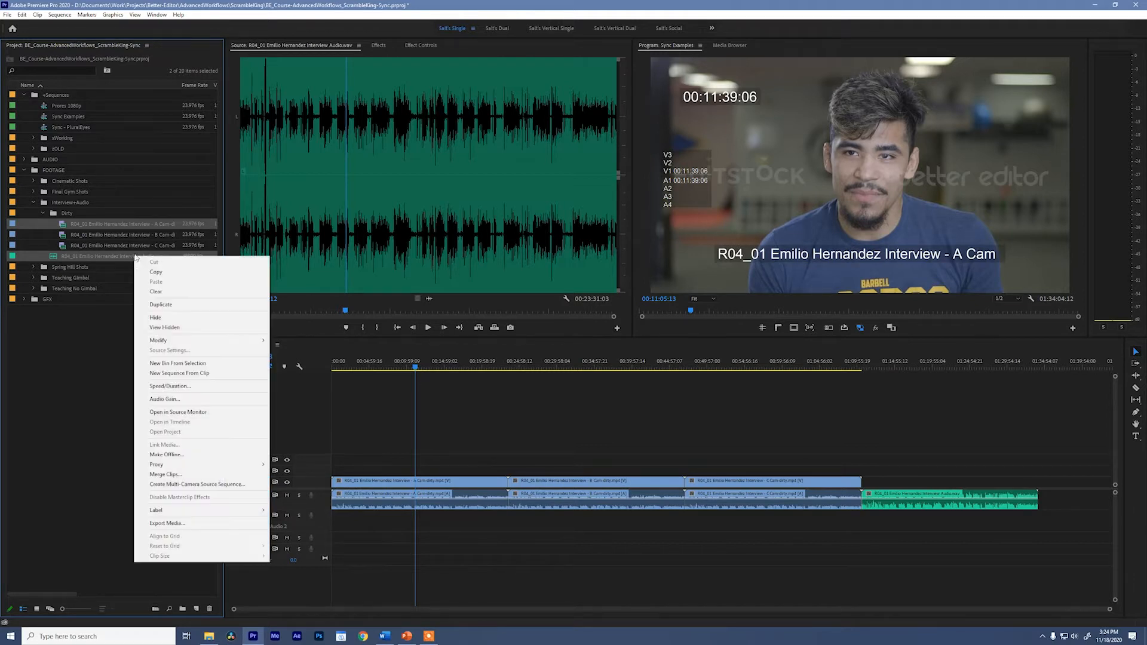
{"action": "left_click", "coordinate": [185, 475]}
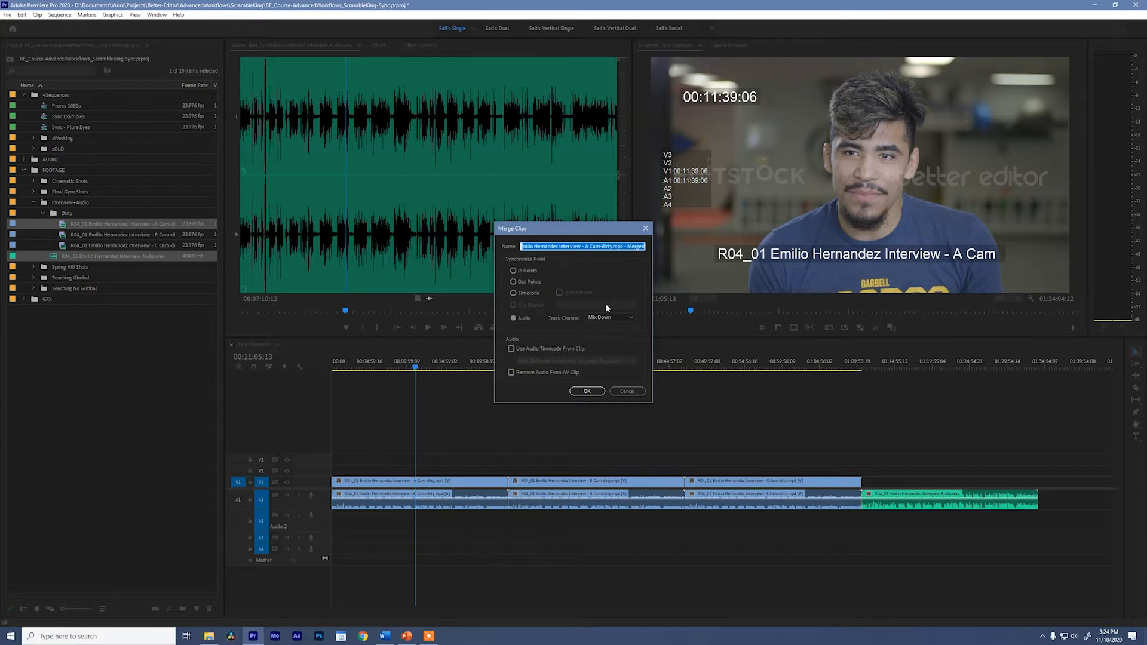
{"action": "type", "text": "Interview"}
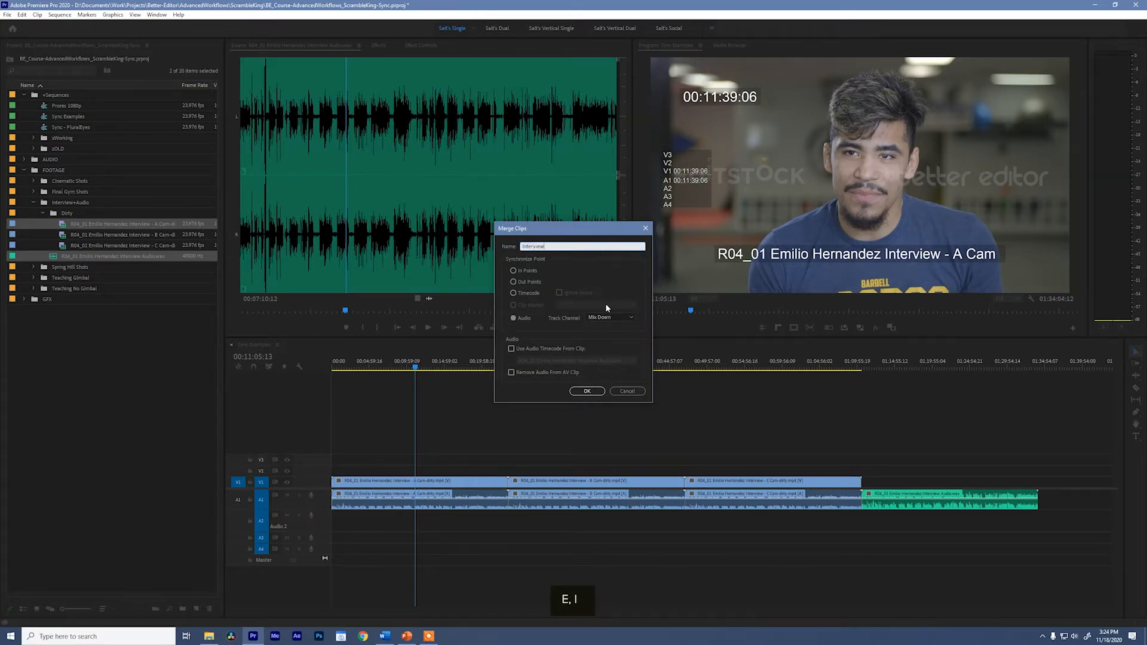
{"action": "type", "text": " Merged"}
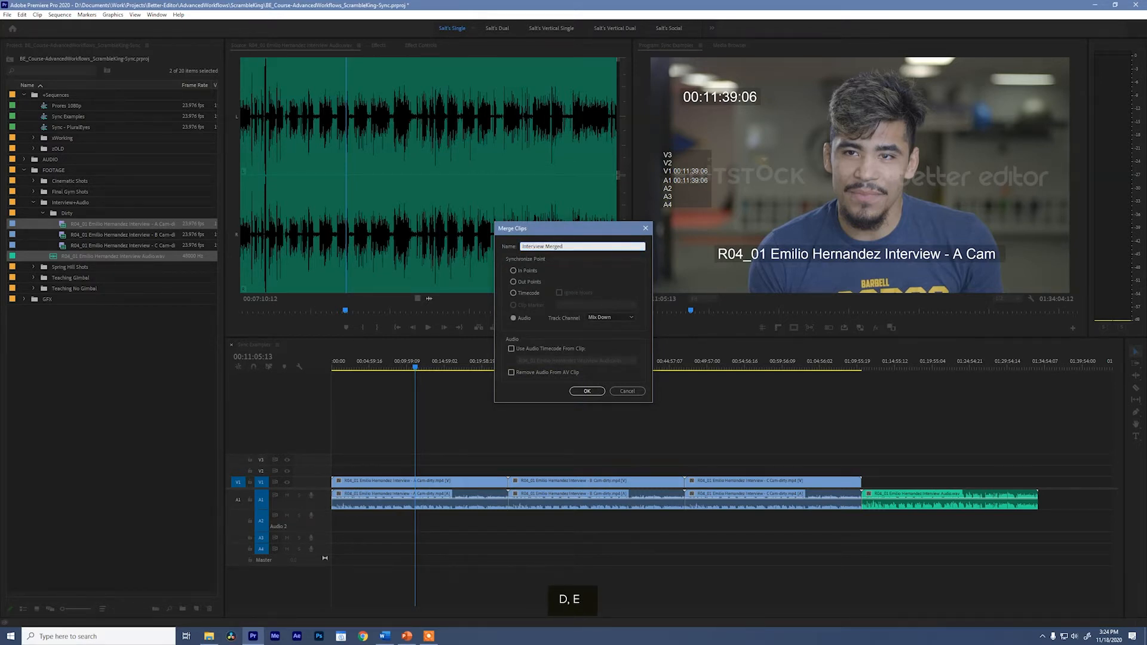
{"action": "left_click", "coordinate": [515, 293]}
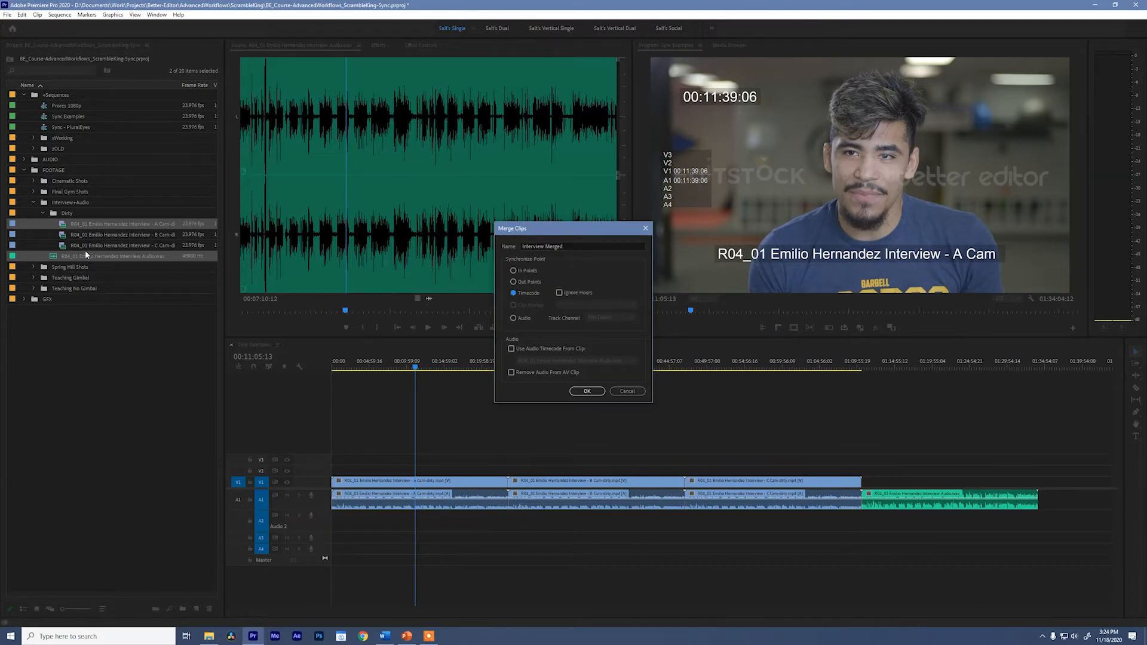
{"action": "left_click", "coordinate": [596, 395]}
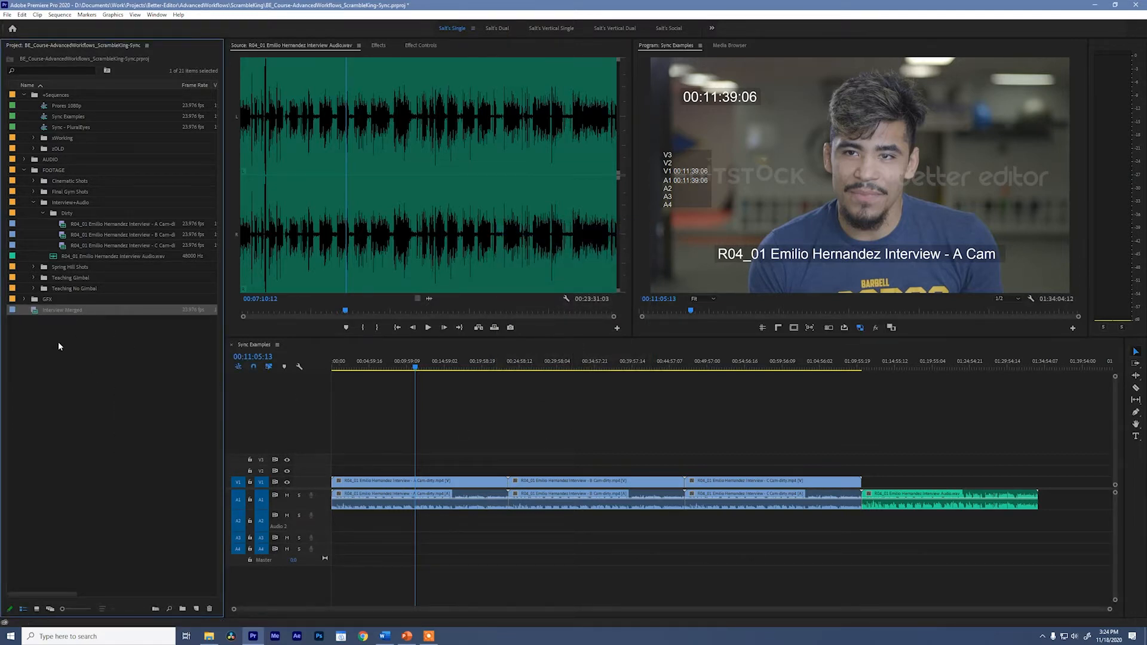
- View the audio waveforms of the Interview Merged clip in the Source Monitor, and delete the clip from the project
{"action": "double_click", "coordinate": [35, 310]}
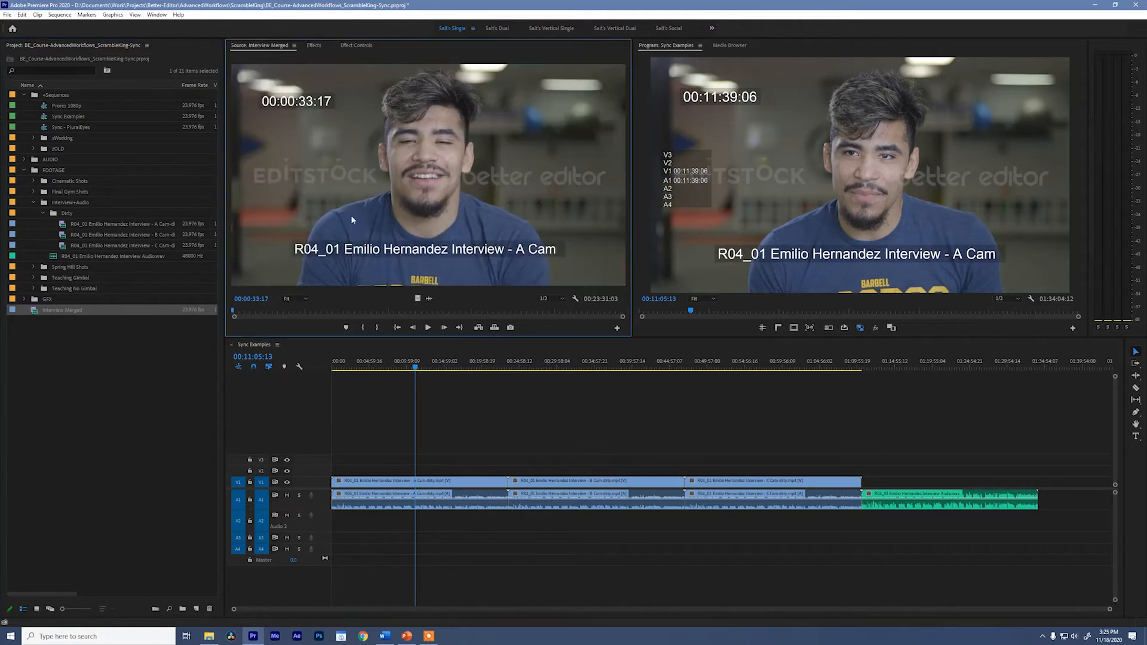
{"action": "left_click", "coordinate": [429, 298]}
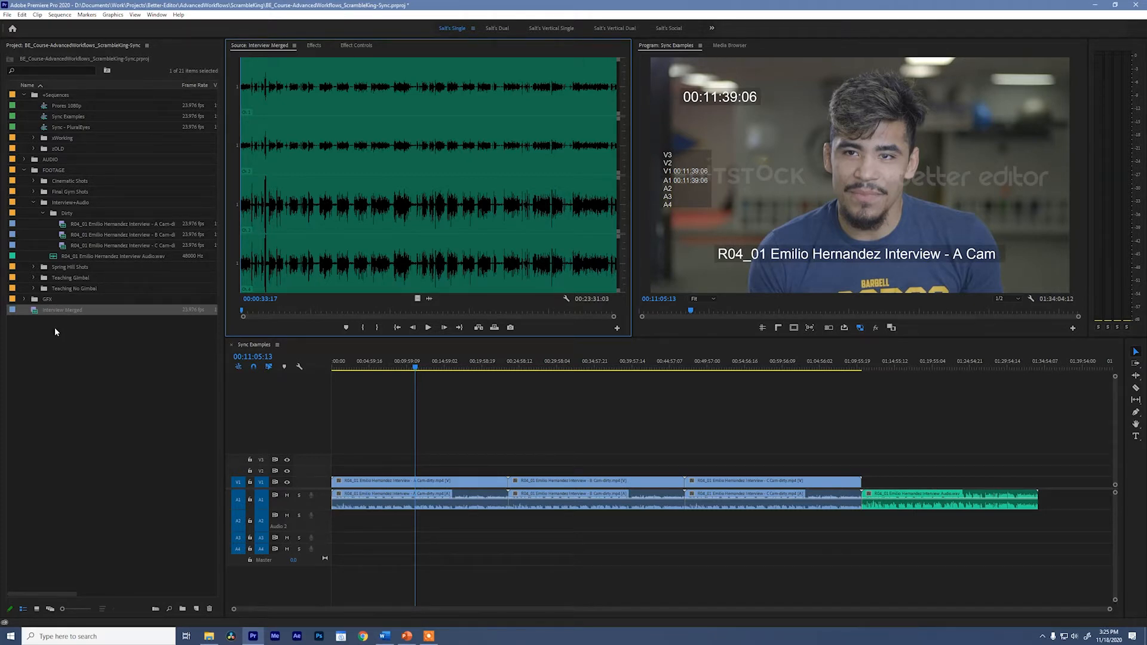
{"action": "left_click", "coordinate": [69, 309]}
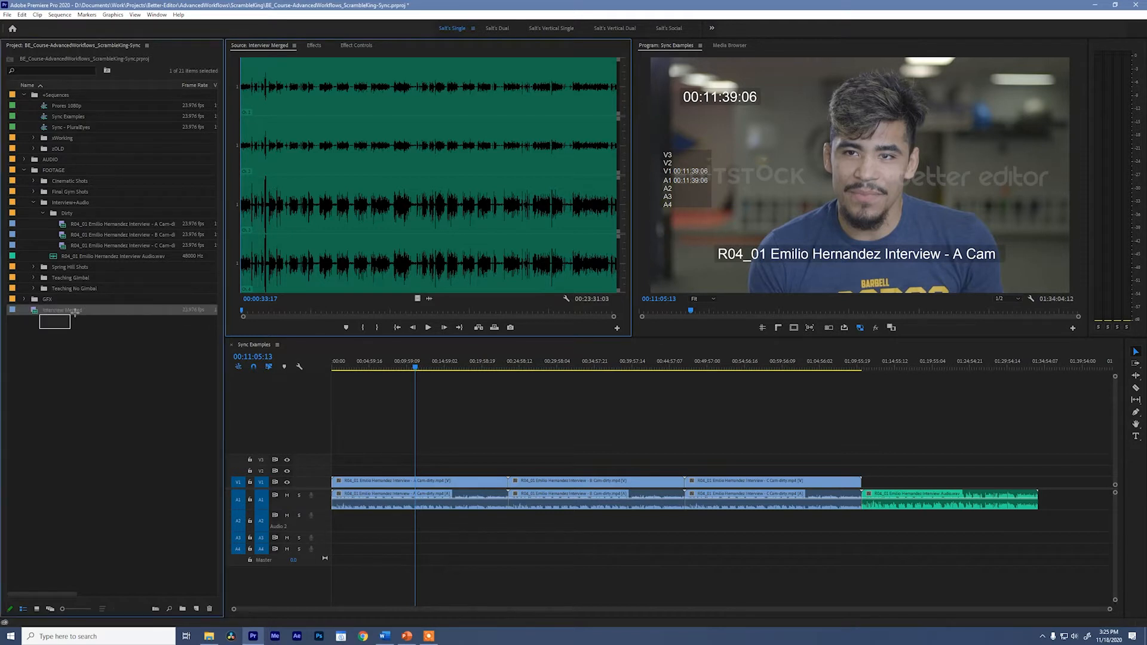
{"action": "key", "text": "Delete"}
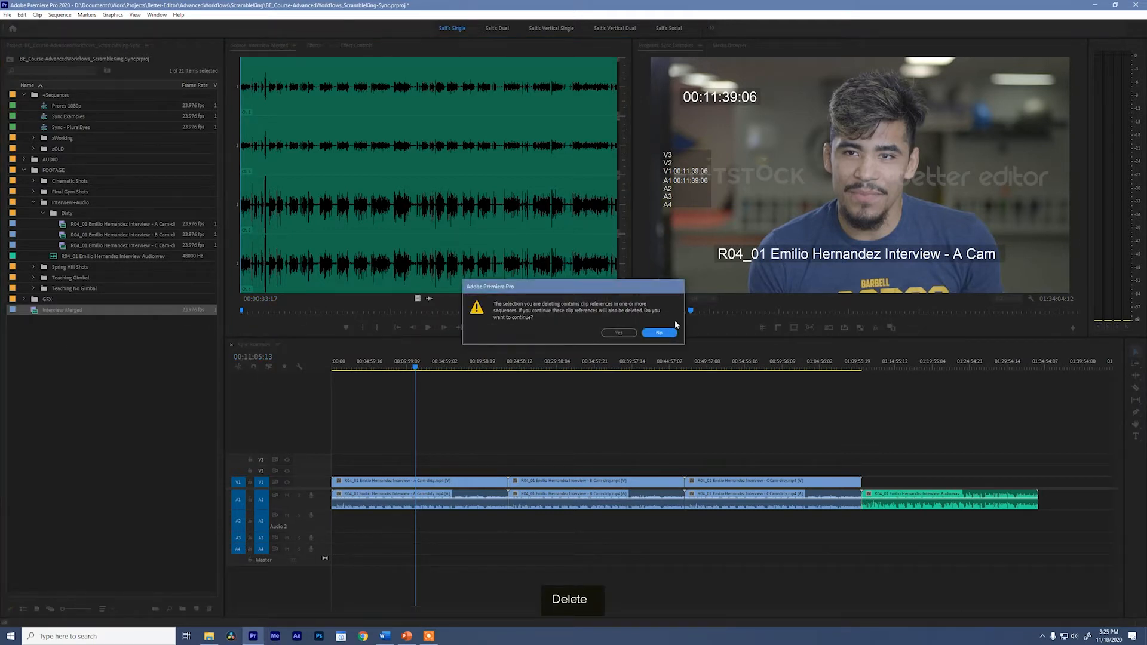
{"action": "left_click", "coordinate": [619, 332]}
{"action": "left_click", "coordinate": [537, 429]}
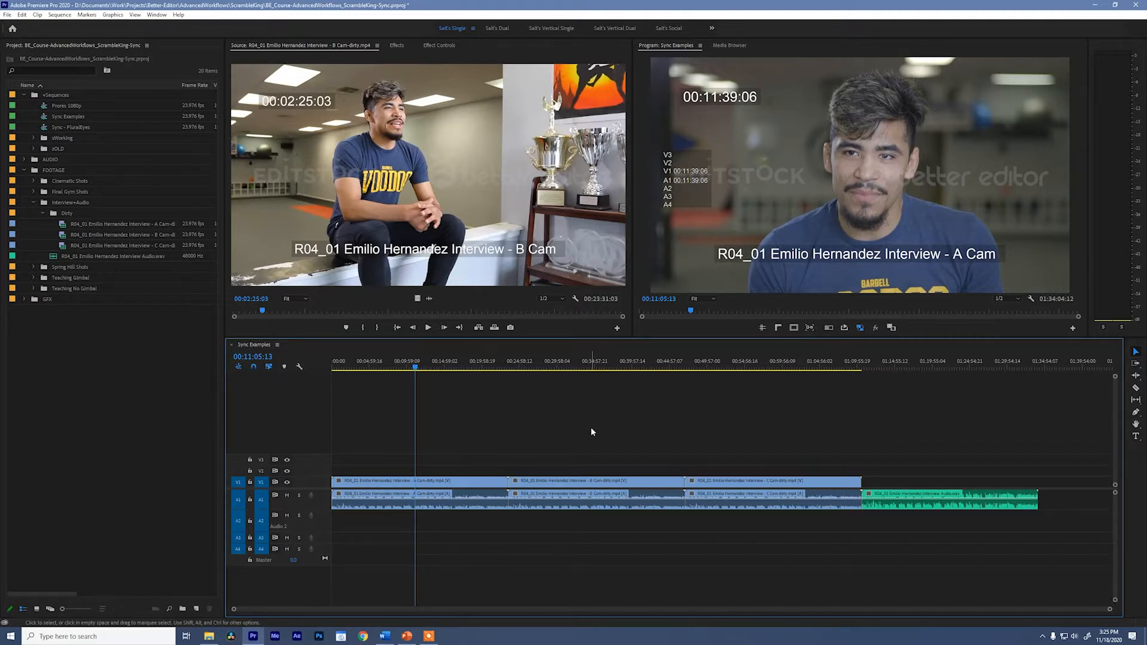
- Stack the B Cam clip on V2/A2, the C Cam clip on V3/A3 and the interview audio on A4, overlapping the A Cam clip
{"action": "left_click_drag", "start_coordinate": [548, 487], "coordinate": [541, 522]}
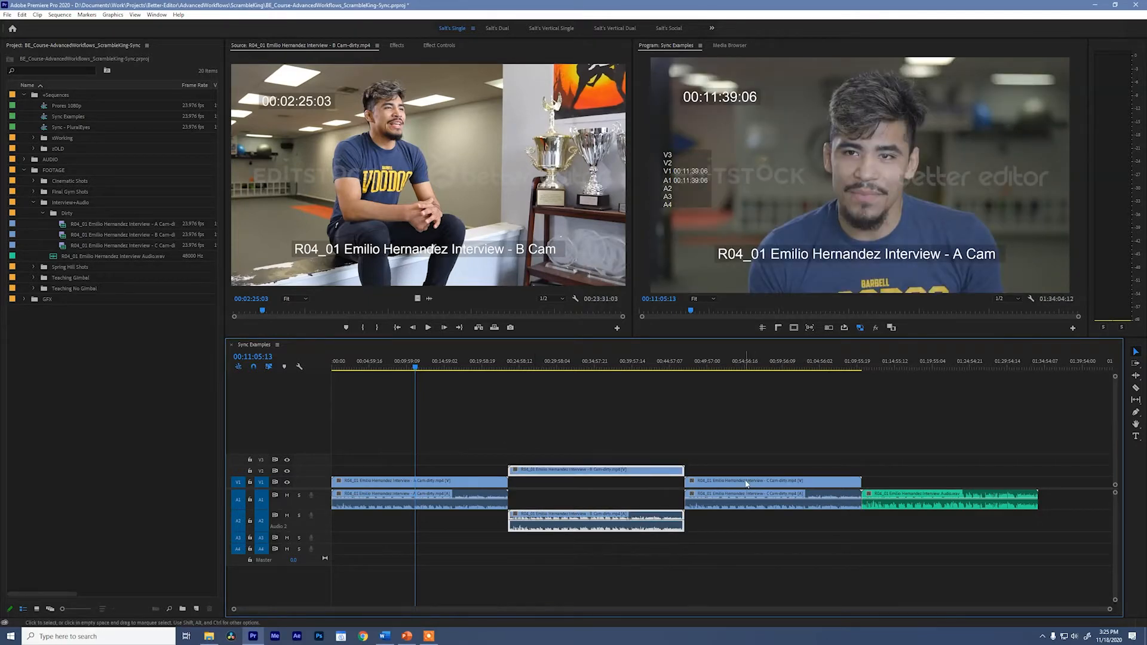
{"action": "left_click_drag", "start_coordinate": [746, 484], "coordinate": [750, 542]}
{"action": "left_click_drag", "start_coordinate": [574, 472], "coordinate": [438, 475]}
{"action": "left_click_drag", "start_coordinate": [766, 460], "coordinate": [428, 463]}
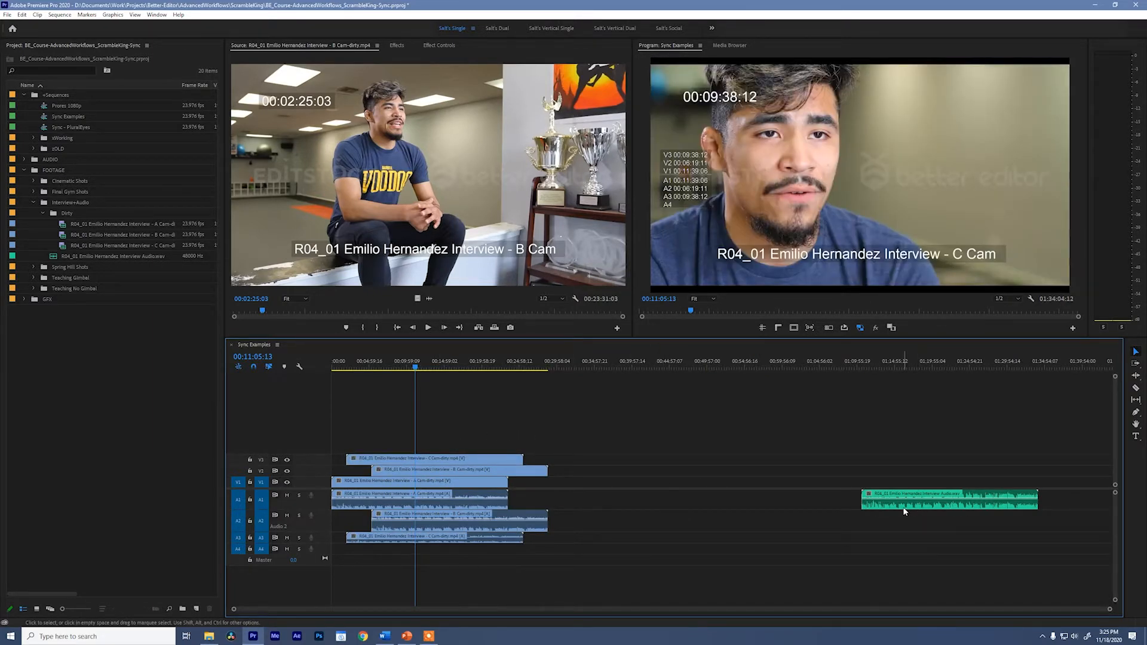
{"action": "left_click_drag", "start_coordinate": [905, 511], "coordinate": [397, 553]}
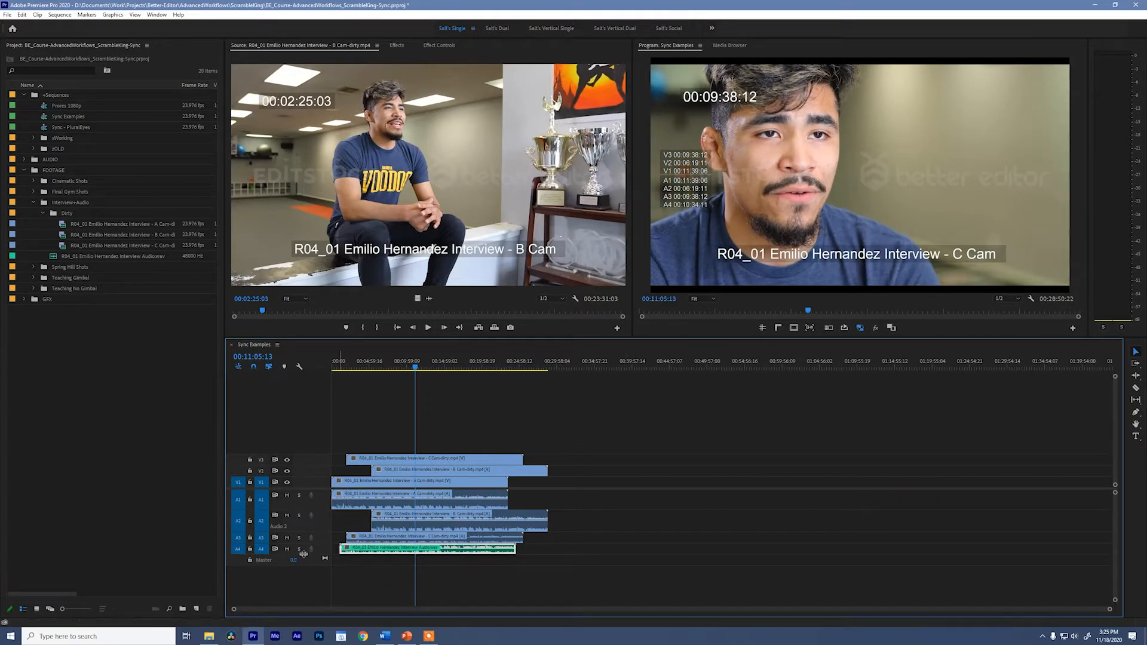
{"action": "left_click_drag", "start_coordinate": [306, 556], "coordinate": [308, 565]}
- Synchronize all stacked camera clips and the interview audio using Audio as the synchronize point, and check their alignment at the start
{"action": "left_click_drag", "start_coordinate": [501, 412], "coordinate": [391, 592]}
{"action": "right_click", "coordinate": [446, 484]}
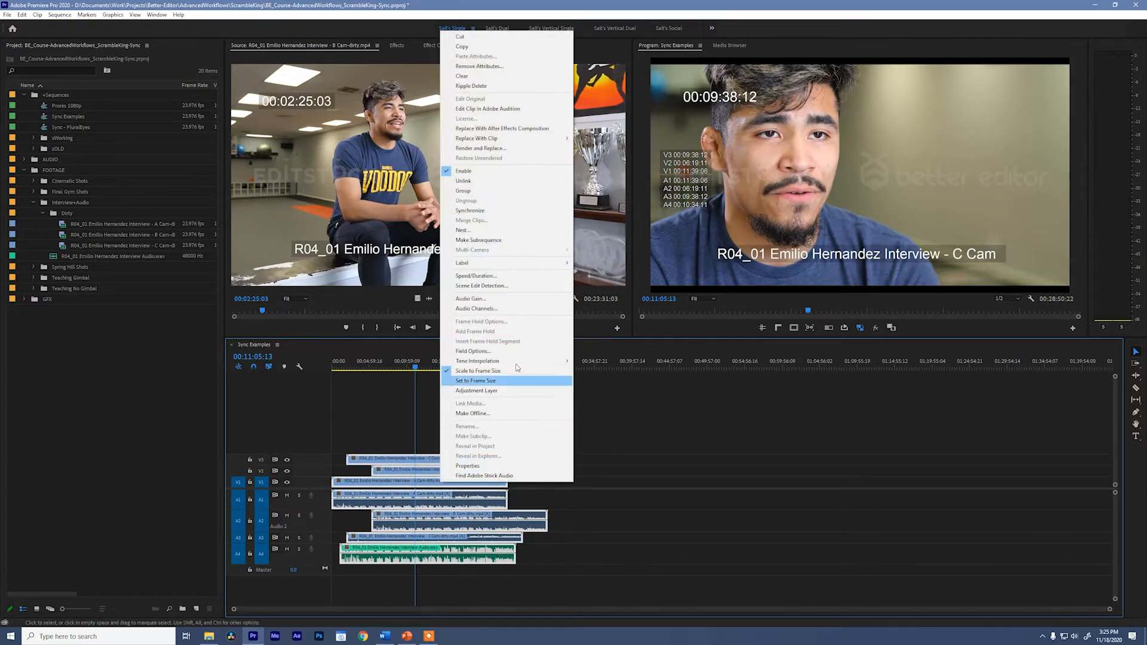
{"action": "left_click", "coordinate": [507, 209]}
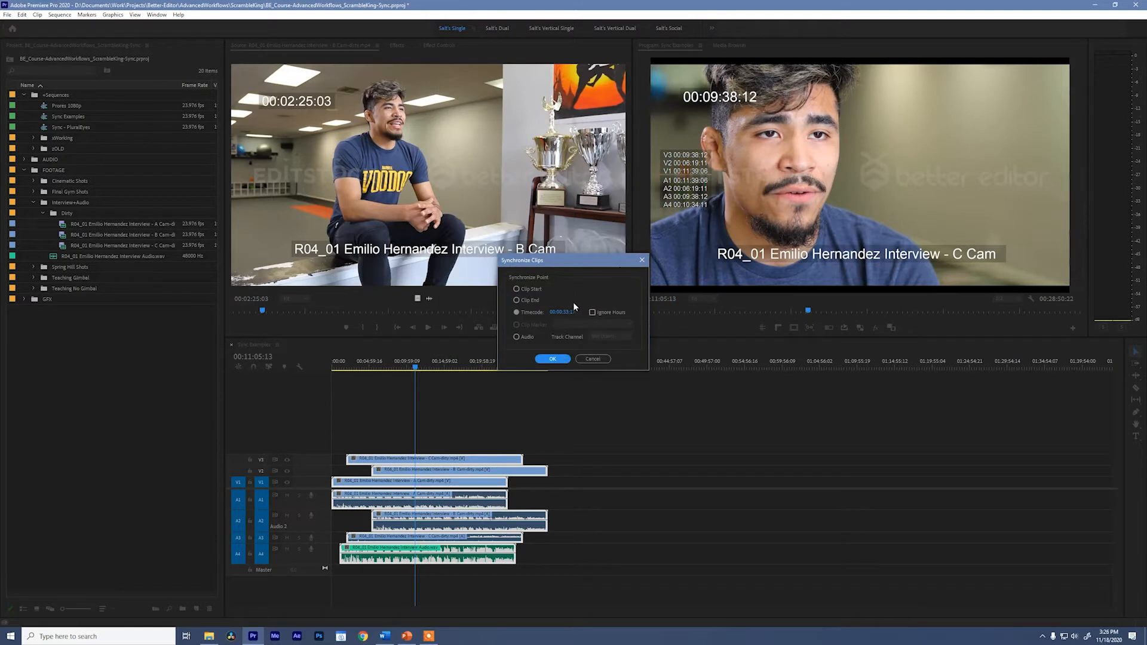
{"action": "left_click", "coordinate": [527, 338]}
{"action": "left_click", "coordinate": [553, 359]}
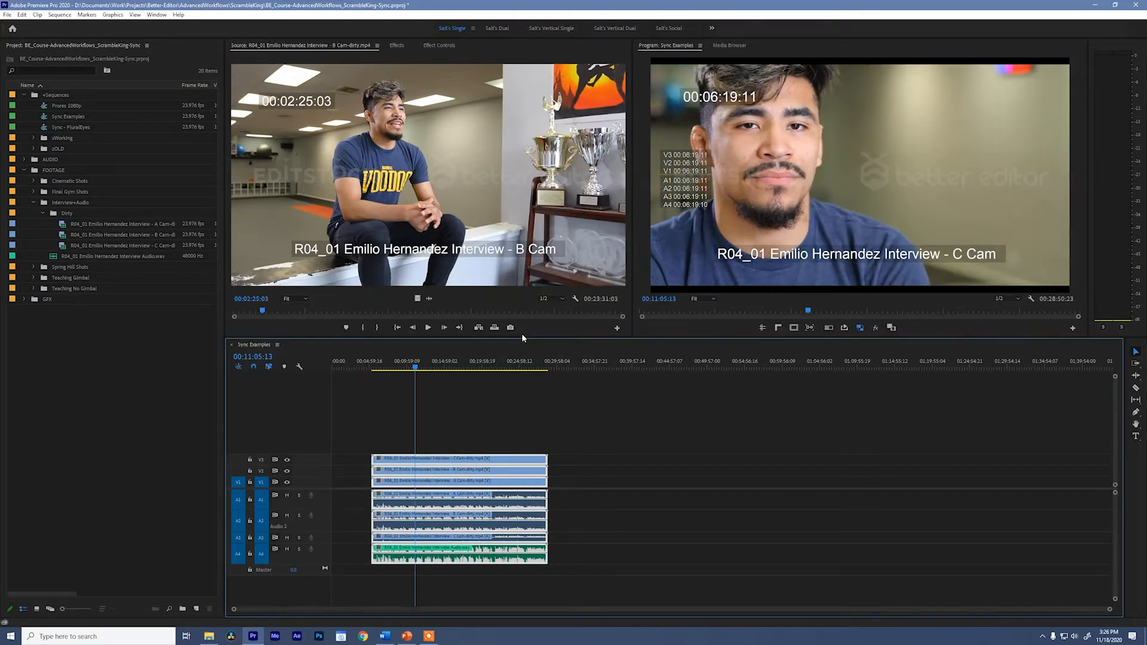
{"action": "left_click", "coordinate": [669, 423]}
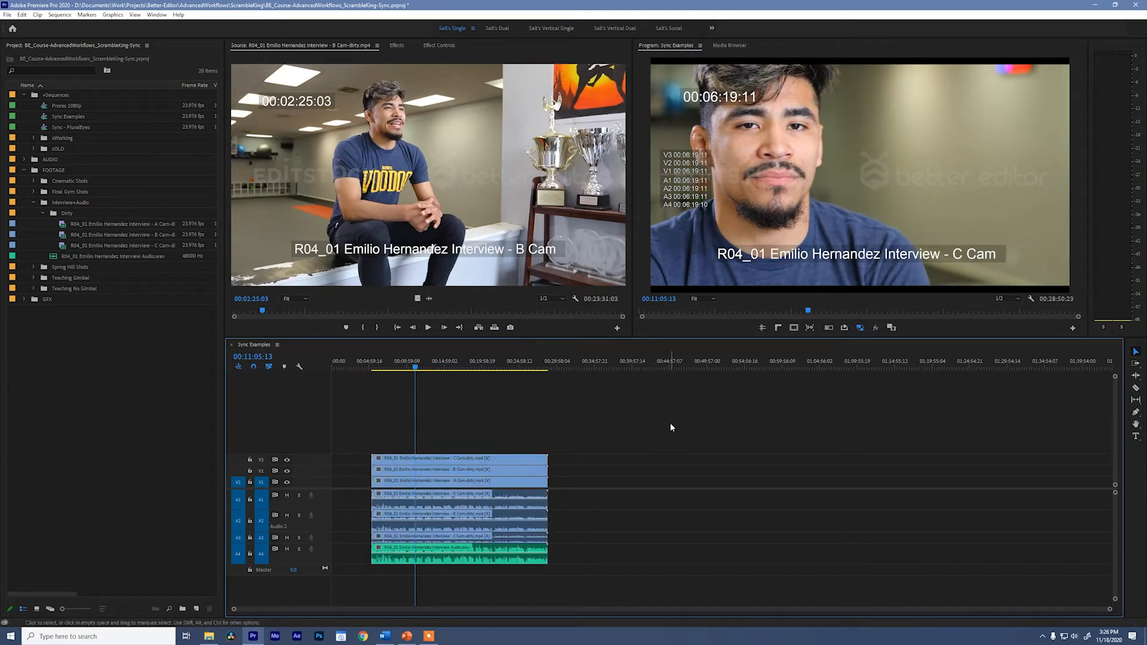
{"action": "key", "text": "equal"}
{"action": "key", "text": "equal"}
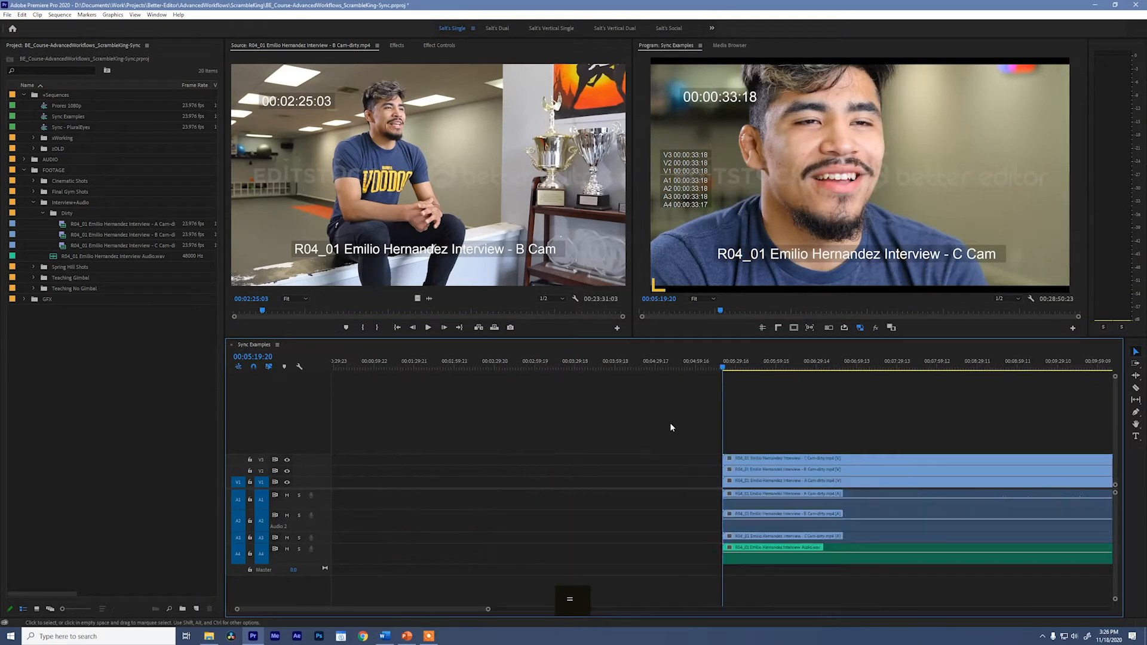
{"action": "key", "text": "shift+z"}
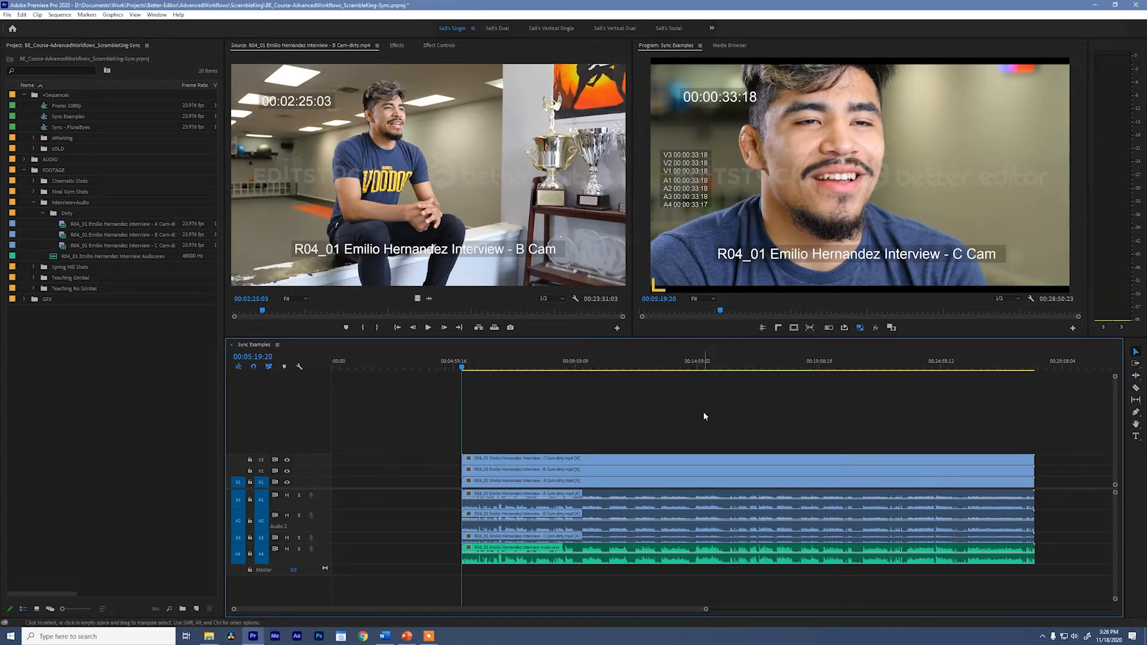
- Undo the synchronization and the stacking so all camera and audio clips sit end to end on the first tracks
{"action": "key", "text": "ctrl+z"}
{"action": "key", "text": "ctrl+z"}
{"action": "key", "text": "ctrl+z"}
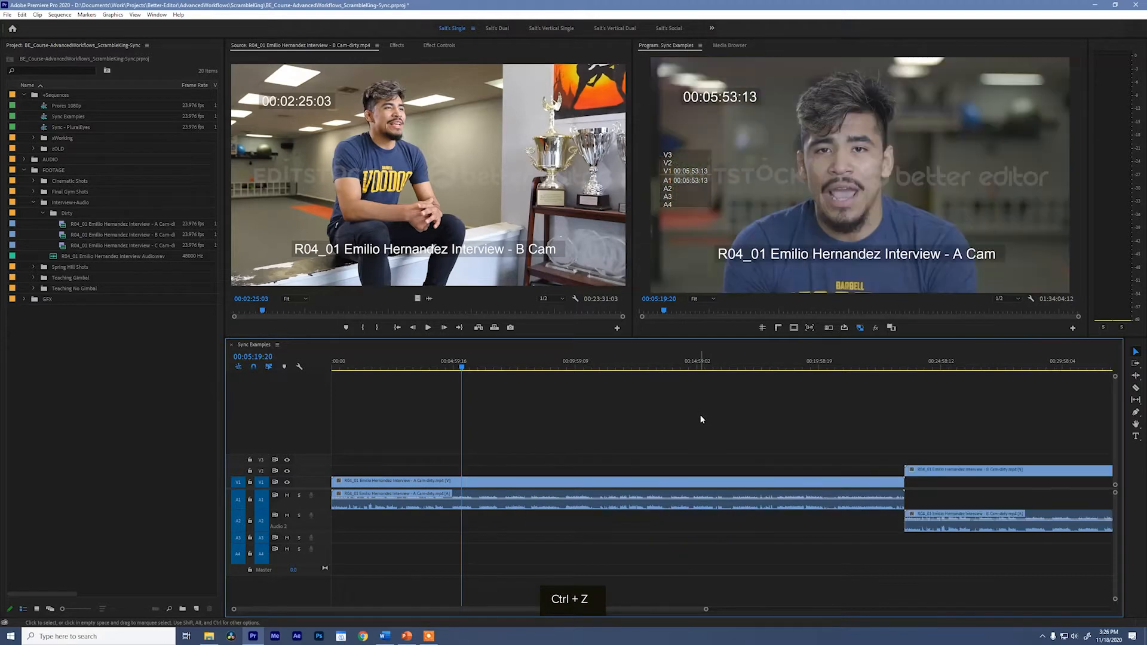
{"action": "key", "text": "ctrl+shift+z"}
{"action": "key", "text": "ctrl+shift+z"}
{"action": "key", "text": "ctrl+shift+z"}
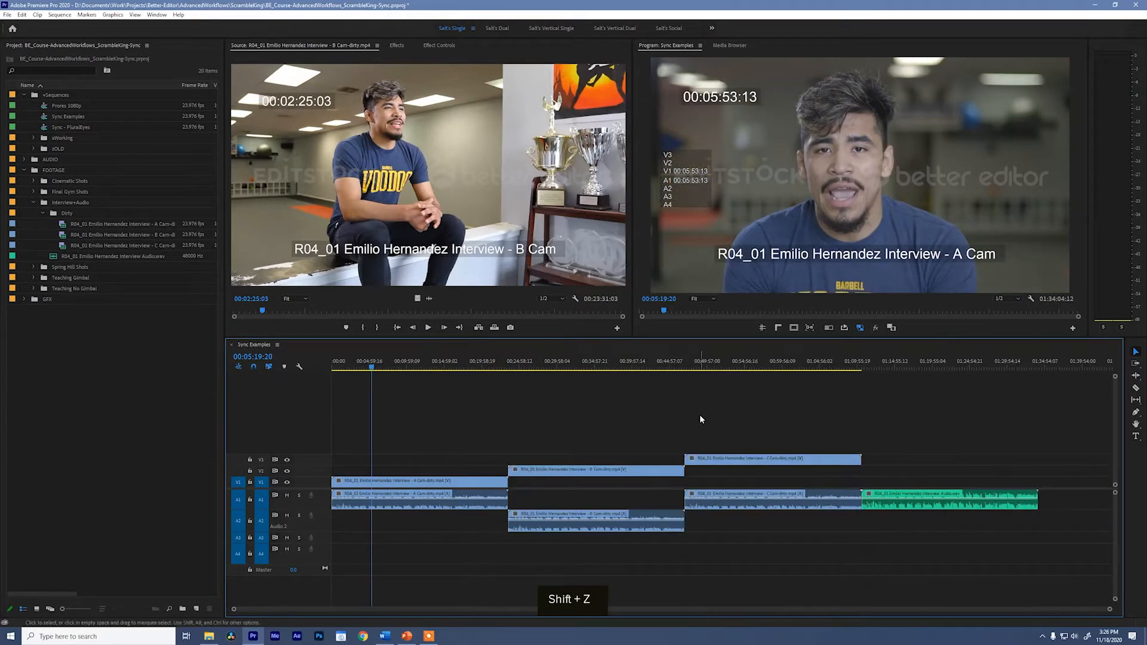
{"action": "key", "text": "ctrl+z"}
{"action": "key", "text": "ctrl+z"}
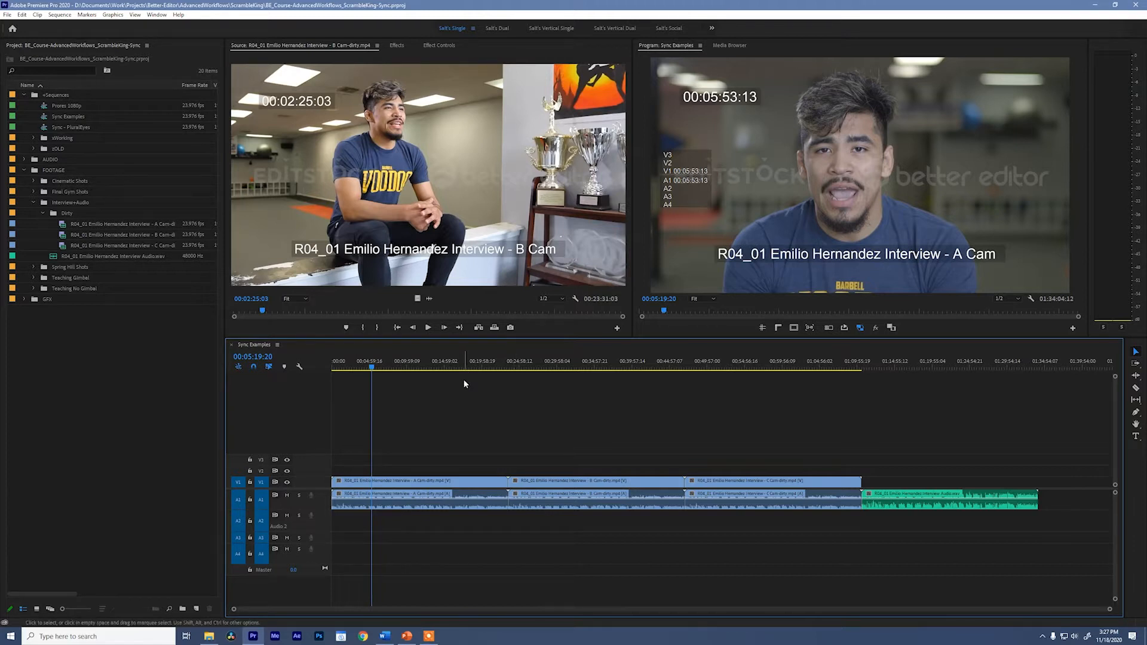
- Open the A Cam clip in the Source Monitor and mark its In point at 00:01:14:04, where the hand touches the mouth
{"action": "double_click", "coordinate": [62, 226]}
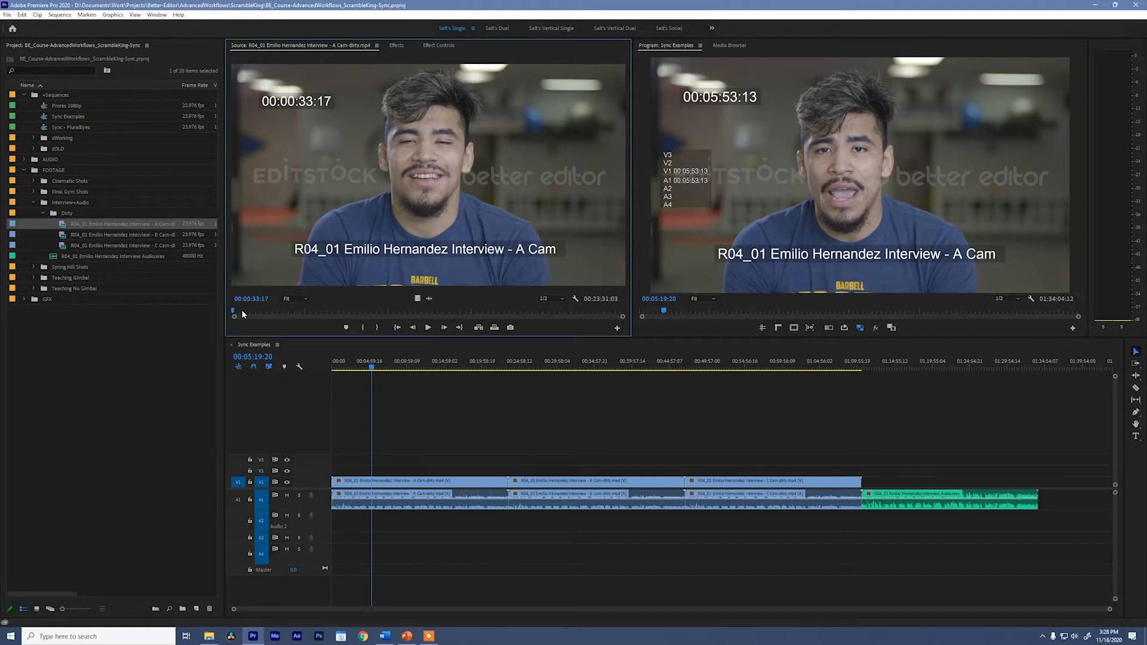
{"action": "left_click_drag", "start_coordinate": [242, 310], "coordinate": [247, 315]}
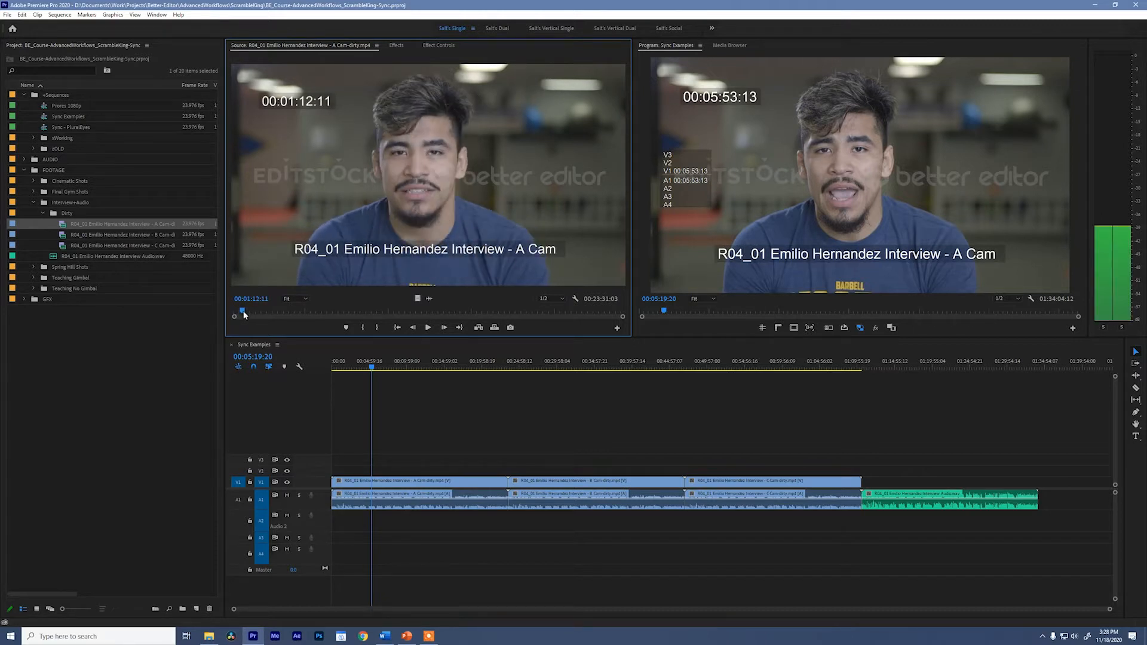
{"action": "left_click_drag", "start_coordinate": [620, 317], "coordinate": [455, 315]}
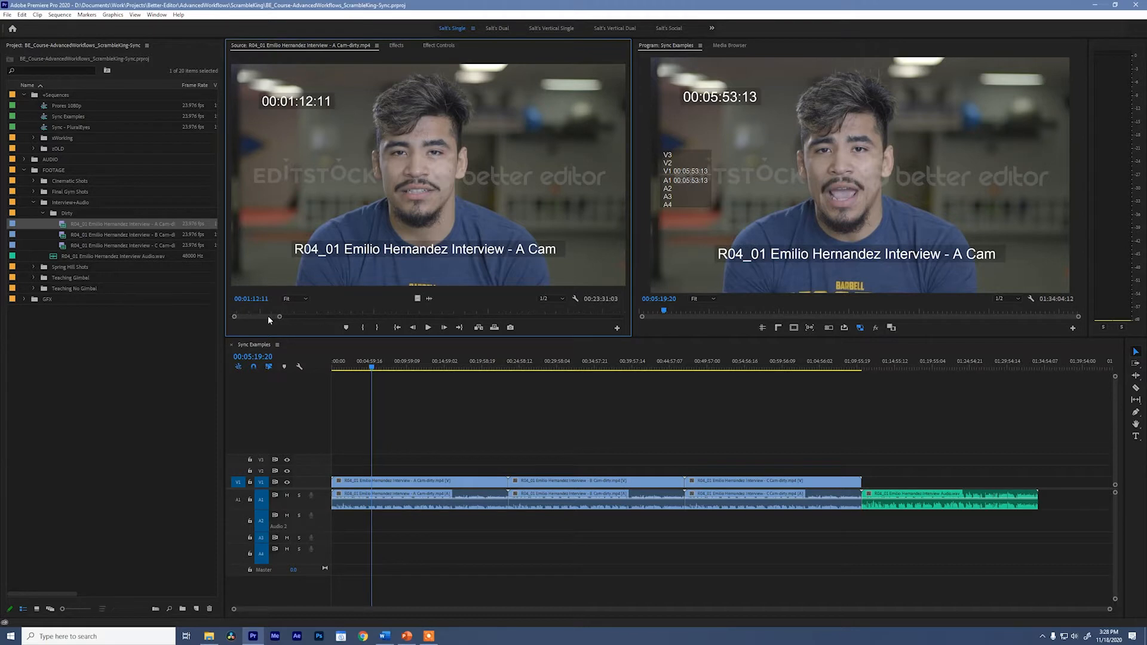
{"action": "left_click_drag", "start_coordinate": [270, 309], "coordinate": [509, 312]}
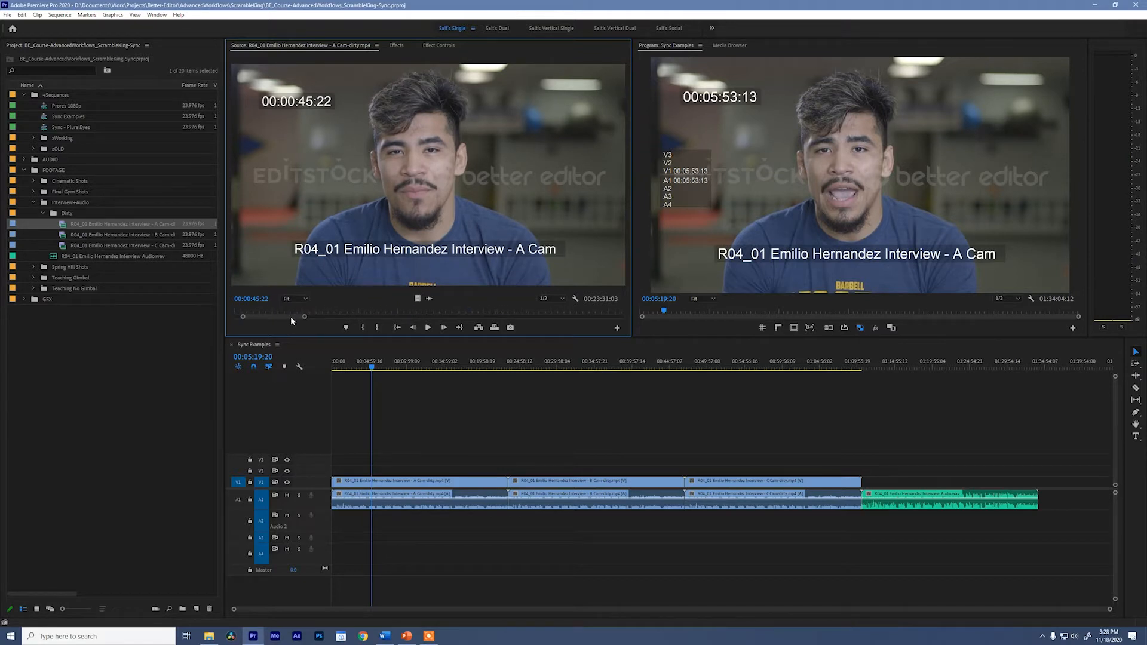
{"action": "mouse_move", "coordinate": [265, 311]}
{"action": "left_mouse_down"}
{"action": "mouse_move", "coordinate": [448, 311]}
{"action": "mouse_move", "coordinate": [430, 315]}
{"action": "left_mouse_up"}
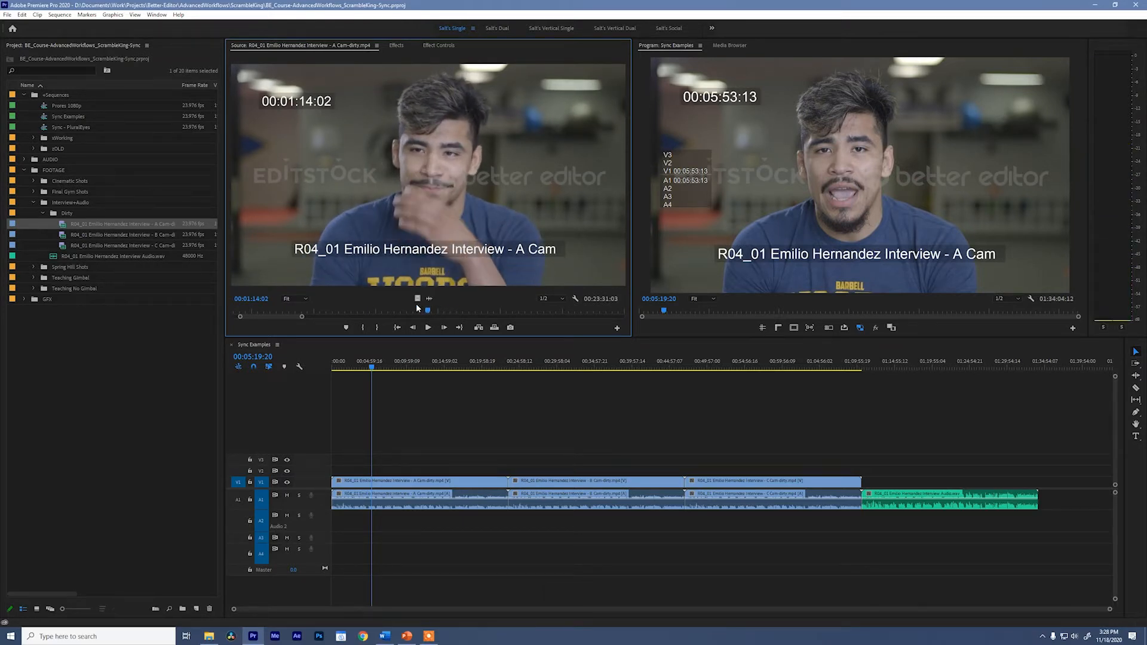
{"action": "key", "text": "Right"}
{"action": "key", "text": "Right"}
{"action": "key", "text": "Left"}
{"action": "key", "text": "Right"}
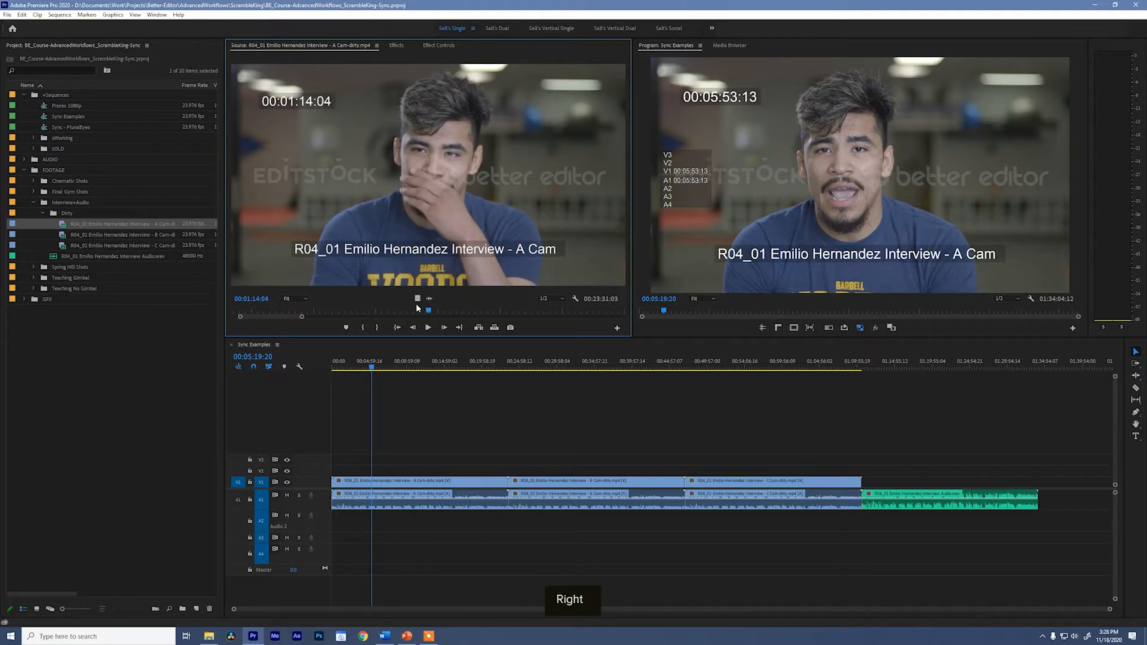
{"action": "key", "text": "Left"}
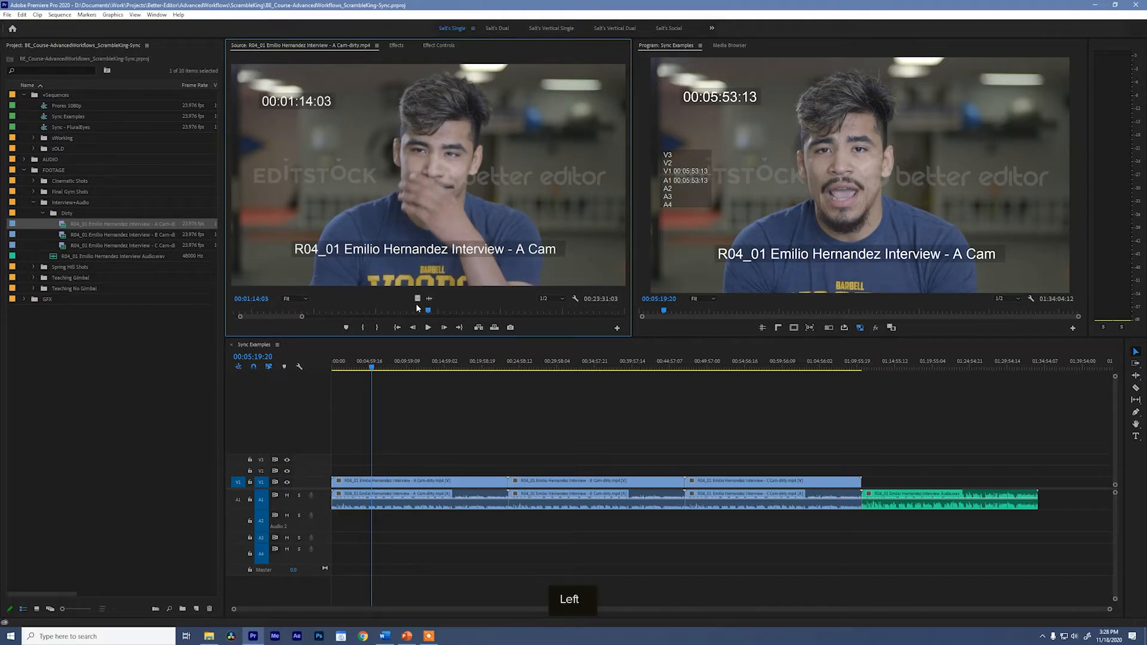
{"action": "key", "text": "Right"}
{"action": "key", "text": "i"}
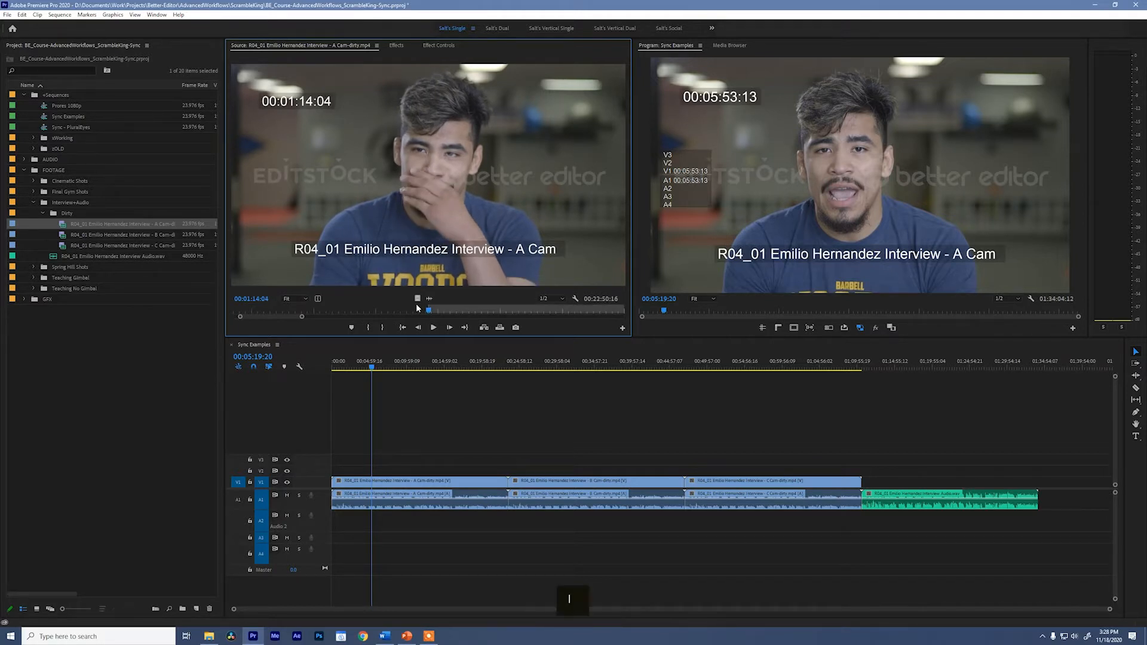
- Open the B Cam clip in the Source Monitor and mark its In point at 00:01:14:05, at the matching hand-to-mouth moment
{"action": "double_click", "coordinate": [64, 237]}
{"action": "left_click_drag", "start_coordinate": [263, 309], "coordinate": [239, 311]}
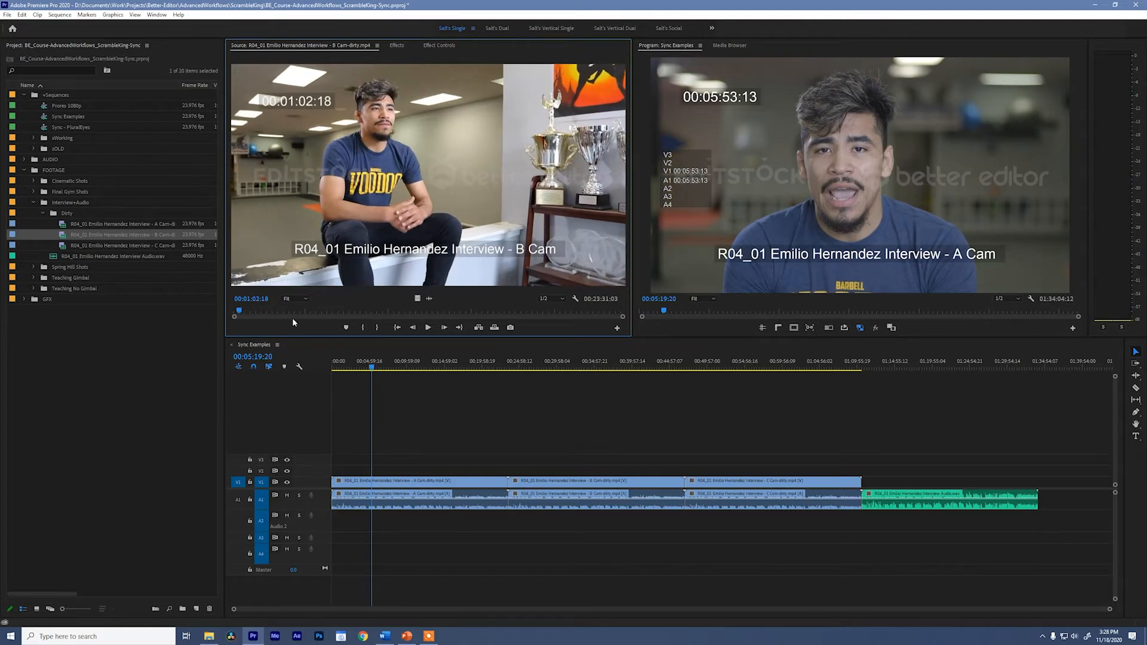
{"action": "left_click_drag", "start_coordinate": [620, 317], "coordinate": [544, 320]}
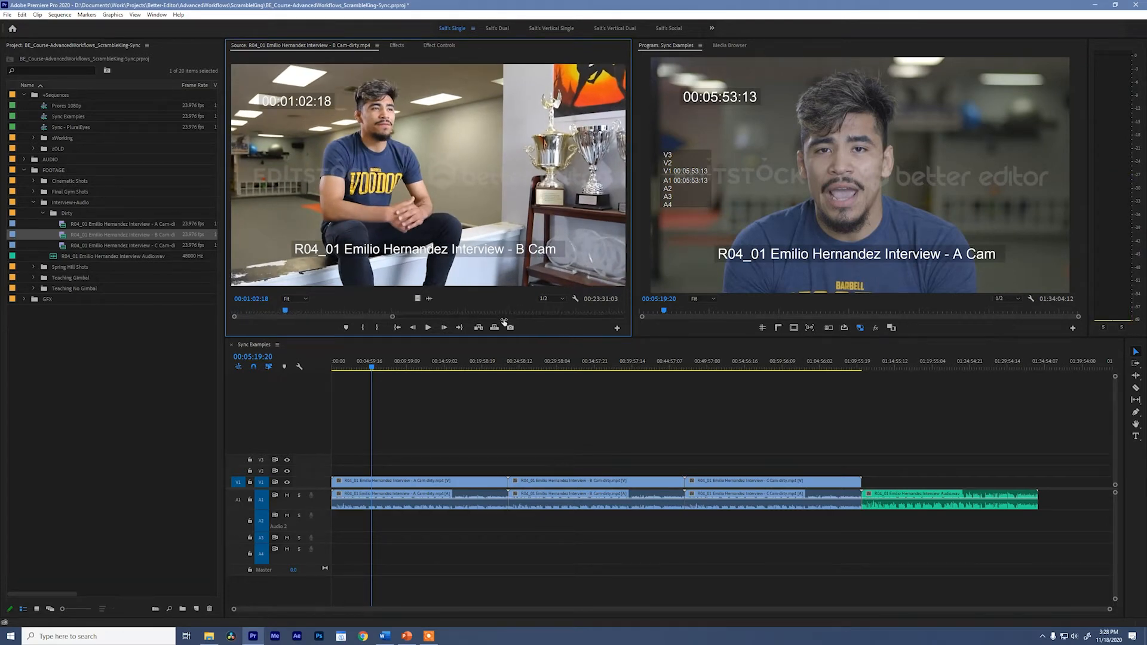
{"action": "left_click_drag", "start_coordinate": [310, 312], "coordinate": [349, 317]}
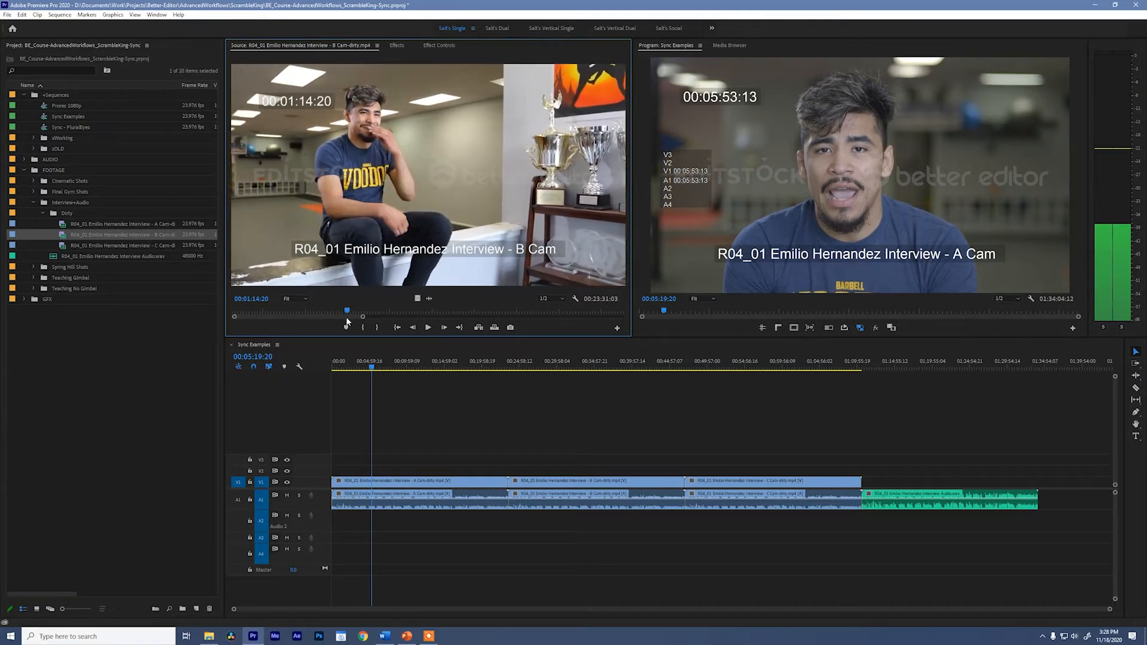
{"action": "key", "text": "Left"}
{"action": "key", "text": "Left"}
{"action": "key", "text": "Left"}
{"action": "key", "text": "Left"}
{"action": "key", "text": "Left"}
{"action": "key", "text": "Left"}
{"action": "key", "text": "Left"}
{"action": "key", "text": "Left"}
{"action": "key", "text": "Left"}
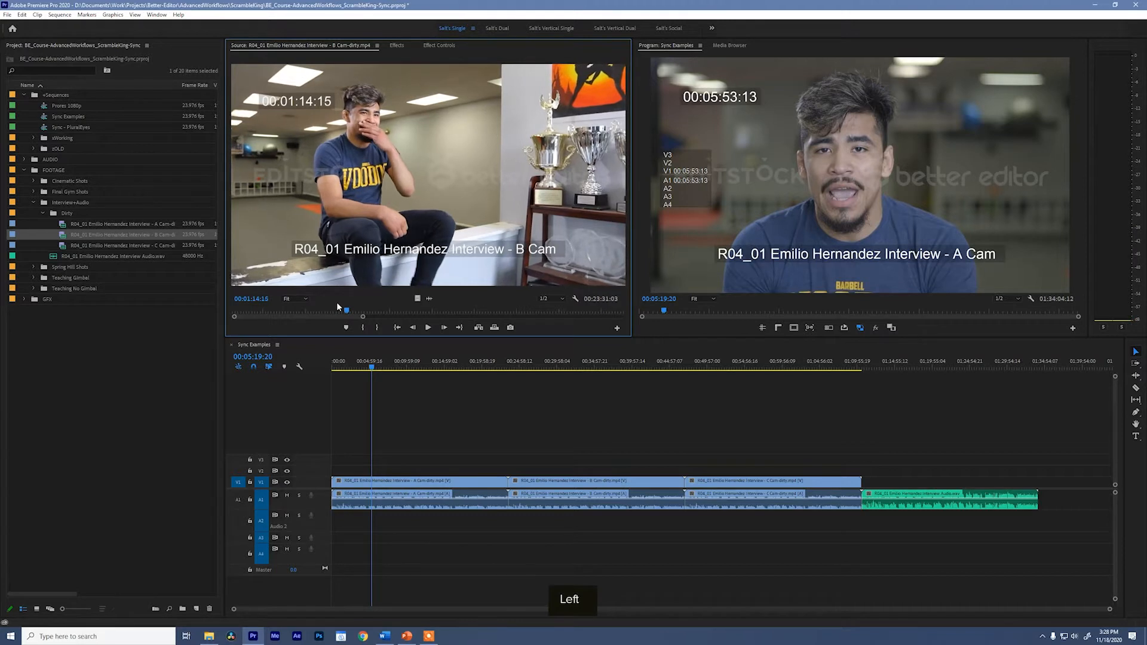
{"action": "key", "text": "Left"}
{"action": "key", "text": "Left"}
{"action": "key", "text": "Left"}
{"action": "key", "text": "Left"}
{"action": "key", "text": "Left"}
{"action": "key", "text": "Left"}
{"action": "key", "text": "Left"}
{"action": "key", "text": "Left"}
{"action": "key", "text": "Left"}
{"action": "key", "text": "Left"}
{"action": "key", "text": "Left"}
{"action": "key", "text": "Left"}
{"action": "key", "text": "Left"}
{"action": "key", "text": "Left"}
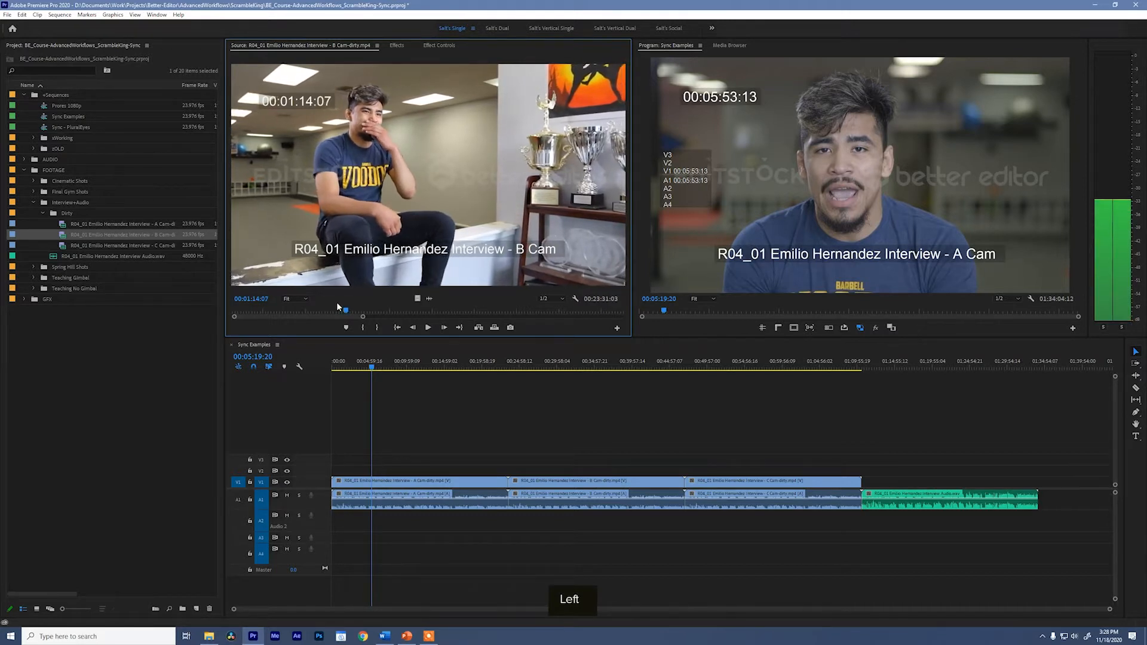
{"action": "key", "text": "Right"}
{"action": "key", "text": "Right"}
{"action": "key", "text": "Right"}
{"action": "key", "text": "Right"}
{"action": "key", "text": "Right"}
{"action": "key", "text": "Right"}
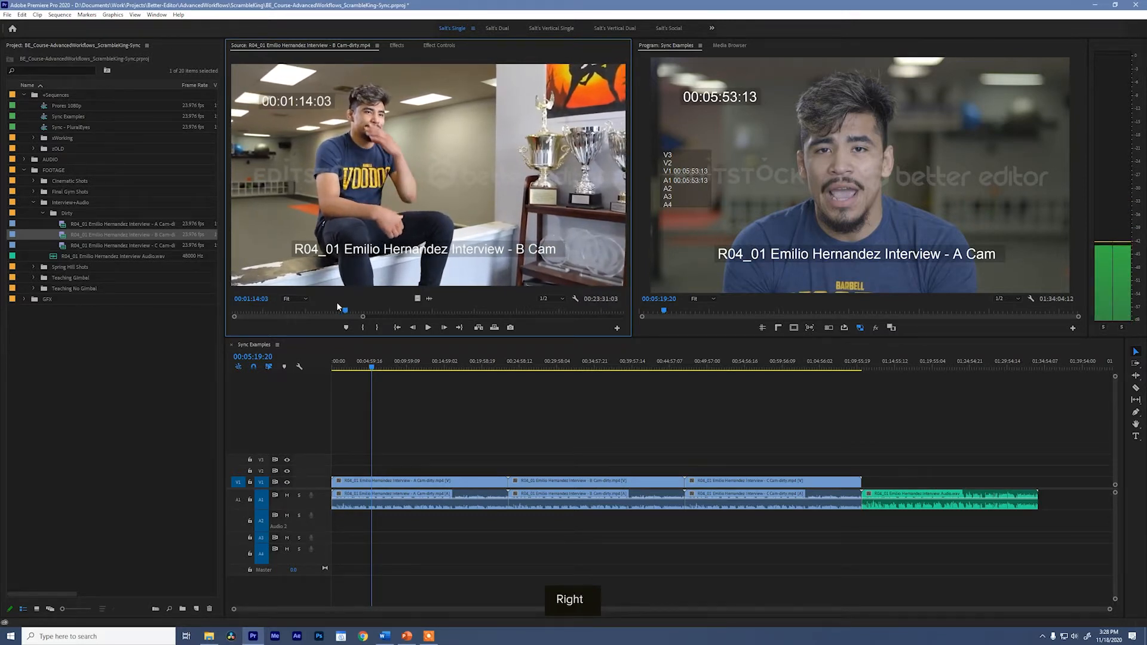
{"action": "key", "text": "Right"}
{"action": "key", "text": "Left"}
{"action": "key", "text": "Right"}
{"action": "key", "text": "Right"}
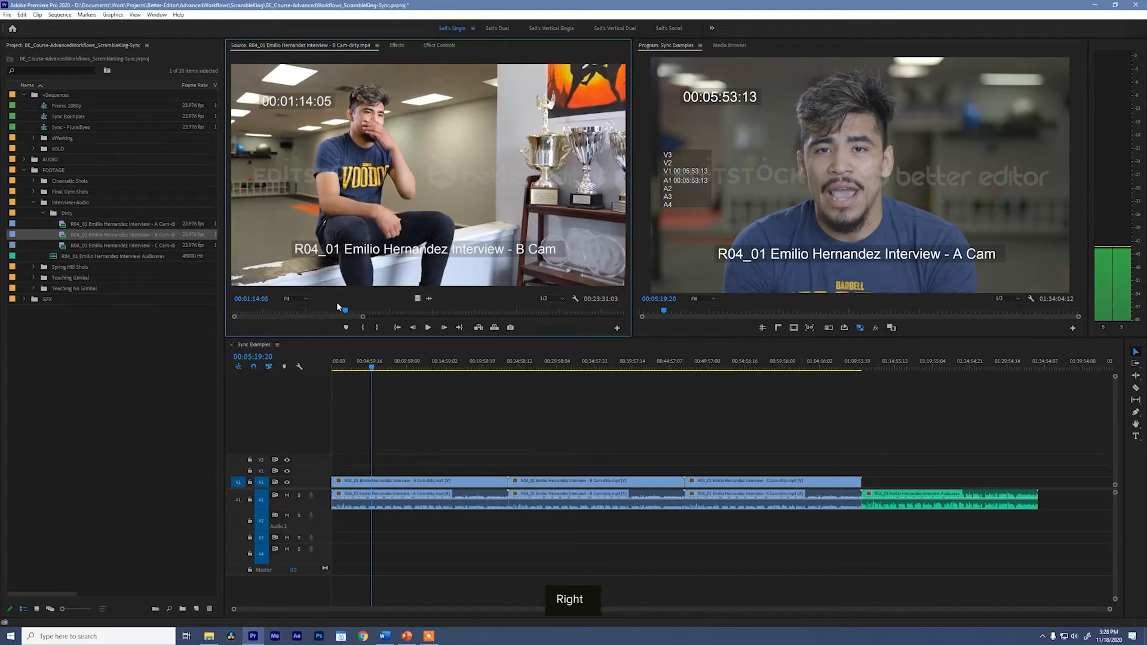
{"action": "key", "text": "i"}
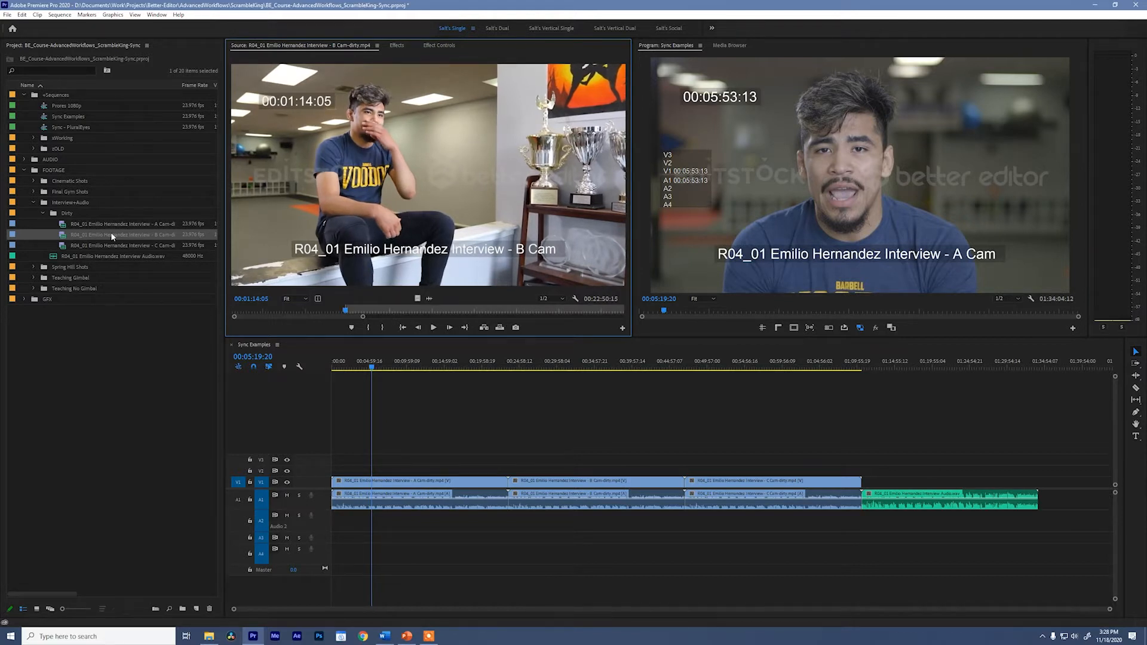
- Open the C Cam clip in the Source Monitor and scan through it for a distinct moment to use as a sync point
{"action": "double_click", "coordinate": [67, 246]}
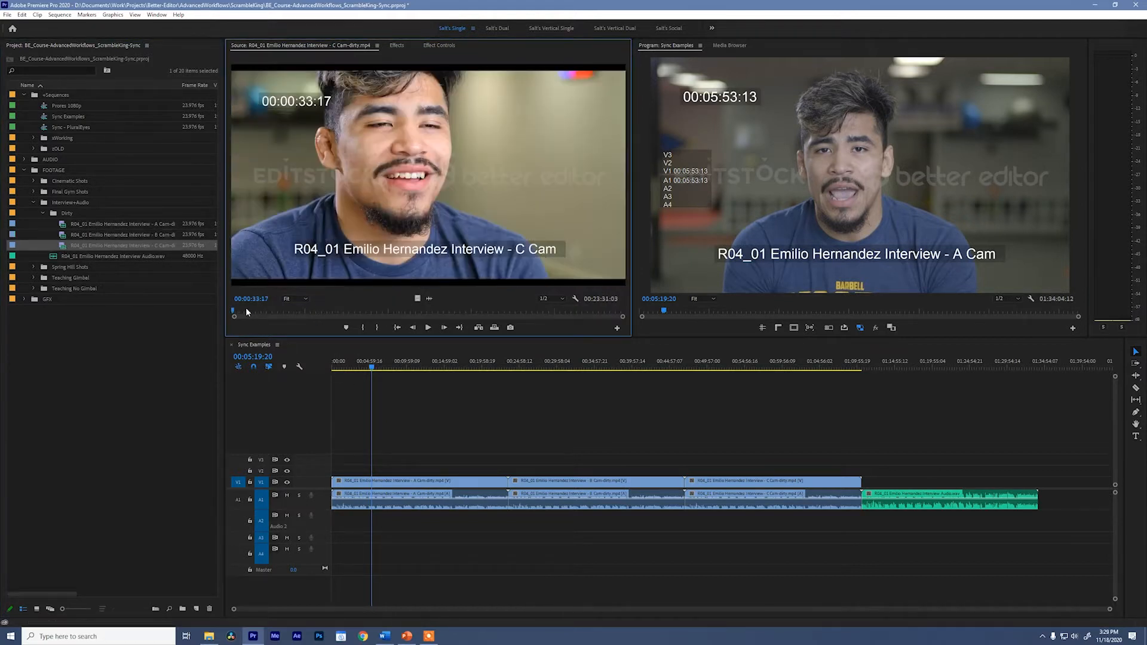
{"action": "left_click_drag", "start_coordinate": [246, 308], "coordinate": [255, 309]}
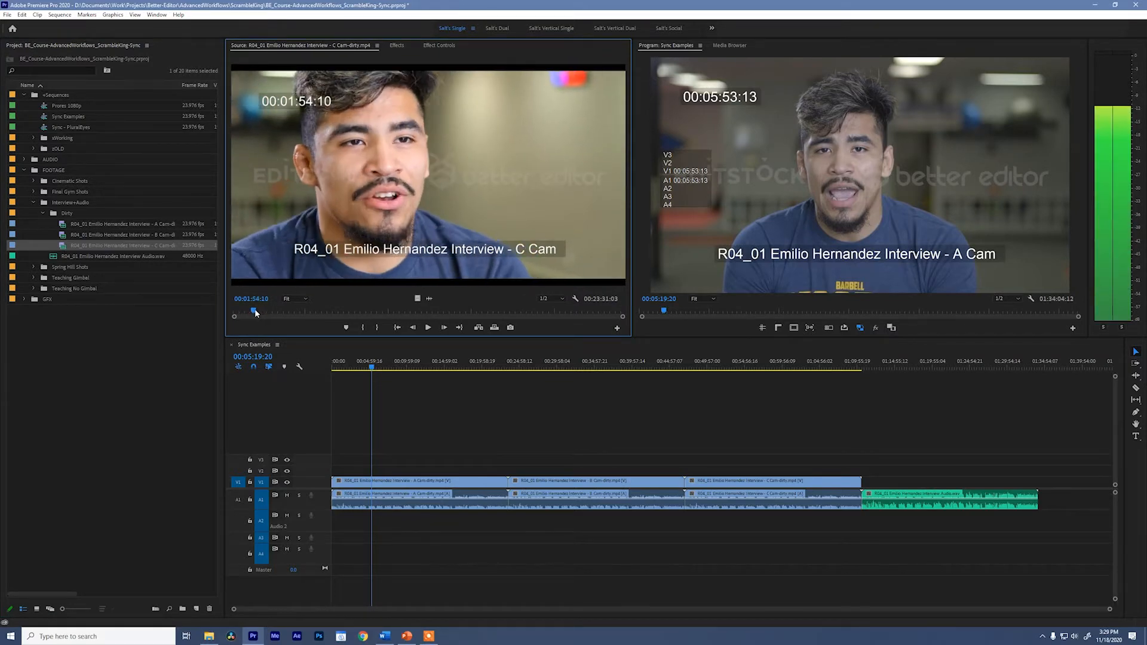
{"action": "left_click_drag", "start_coordinate": [603, 319], "coordinate": [479, 318]}
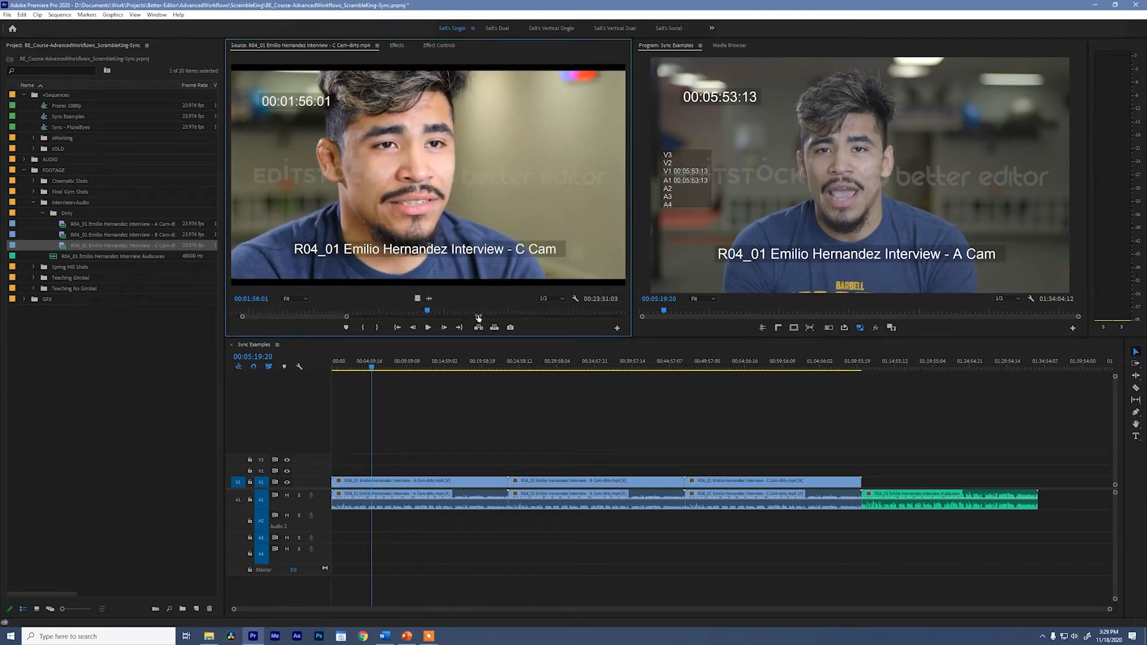
{"action": "double_click", "coordinate": [314, 316]}
{"action": "left_click_drag", "start_coordinate": [257, 310], "coordinate": [282, 310]}
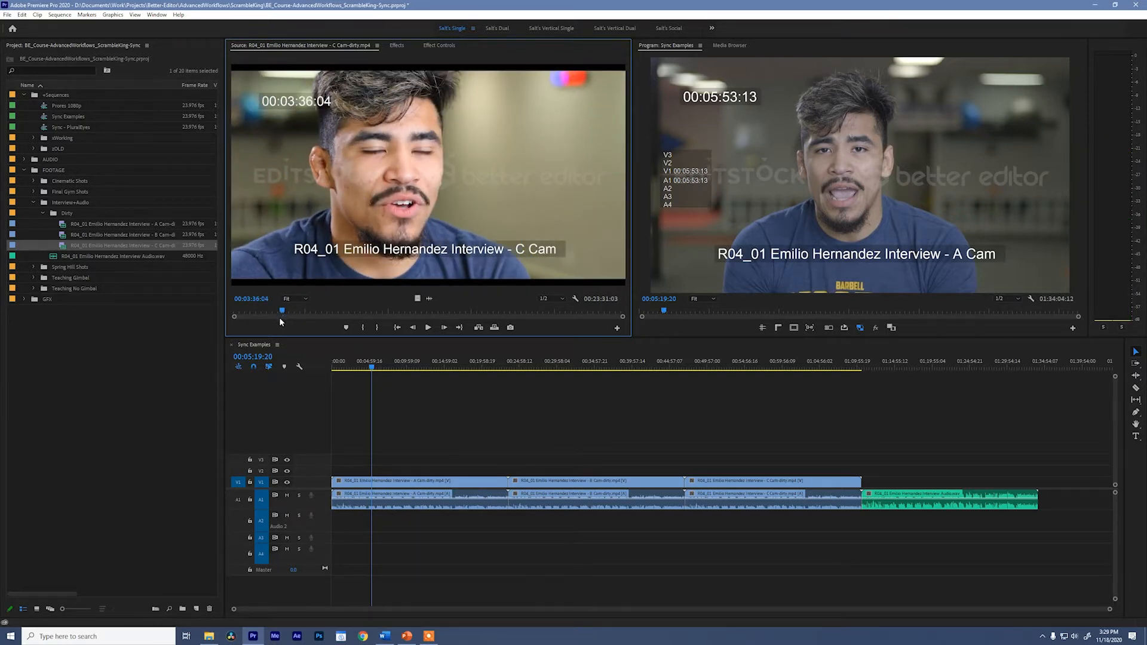
{"action": "left_click_drag", "start_coordinate": [281, 312], "coordinate": [269, 316]}
{"action": "key", "text": "Right"}
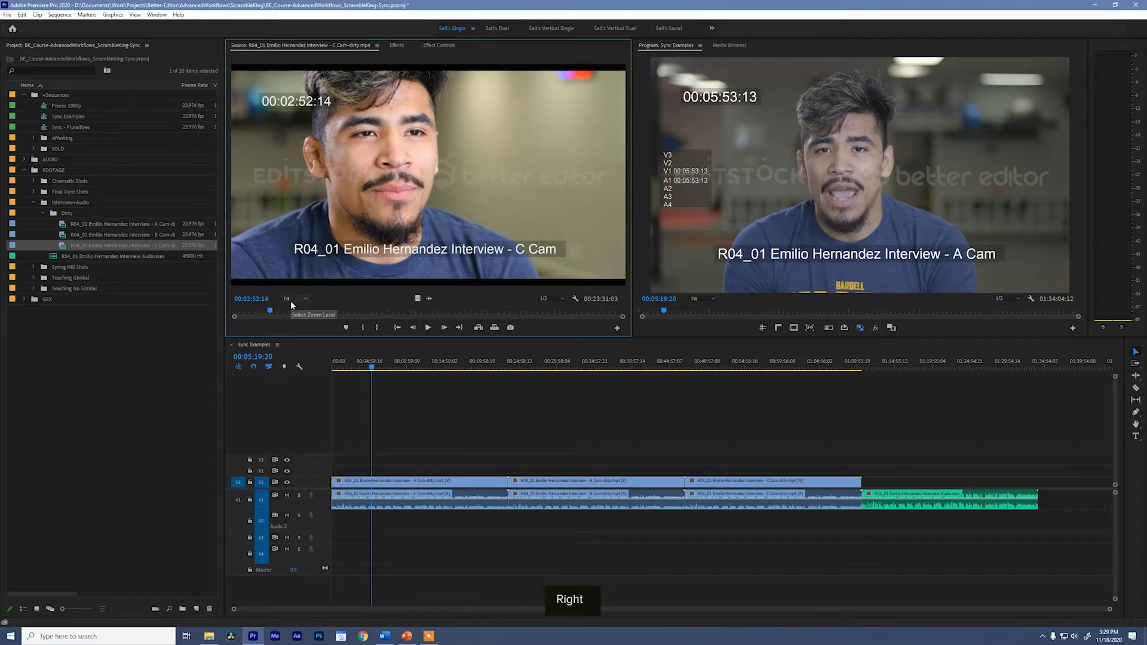
{"action": "key", "text": "Right"}
{"action": "key", "text": "Right"}
{"action": "key", "text": "Right"}
{"action": "key", "text": "Right"}
{"action": "key", "text": "Right"}
{"action": "key", "text": "Right"}
{"action": "key", "text": "Right"}
{"action": "key", "text": "Right"}
{"action": "key", "text": "Right"}
{"action": "key", "text": "Right"}
{"action": "key", "text": "Right"}
{"action": "key", "text": "Right"}
{"action": "key", "text": "Right"}
{"action": "key", "text": "Right"}
{"action": "key", "text": "Right"}
{"action": "key", "text": "Right"}
{"action": "key", "text": "Right"}
{"action": "key", "text": "Right"}
{"action": "key", "text": "Right"}
{"action": "key", "text": "Right"}
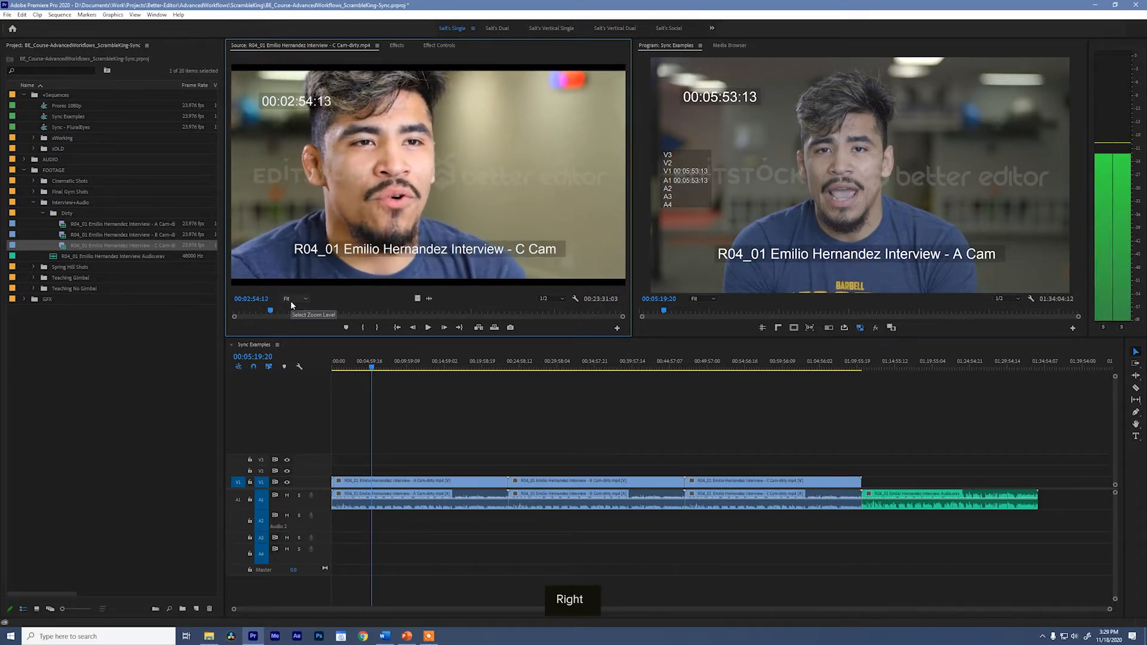
{"action": "key", "text": "Right"}
{"action": "key", "text": "Right"}
{"action": "key", "text": "Right"}
{"action": "key", "text": "Right"}
{"action": "key", "text": "Right"}
{"action": "key", "text": "Right"}
{"action": "key", "text": "Right"}
{"action": "key", "text": "Right"}
{"action": "key", "text": "Right"}
{"action": "key", "text": "Right"}
{"action": "key", "text": "Right"}
{"action": "key", "text": "Right"}
{"action": "key", "text": "Right"}
{"action": "key", "text": "Right"}
{"action": "key", "text": "Right"}
{"action": "key", "text": "Right"}
{"action": "key", "text": "Right"}
{"action": "key", "text": "Right"}
{"action": "key", "text": "Right"}
{"action": "key", "text": "Right"}
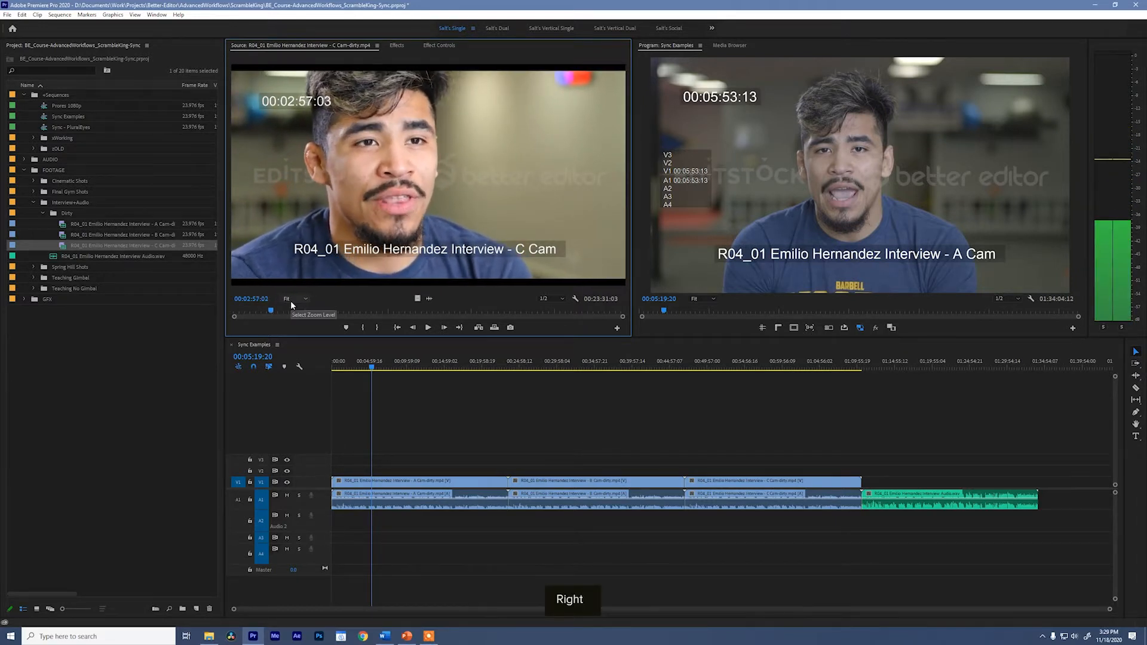
{"action": "key", "text": "Right"}
{"action": "key", "text": "Right"}
{"action": "key", "text": "Right"}
{"action": "key", "text": "Right"}
{"action": "key", "text": "Right"}
{"action": "key", "text": "Right"}
{"action": "key", "text": "Right"}
{"action": "key", "text": "Right"}
{"action": "key", "text": "Right"}
{"action": "key", "text": "Right"}
{"action": "key", "text": "Right"}
{"action": "key", "text": "Right"}
{"action": "key", "text": "Right"}
{"action": "key", "text": "Right"}
{"action": "key", "text": "Right"}
{"action": "key", "text": "Right"}
{"action": "key", "text": "Right"}
{"action": "key", "text": "Right"}
{"action": "key", "text": "Right"}
{"action": "key", "text": "Right"}
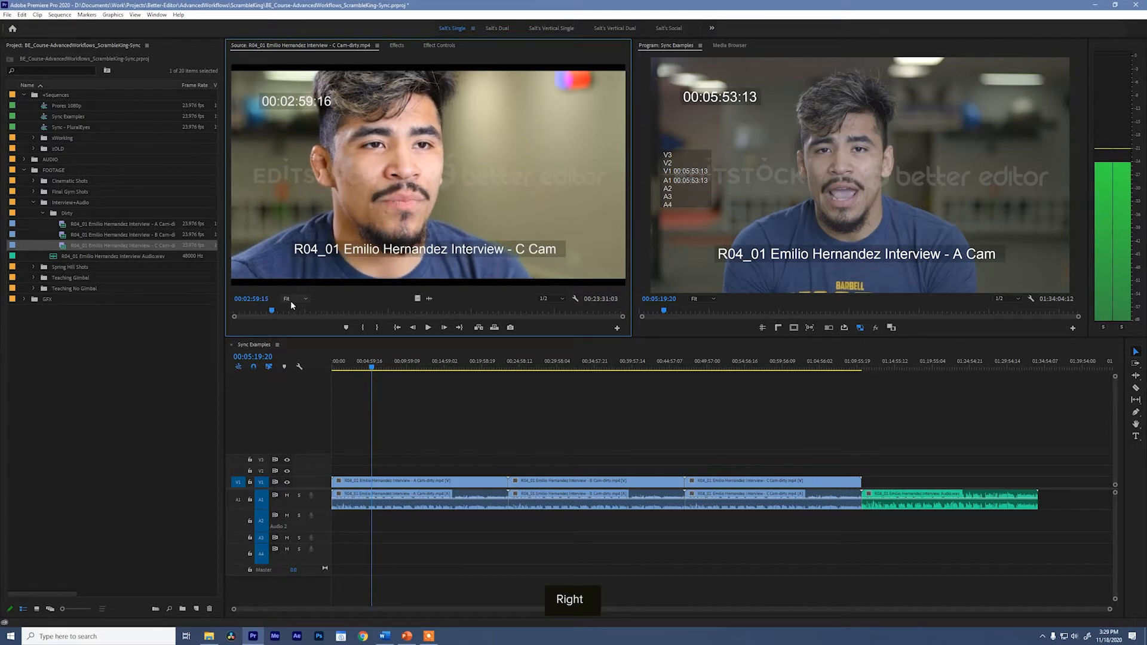
{"action": "key", "text": "Right"}
{"action": "key", "text": "Right"}
{"action": "key", "text": "Right"}
{"action": "key", "text": "Right"}
{"action": "key", "text": "Right"}
{"action": "key", "text": "Right"}
{"action": "key", "text": "Right"}
{"action": "key", "text": "Right"}
{"action": "key", "text": "l"}
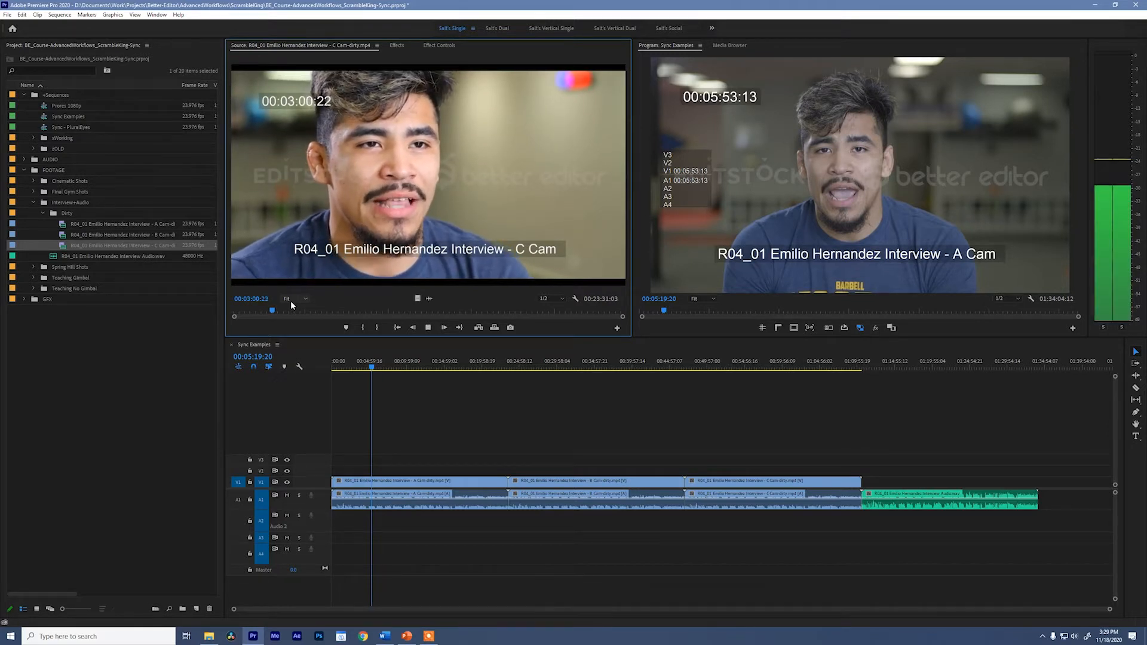
{"action": "key", "text": "l"}
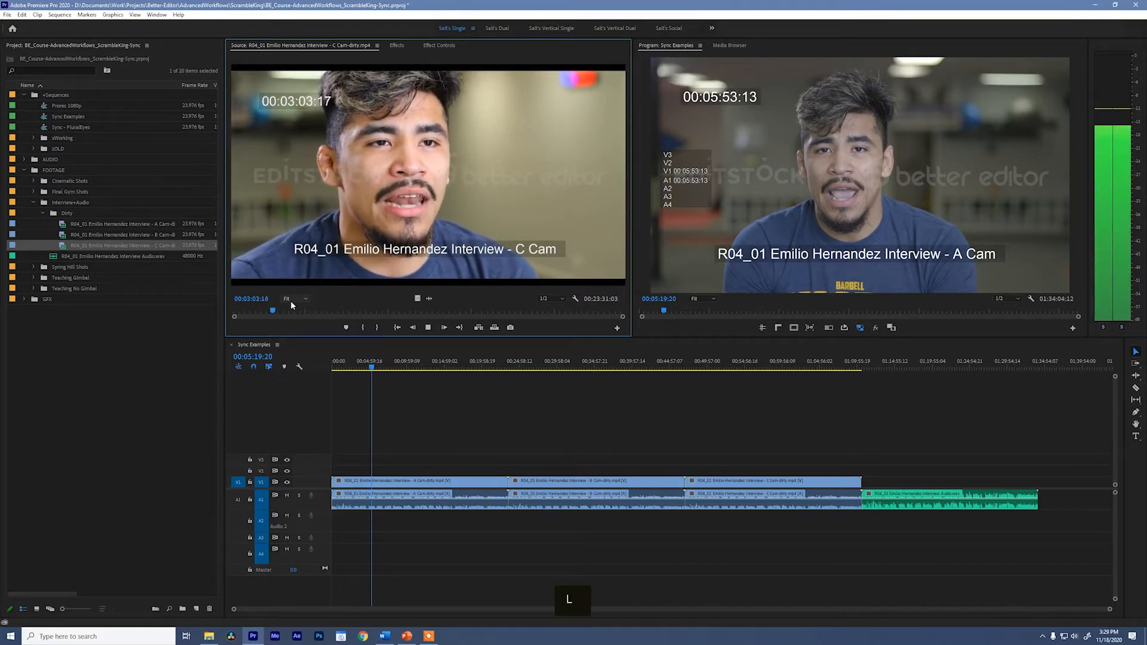
{"action": "key", "text": "l"}
{"action": "key", "text": "k"}
{"action": "key", "text": "l"}
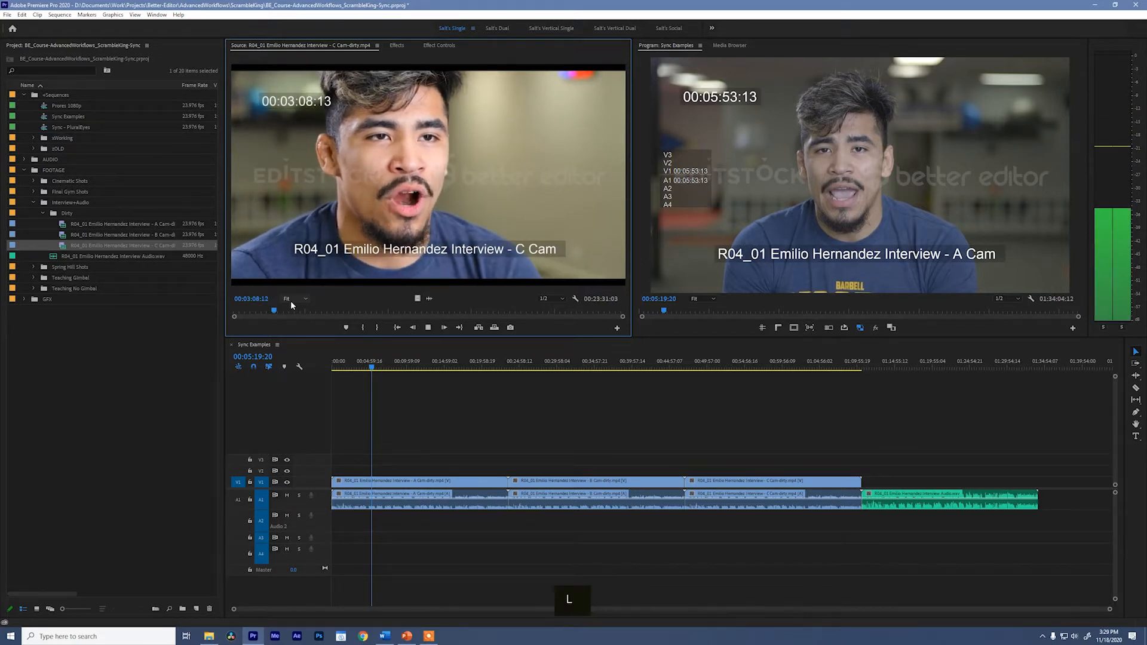
{"action": "key", "text": "l"}
{"action": "key", "text": "k"}
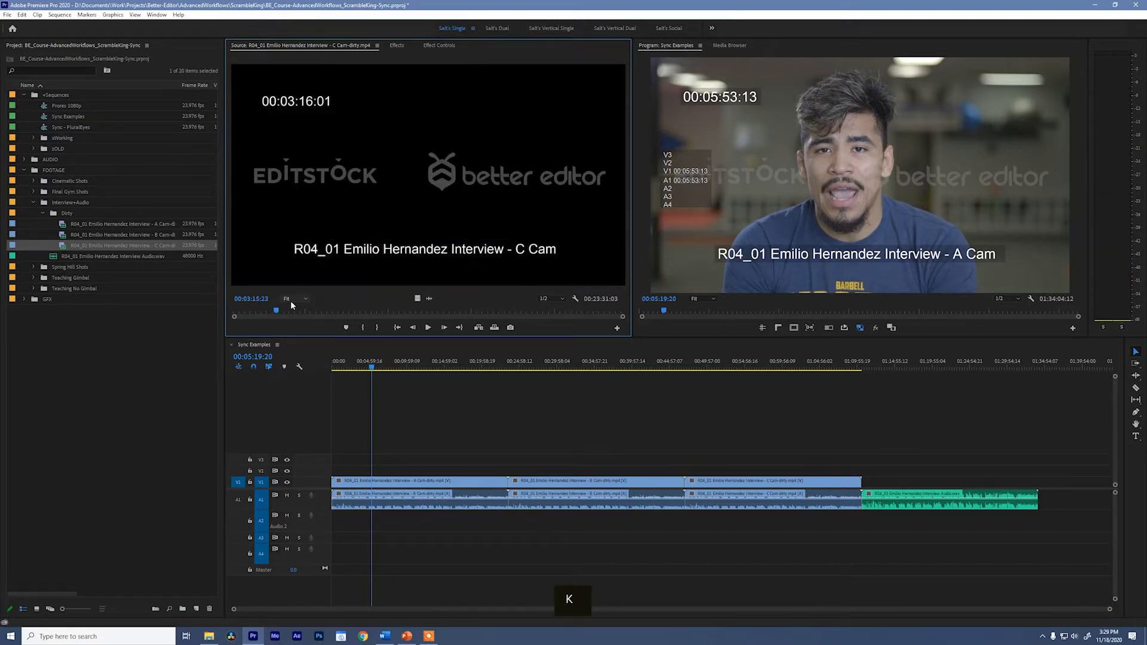
- Step frame by frame to the closed-mouth smile in the C Cam clip and mark its In point at 00:03:15:01
{"action": "key", "text": "Left"}
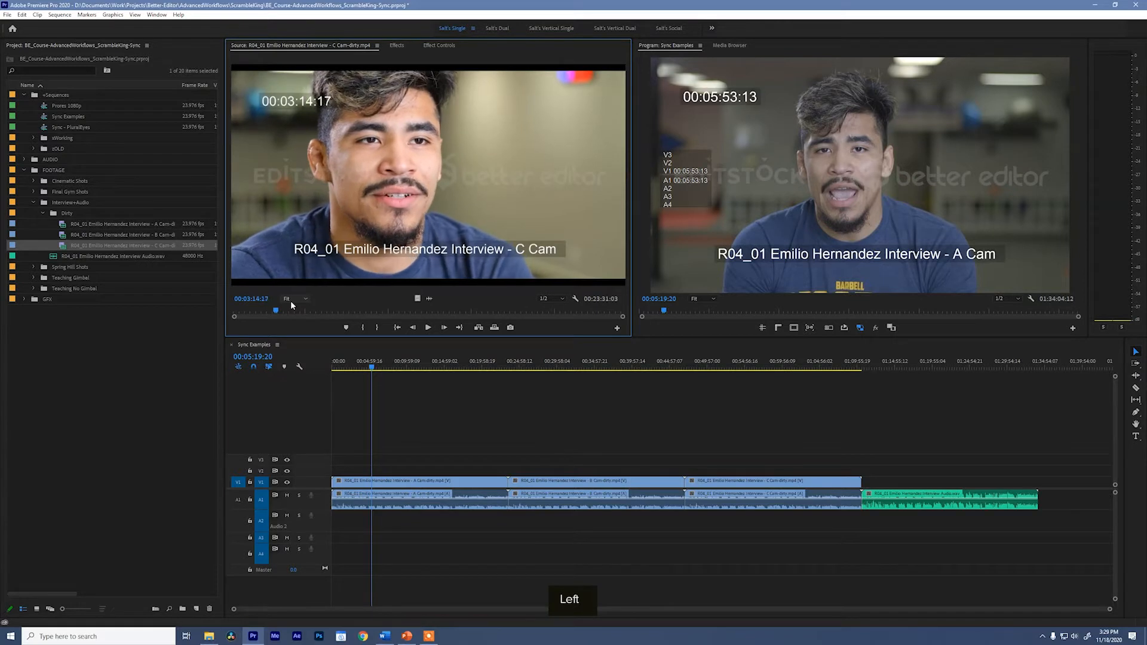
{"action": "key", "text": "Left"}
{"action": "key", "text": "Left"}
{"action": "key", "text": "Left"}
{"action": "key", "text": "Left"}
{"action": "key", "text": "Left"}
{"action": "key", "text": "Left"}
{"action": "key", "text": "Left"}
{"action": "key", "text": "Left"}
{"action": "key", "text": "Left"}
{"action": "key", "text": "Left"}
{"action": "key", "text": "Left"}
{"action": "key", "text": "Left"}
{"action": "key", "text": "Left"}
{"action": "key", "text": "Left"}
{"action": "key", "text": "Left"}
{"action": "key", "text": "Left"}
{"action": "key", "text": "Left"}
{"action": "key", "text": "Left"}
{"action": "key", "text": "Left"}
{"action": "key", "text": "Left"}
{"action": "key", "text": "Right"}
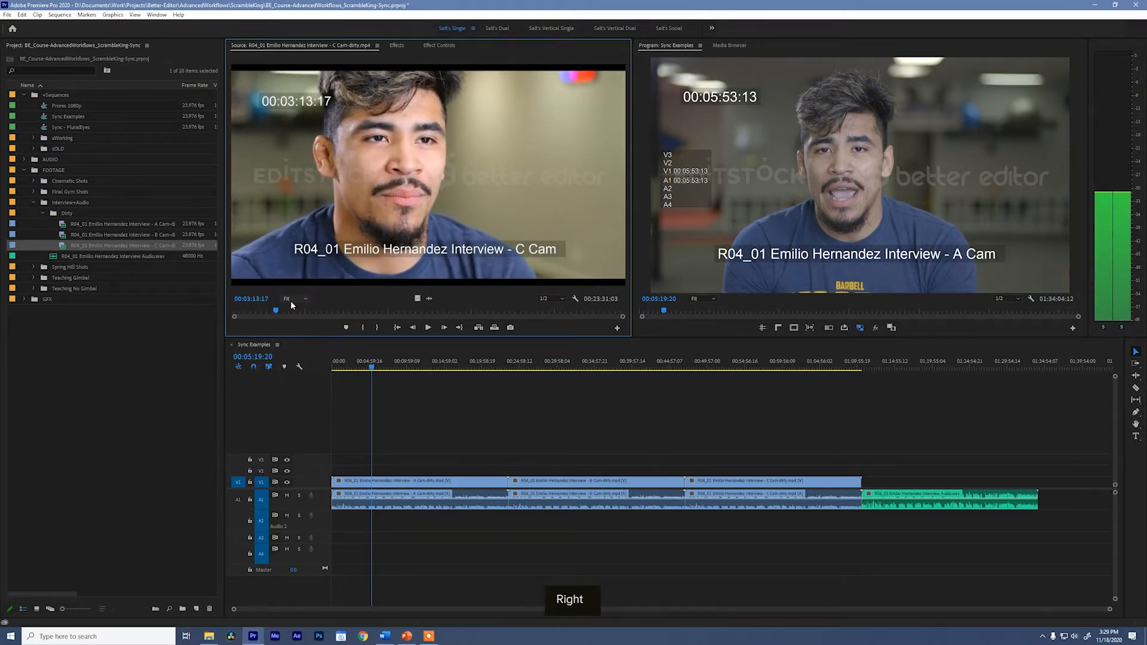
{"action": "key", "text": "Right"}
{"action": "key", "text": "Right"}
{"action": "key", "text": "Right"}
{"action": "key", "text": "Right"}
{"action": "key", "text": "Right"}
{"action": "key", "text": "Right"}
{"action": "key", "text": "Right"}
{"action": "key", "text": "Right"}
{"action": "key", "text": "Right"}
{"action": "key", "text": "Right"}
{"action": "key", "text": "Right"}
{"action": "key", "text": "Right"}
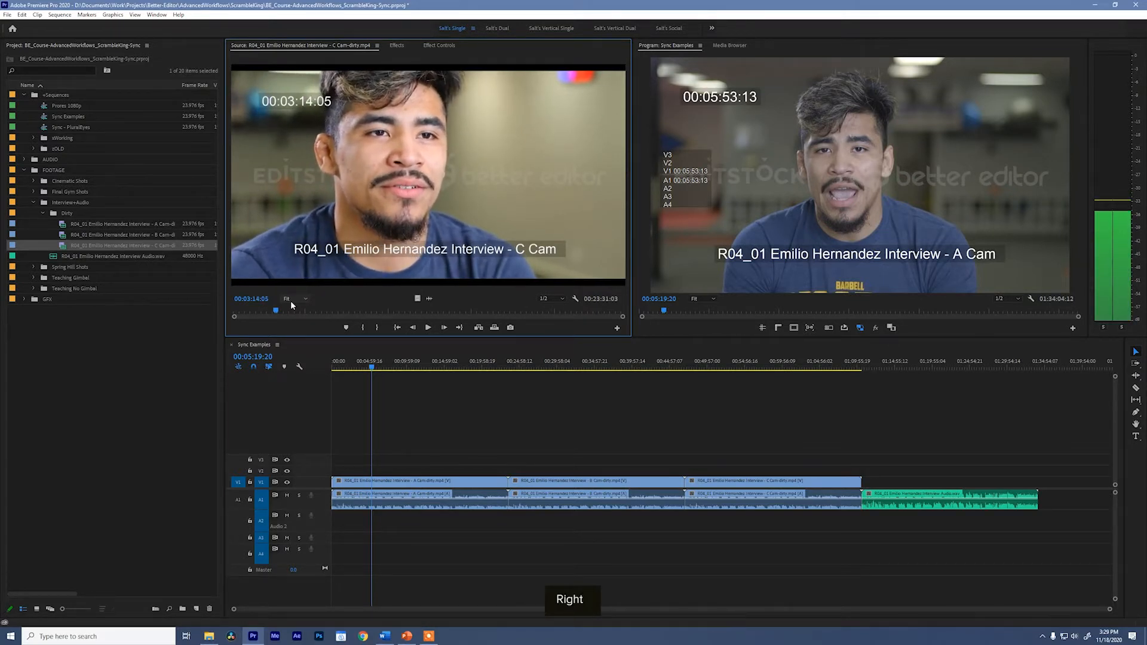
{"action": "key", "text": "Right"}
{"action": "key", "text": "Right"}
{"action": "key", "text": "Right"}
{"action": "key", "text": "Right"}
{"action": "key", "text": "Right"}
{"action": "key", "text": "Right"}
{"action": "key", "text": "Right"}
{"action": "key", "text": "Right"}
{"action": "key", "text": "Right"}
{"action": "key", "text": "Right"}
{"action": "key", "text": "Right"}
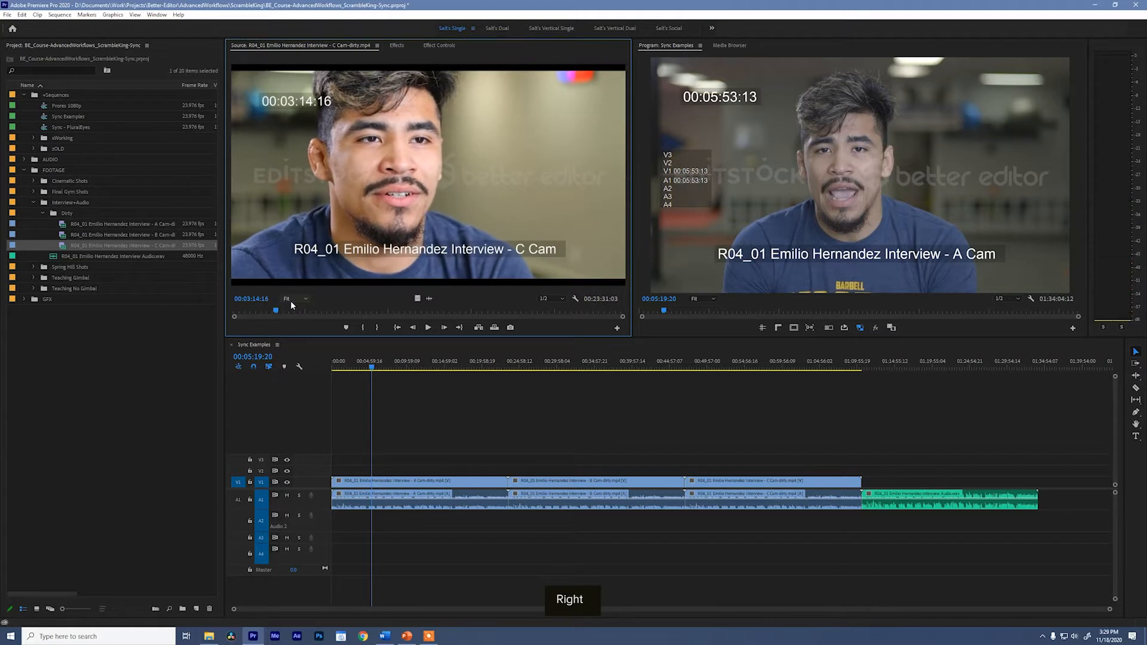
{"action": "key", "text": "Right"}
{"action": "key", "text": "Right"}
{"action": "key", "text": "Right"}
{"action": "key", "text": "Right"}
{"action": "key", "text": "Right"}
{"action": "key", "text": "Right"}
{"action": "key", "text": "Right"}
{"action": "key", "text": "Right"}
{"action": "key", "text": "Right"}
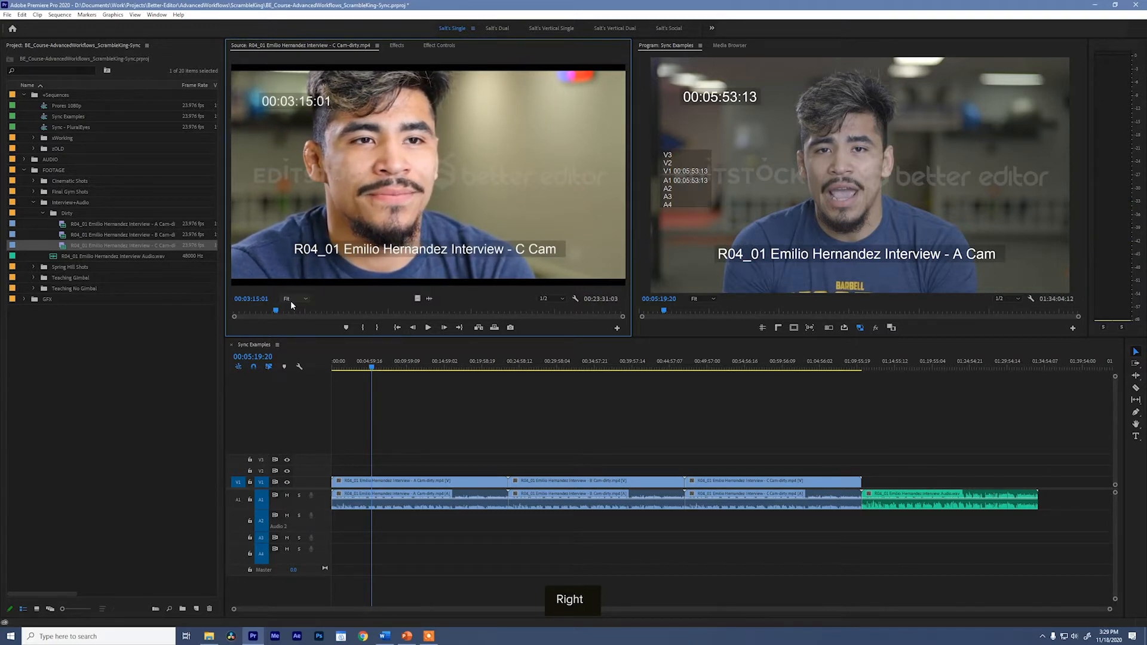
{"action": "key", "text": "Right"}
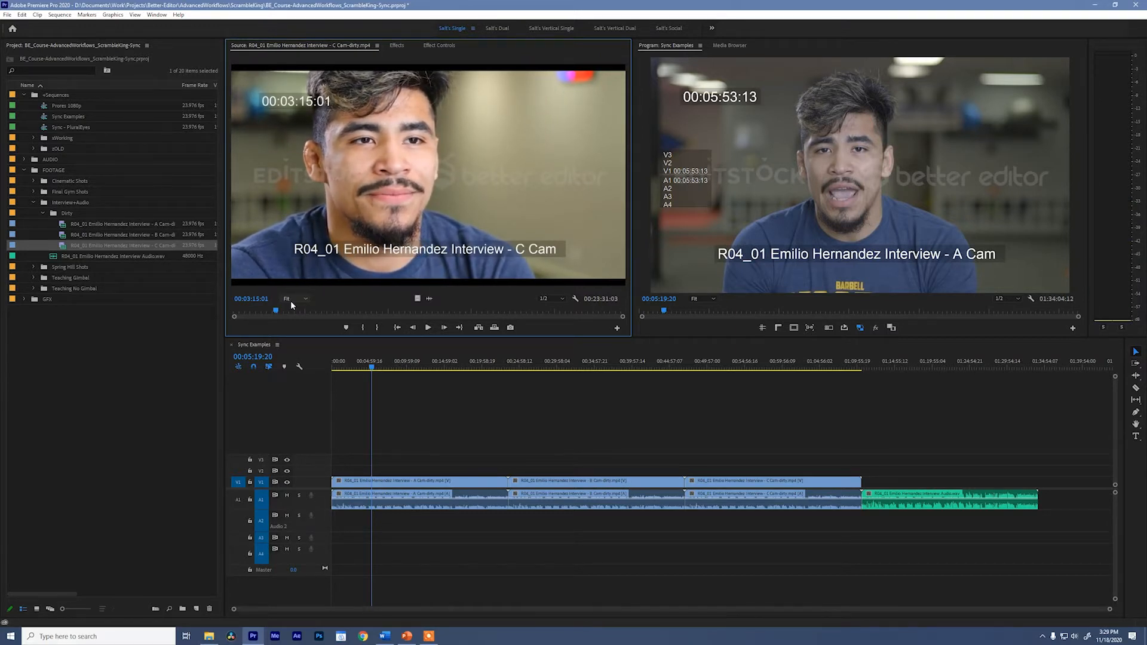
{"action": "key", "text": "o"}
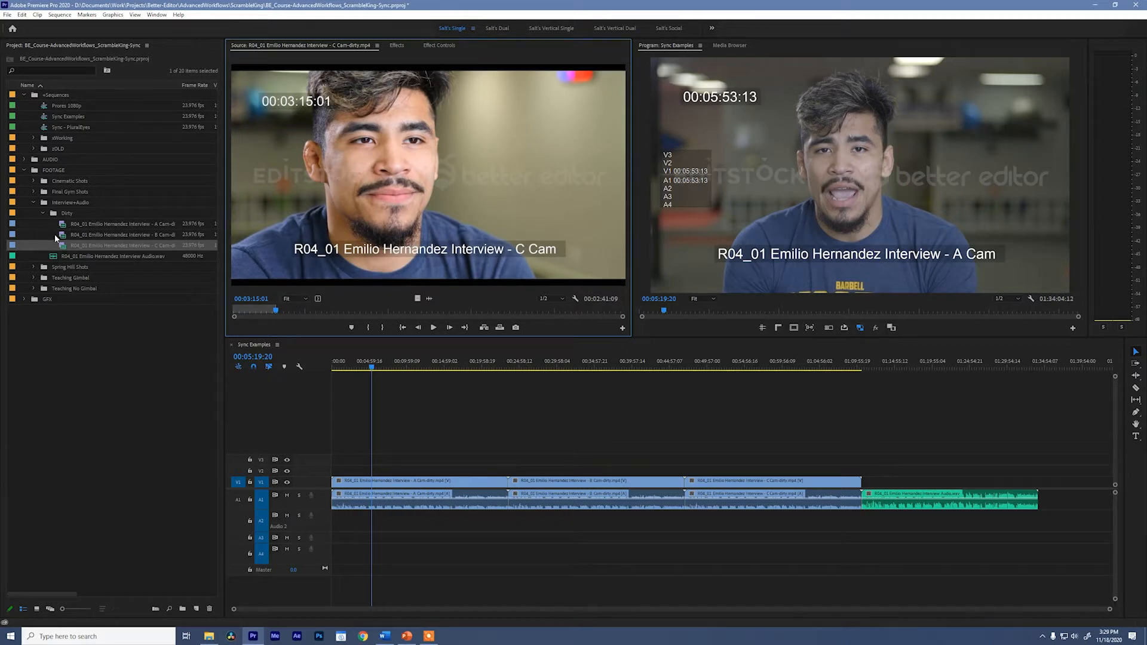
{"action": "key", "text": "shift+x"}
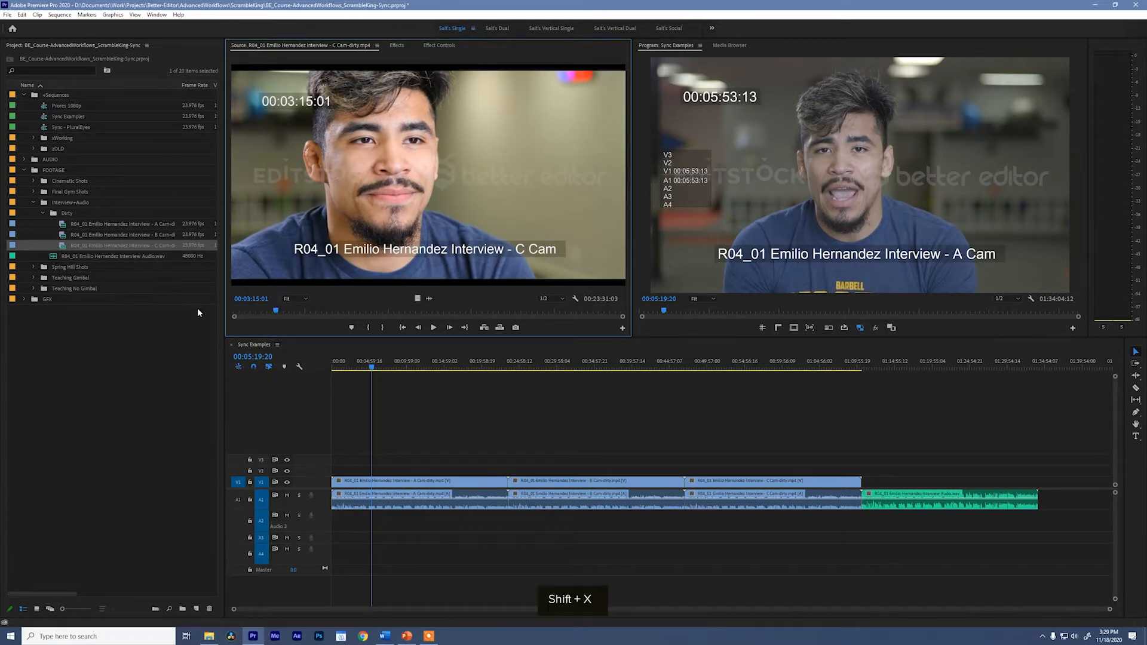
{"action": "key", "text": "i"}
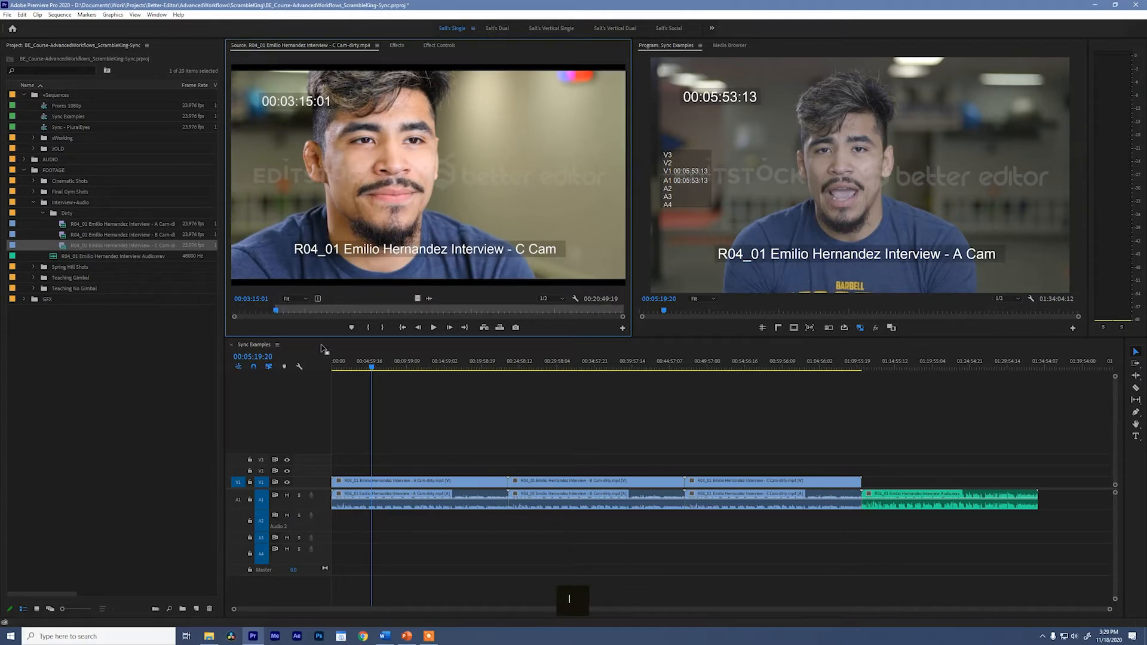
- Reopen the B Cam clip in the Source Monitor and move its In point to the matching smile at 00:01:13:14
{"action": "double_click", "coordinate": [59, 236]}
{"action": "left_click", "coordinate": [261, 311]}
{"action": "key", "text": "space"}
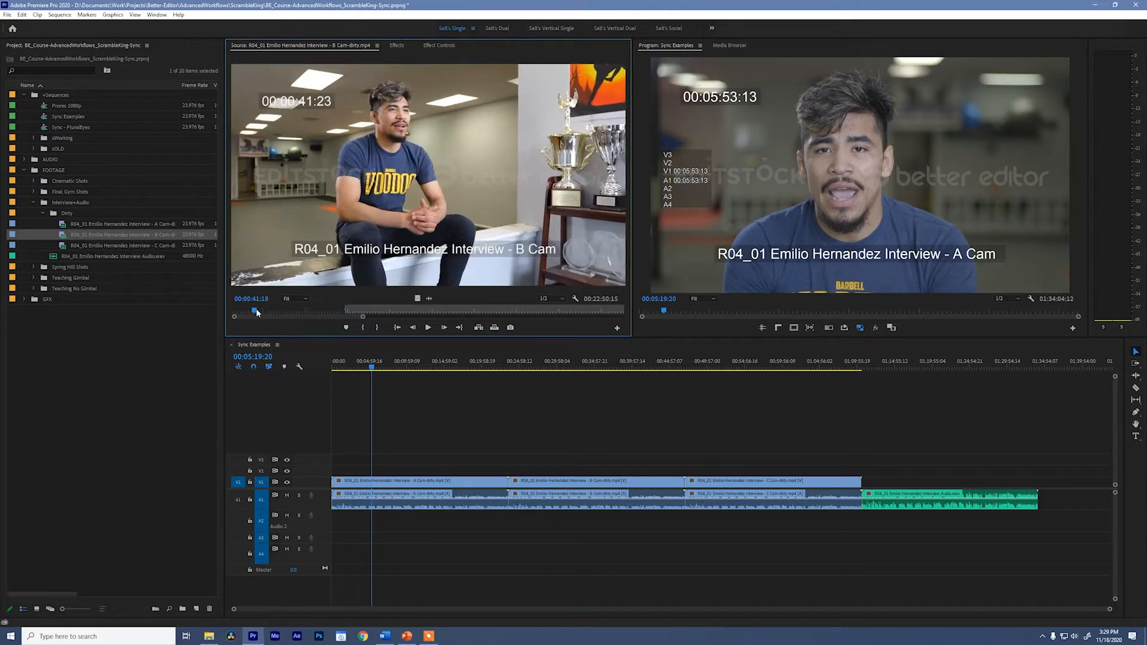
{"action": "left_click_drag", "start_coordinate": [263, 310], "coordinate": [342, 298]}
{"action": "key", "text": "Right"}
{"action": "key", "text": "Right"}
{"action": "key", "text": "Right"}
{"action": "key", "text": "Right"}
{"action": "key", "text": "Right"}
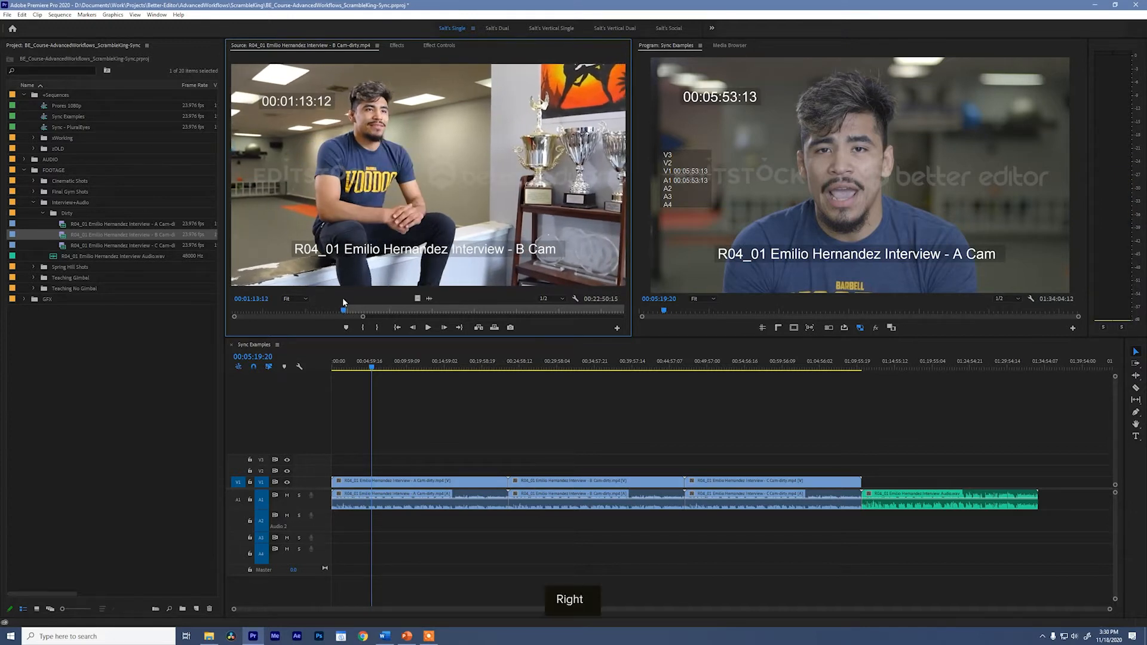
{"action": "key", "text": "Left"}
{"action": "key", "text": "Left"}
{"action": "key", "text": "Right"}
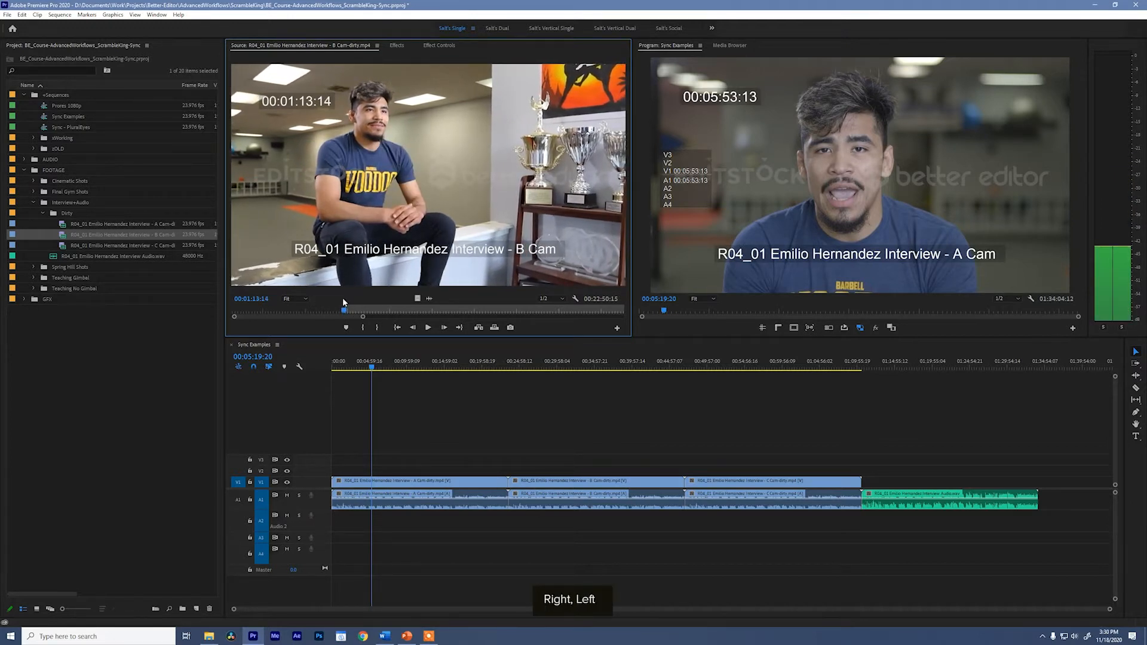
{"action": "key", "text": "i"}
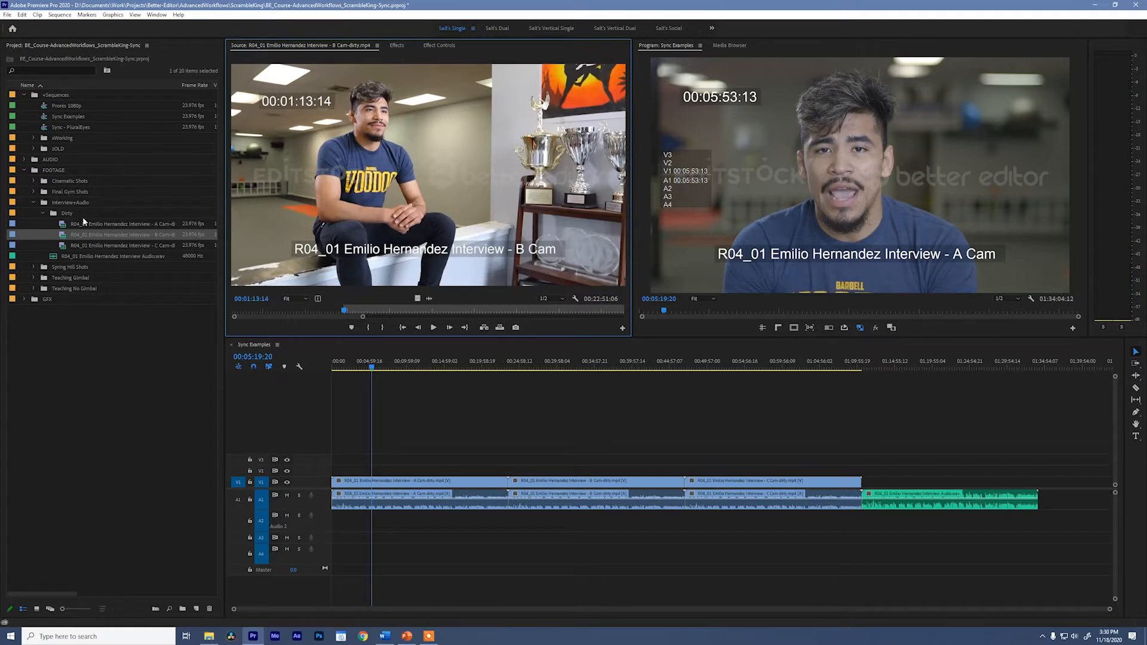
- Reopen the A Cam clip in the Source Monitor and move its In point to the matching smile at 00:01:13:14
{"action": "double_click", "coordinate": [64, 225]}
{"action": "left_click_drag", "start_coordinate": [244, 310], "coordinate": [422, 310]}
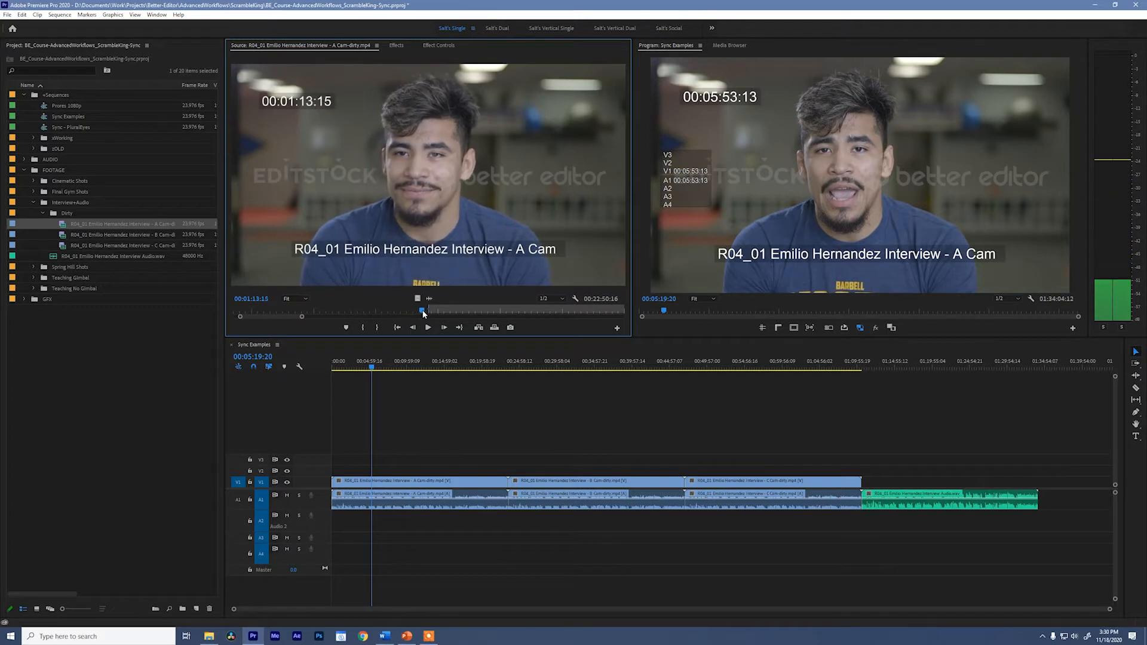
{"action": "key", "text": "Left"}
{"action": "key", "text": "Left"}
{"action": "key", "text": "Left"}
{"action": "key", "text": "Left"}
{"action": "key", "text": "Right"}
{"action": "key", "text": "Right"}
{"action": "key", "text": "Right"}
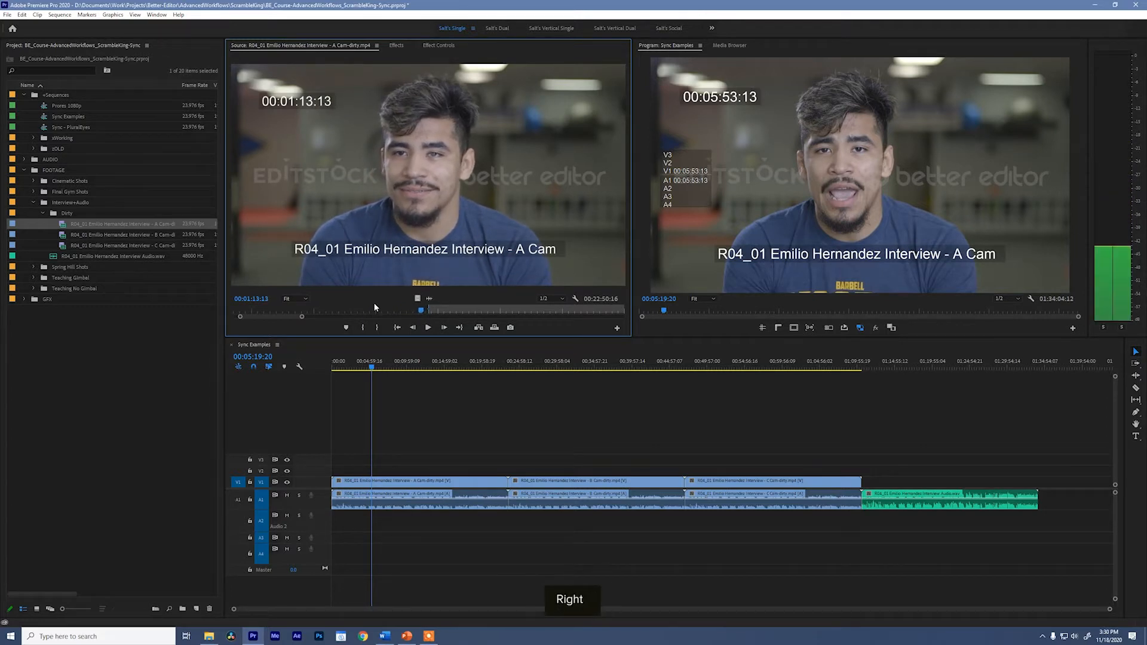
{"action": "key", "text": "i"}
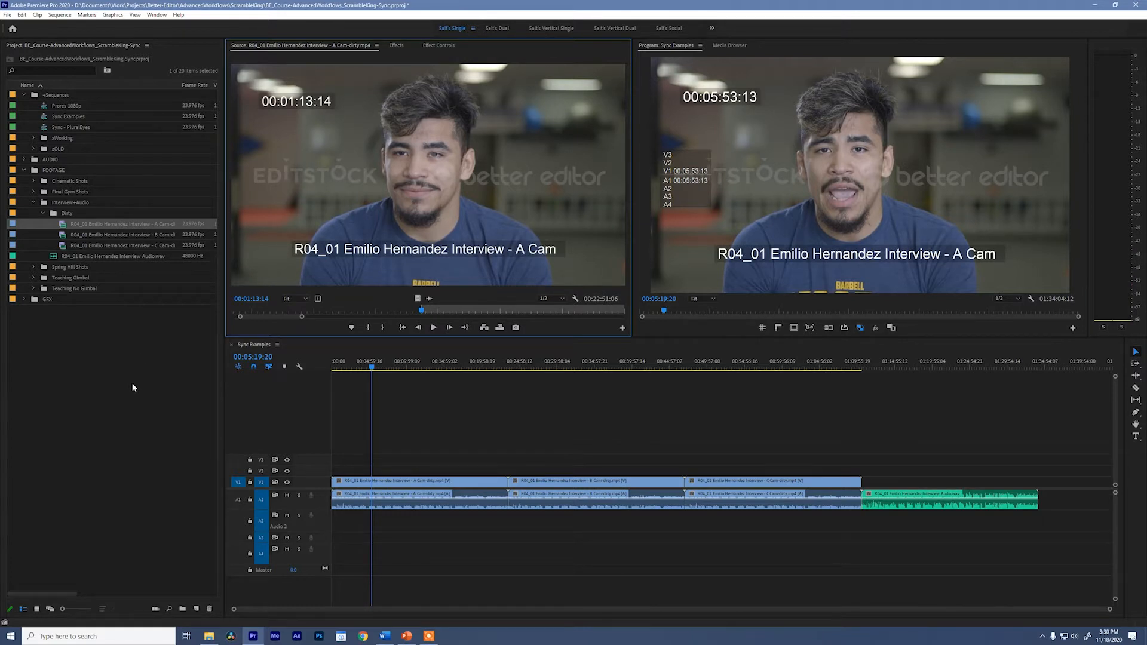
- Delete all clips from the Sync Examples sequence
{"action": "left_click", "coordinate": [546, 421]}
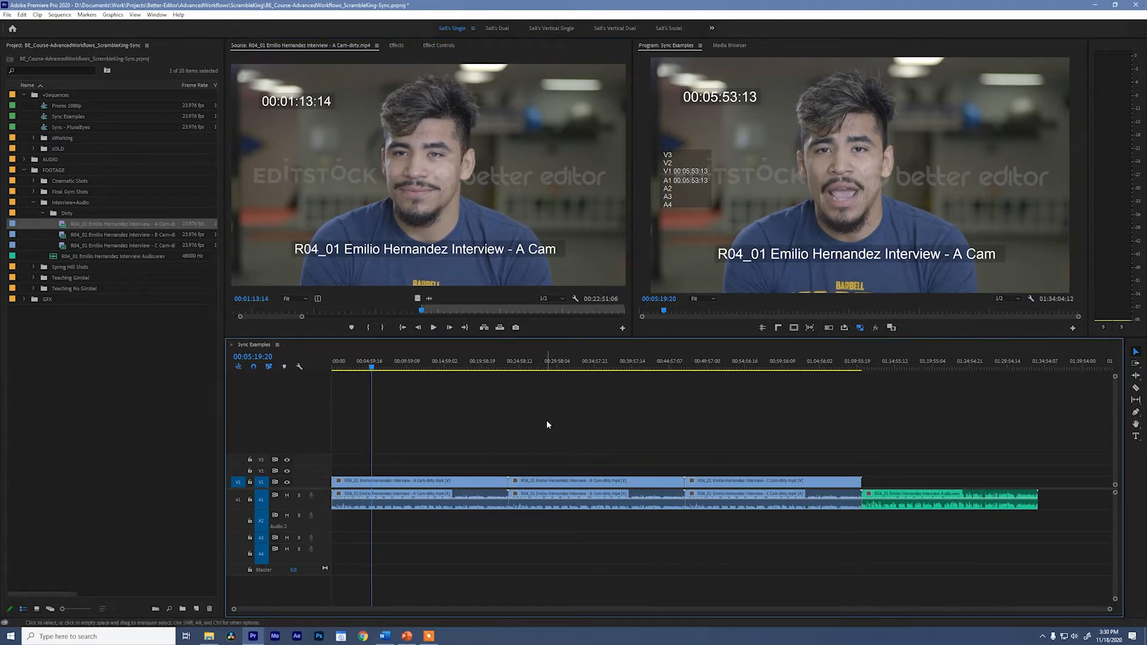
{"action": "key", "text": "shift+z"}
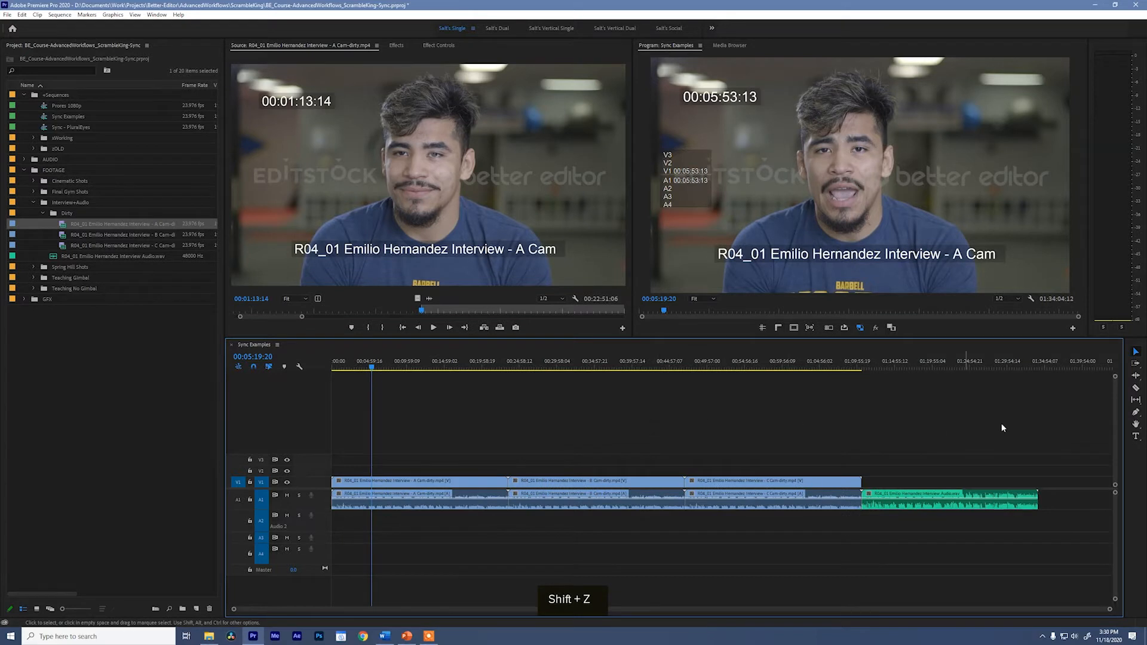
{"action": "key", "text": "End"}
{"action": "key", "text": "ctrl+a"}
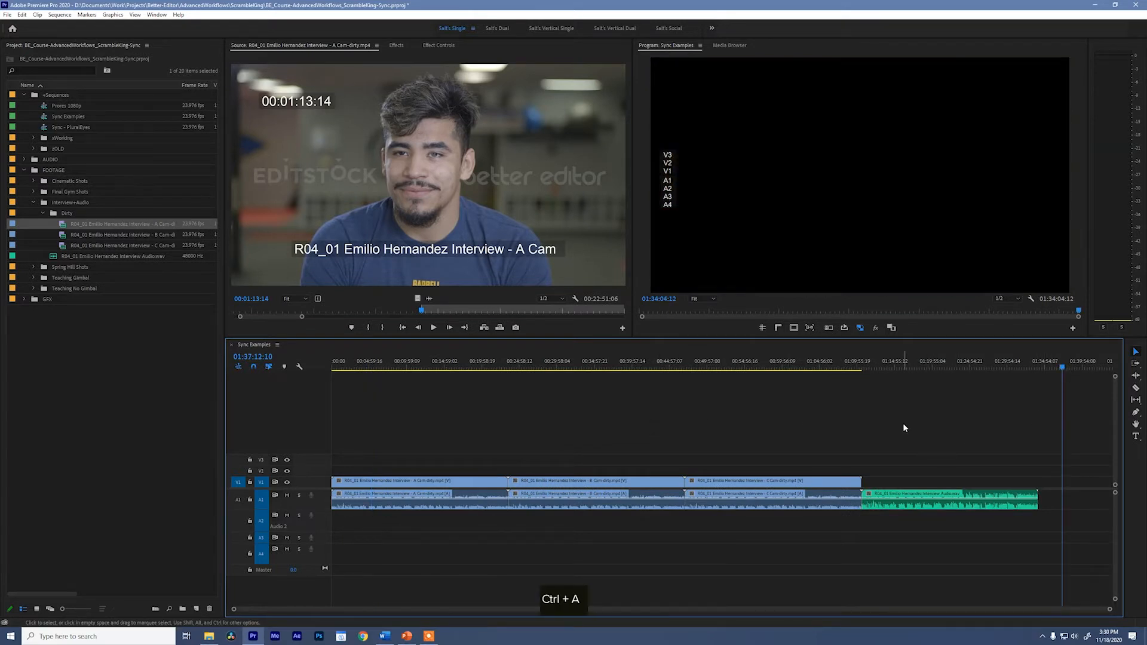
{"action": "key", "text": "Delete"}
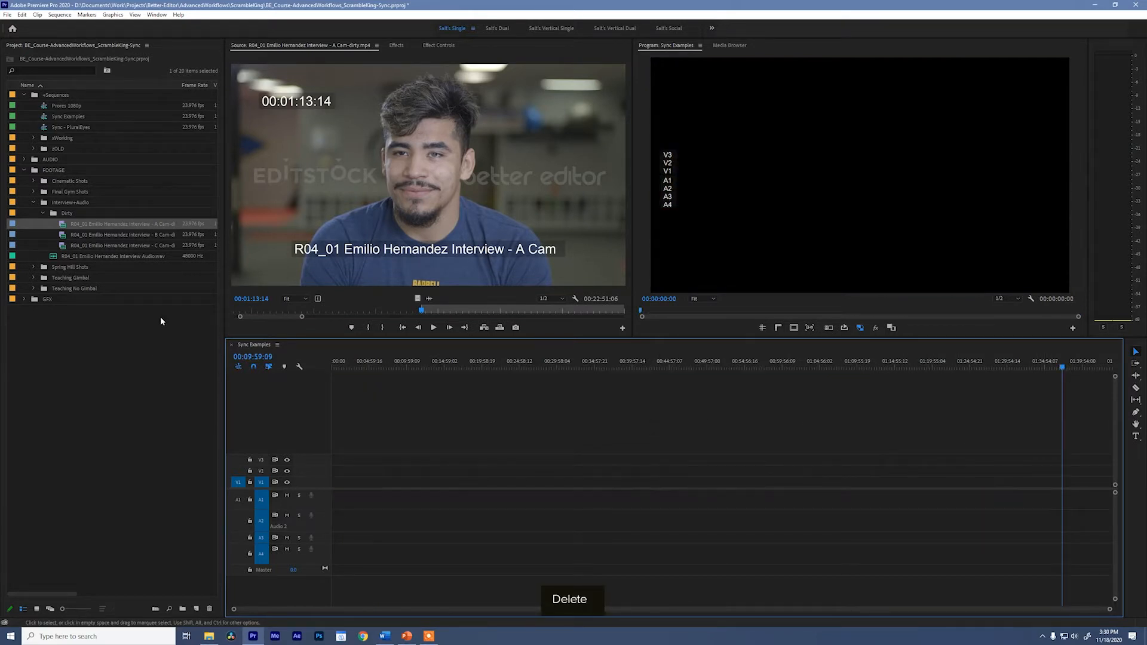
- Add the A, B and C Cam clips to the empty sequence, placing B Cam on V2/A2 and C Cam on V3/A3
{"action": "left_click", "coordinate": [84, 245], "text": "shift"}
{"action": "left_click_drag", "start_coordinate": [70, 234], "coordinate": [388, 481]}
{"action": "left_click_drag", "start_coordinate": [591, 478], "coordinate": [589, 525]}
{"action": "left_click_drag", "start_coordinate": [765, 480], "coordinate": [759, 538]}
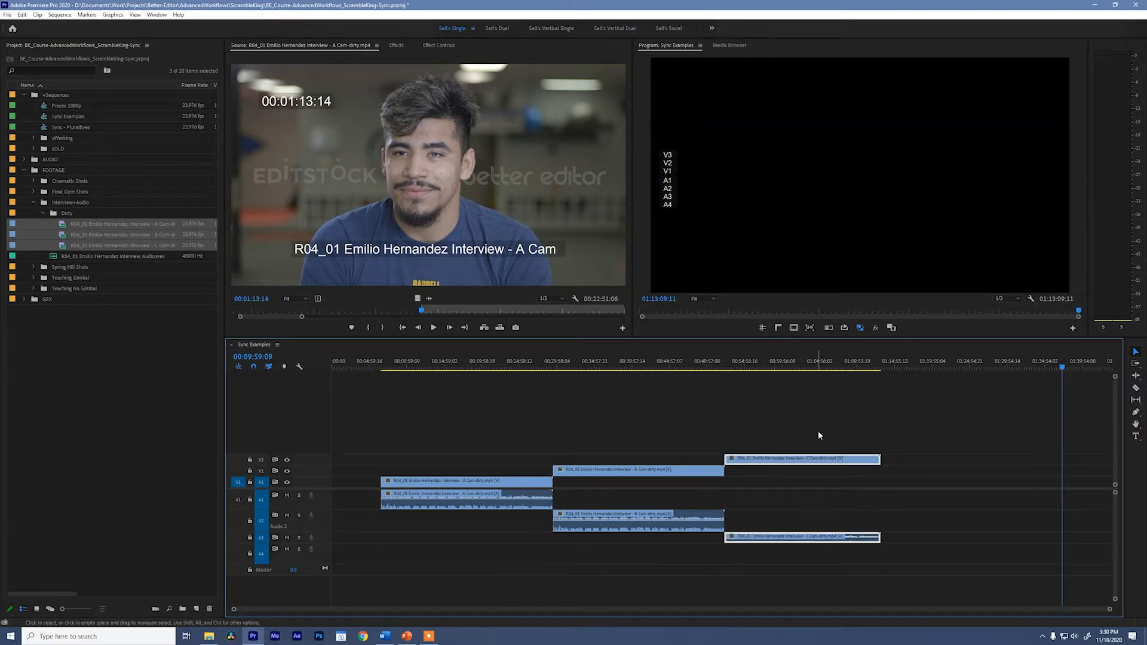
- Select the three camera clips in the sequence and synchronize them by Clip Start
{"action": "left_click_drag", "start_coordinate": [819, 435], "coordinate": [525, 560]}
{"action": "right_click", "coordinate": [621, 470]}
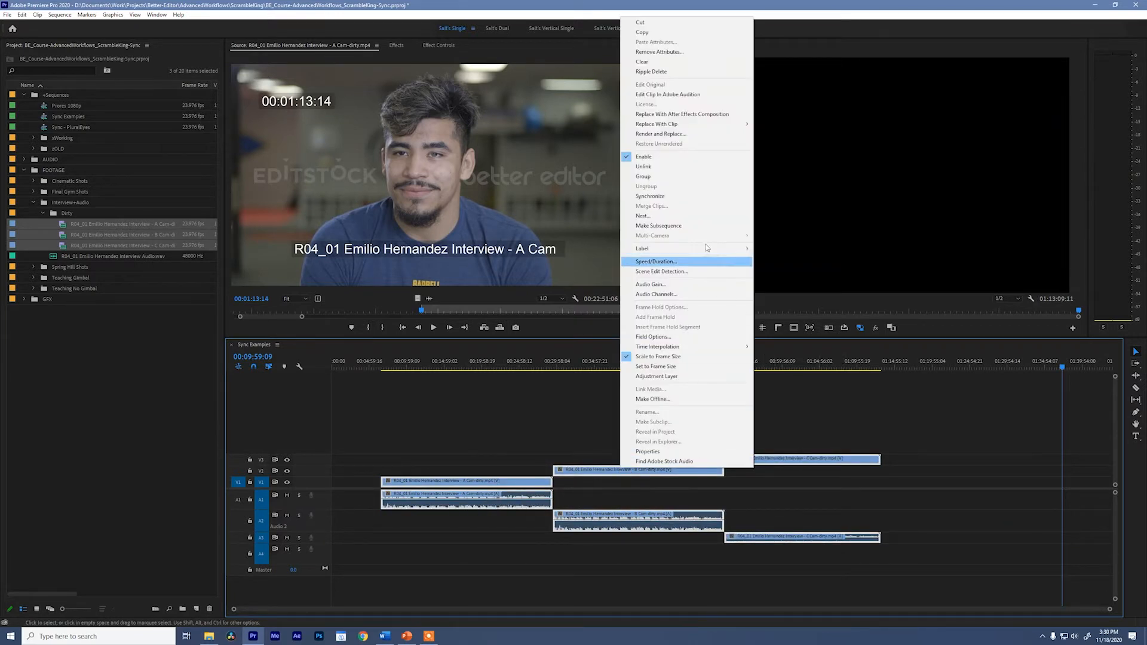
{"action": "left_click", "coordinate": [703, 196]}
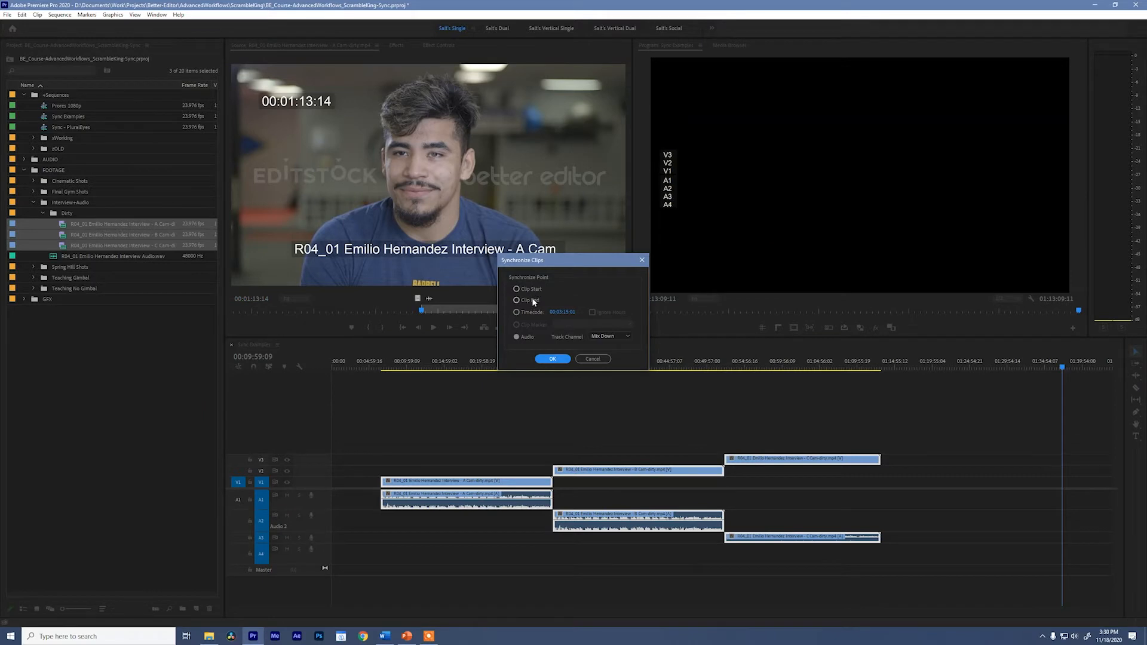
{"action": "left_click", "coordinate": [552, 359]}
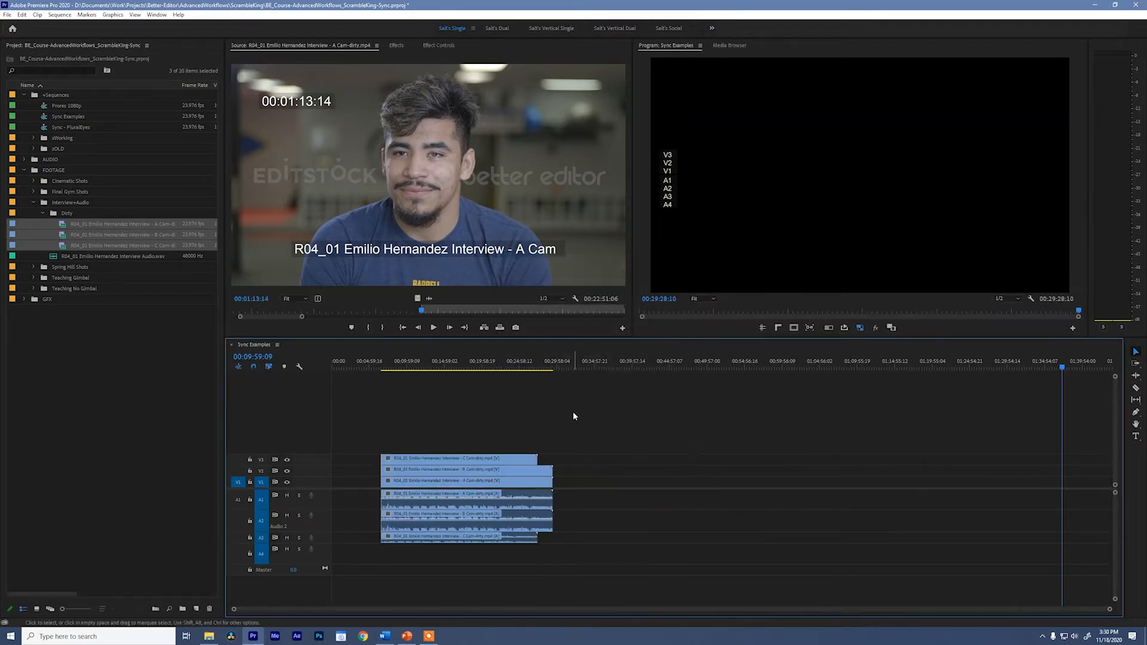
- With the playhead at 00:10:08:07, shift the C Cam clip by +20200 and extend its head back to the start of the other clips
{"action": "left_click", "coordinate": [408, 365]}
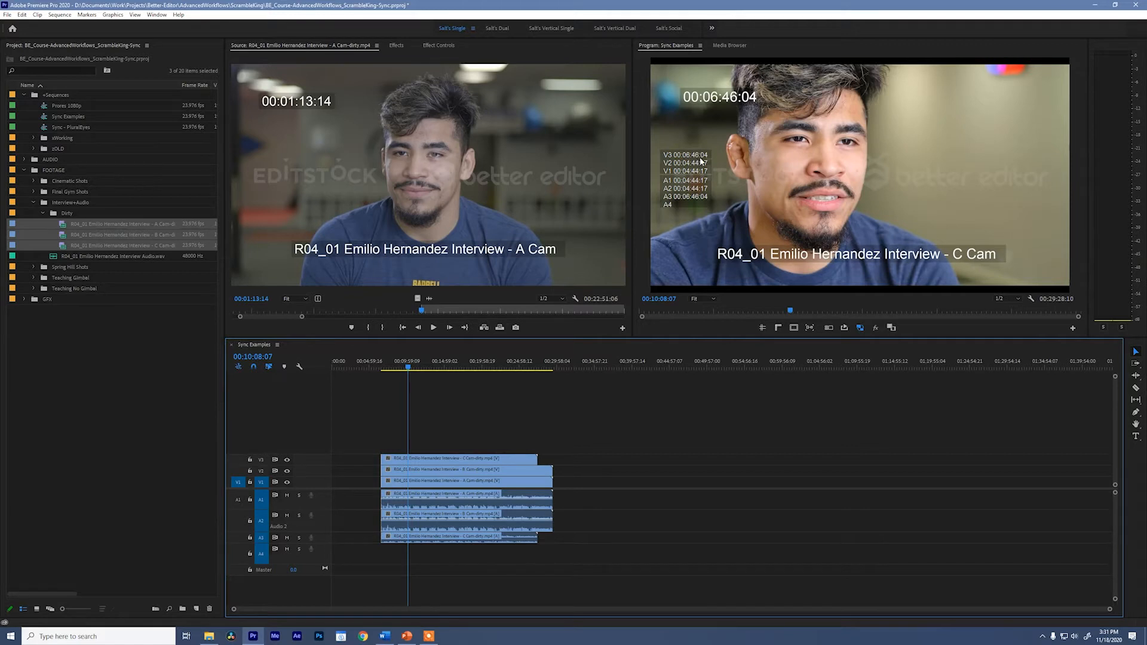
{"action": "left_click", "coordinate": [469, 455]}
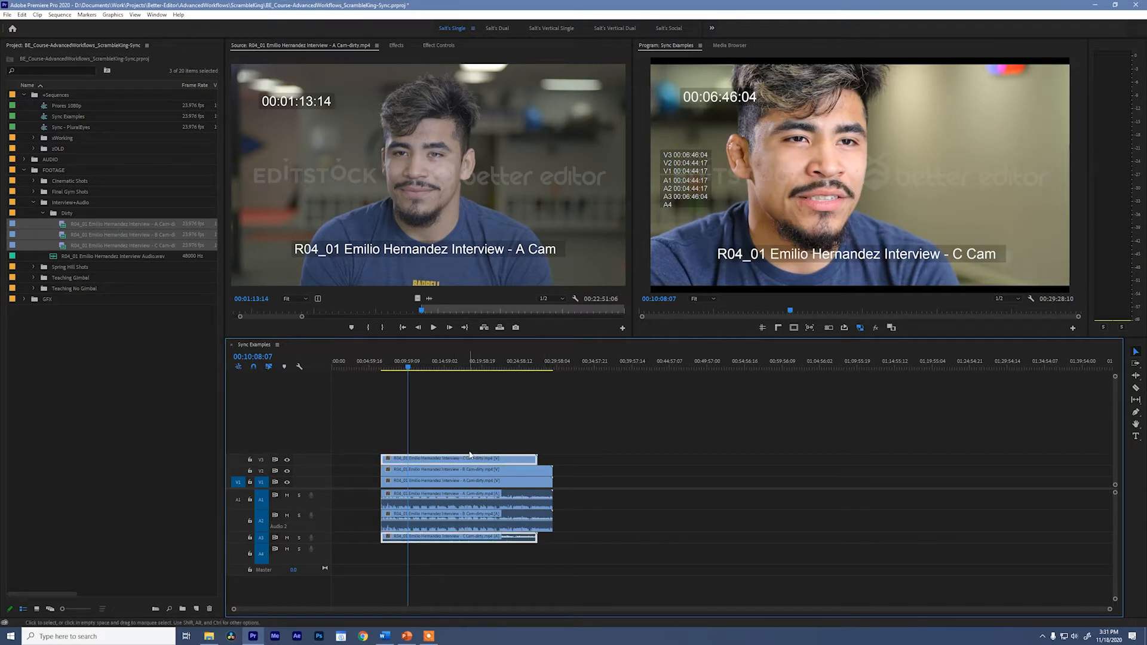
{"action": "type", "text": "+2020"}
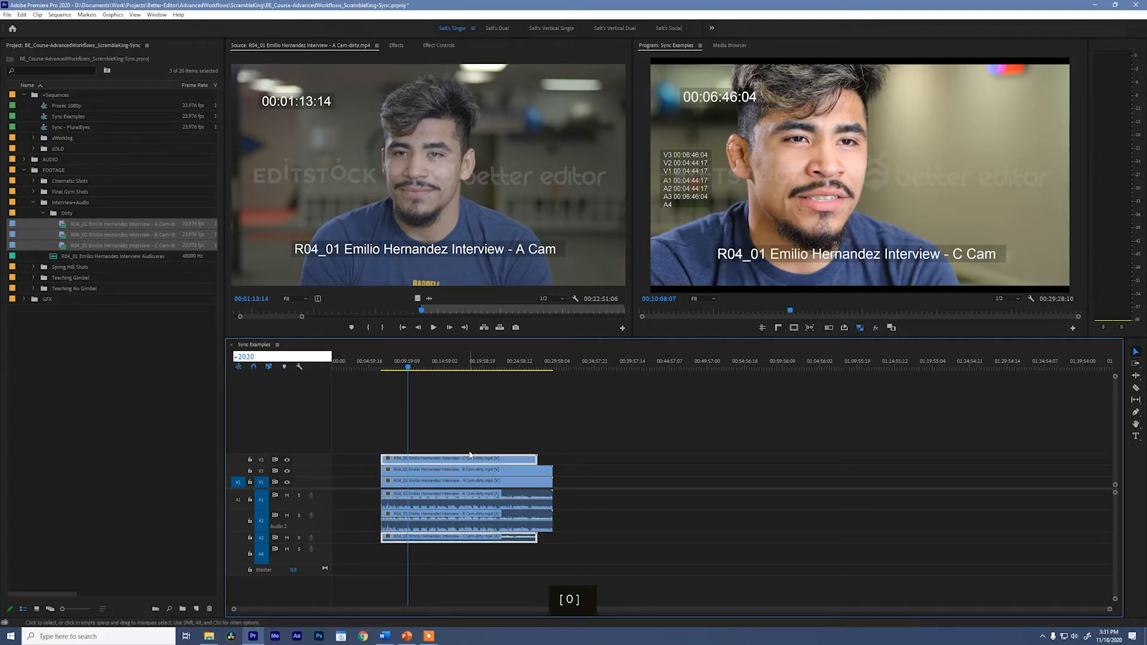
{"action": "type", "text": "0"}
{"action": "key", "text": "Return"}
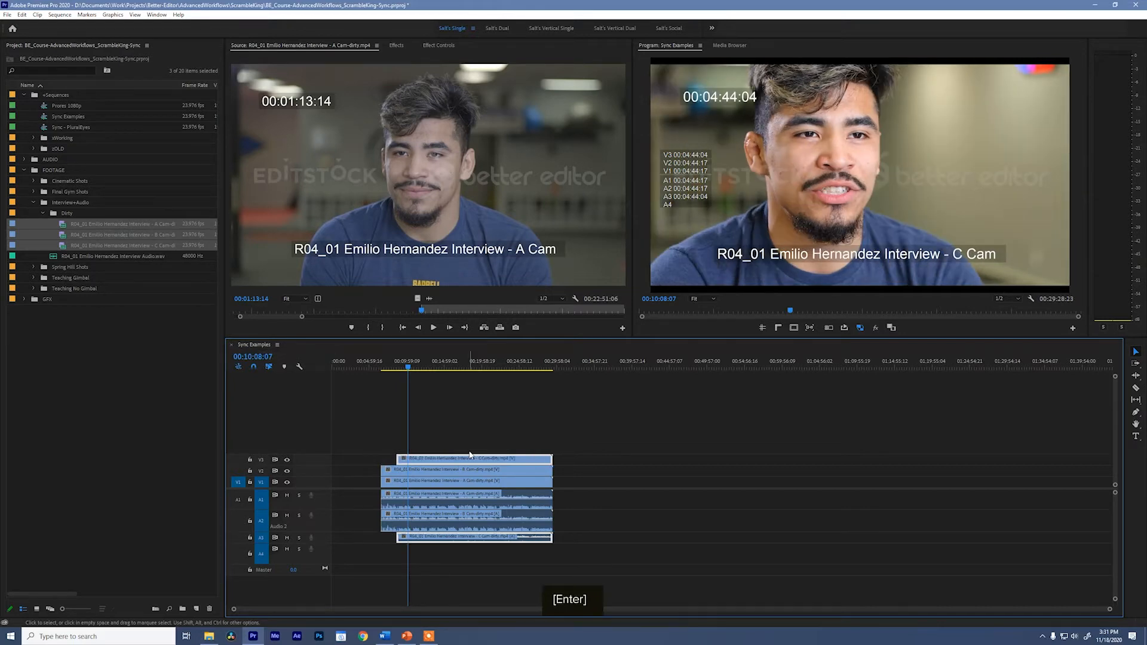
{"action": "left_click_drag", "start_coordinate": [398, 459], "coordinate": [381, 460]}
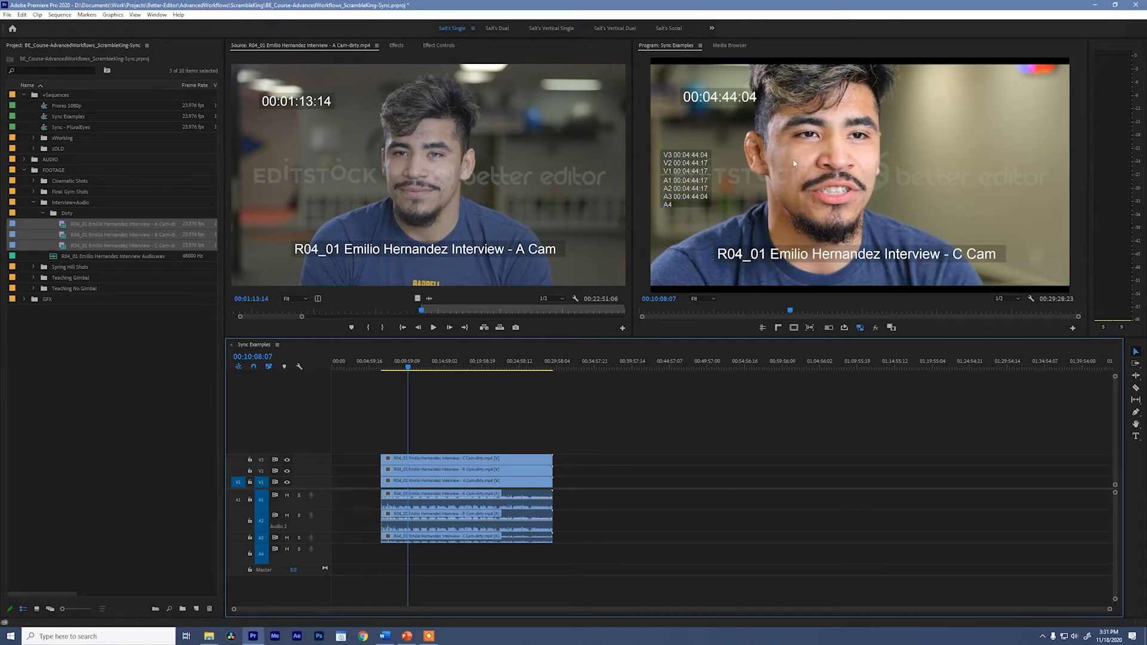
- Fine-tune the C Cam clip's position by offsets of +13 and -26 frames to match the other cameras' source timecode, and deselect it
{"action": "left_click", "coordinate": [489, 457]}
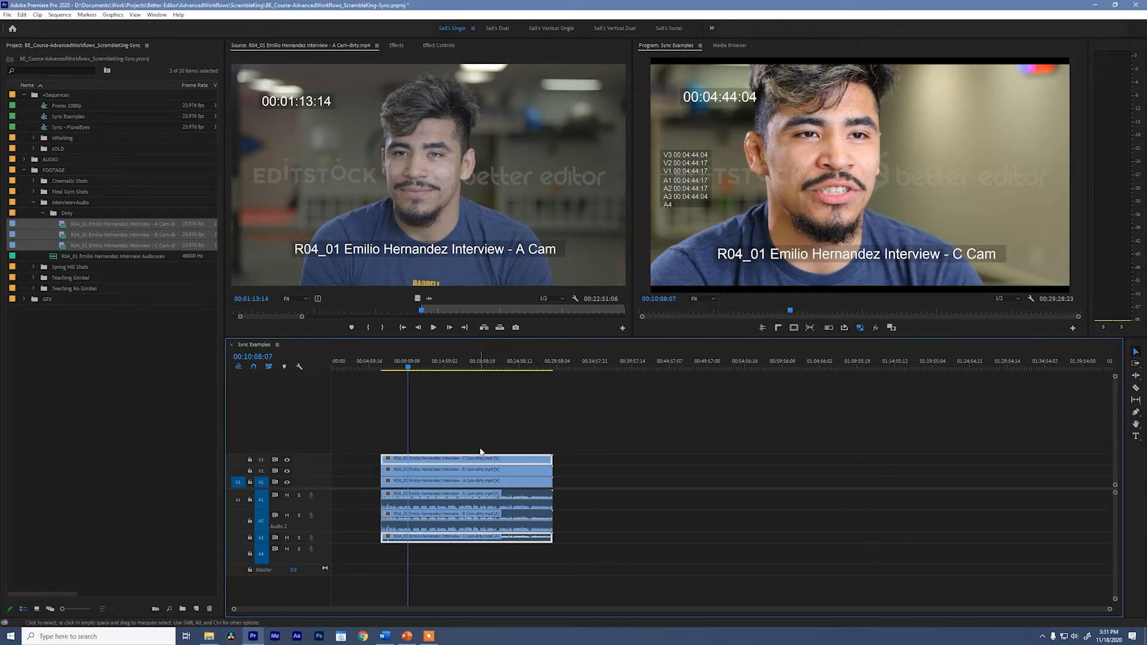
{"action": "type", "text": "+13"}
{"action": "key", "text": "Return"}
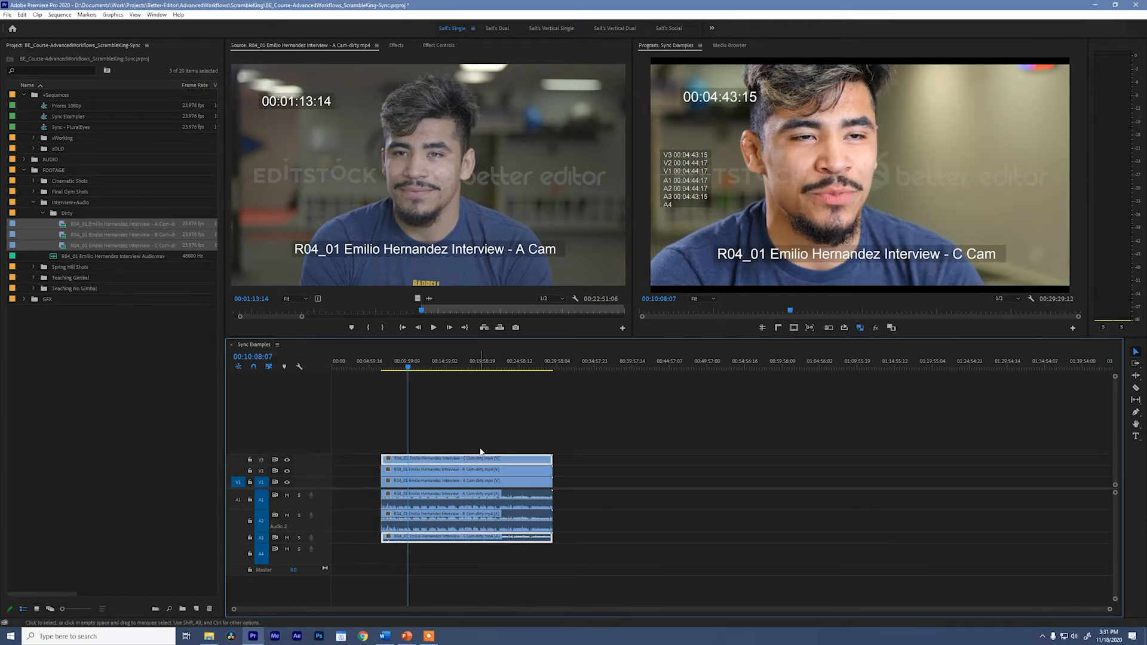
{"action": "type", "text": "-26"}
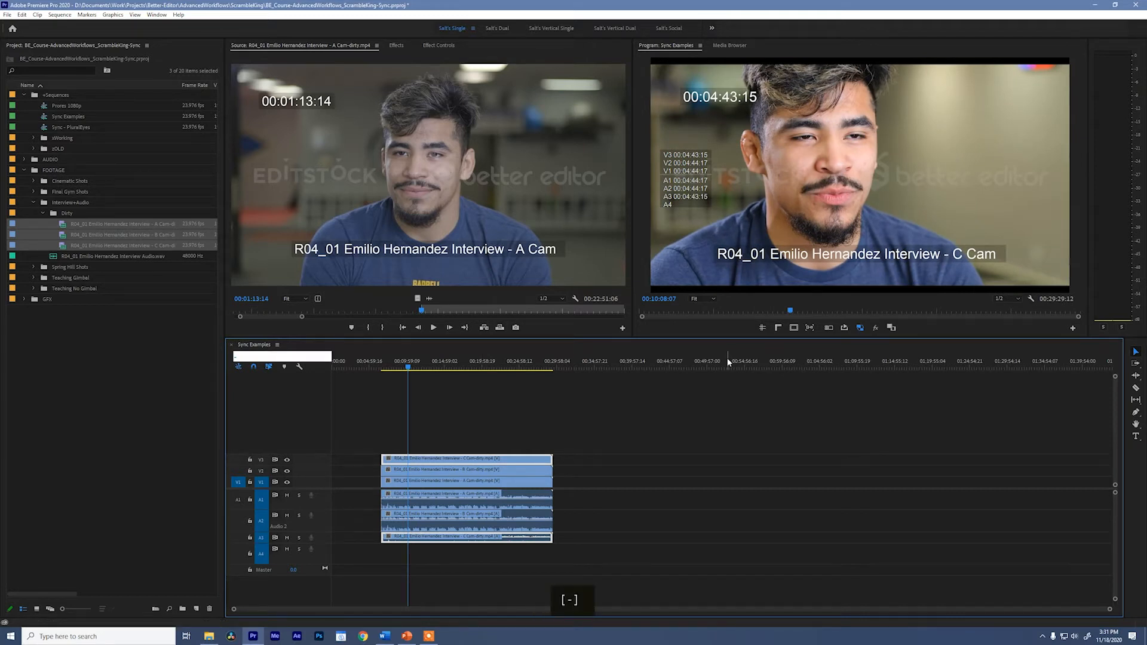
{"action": "key", "text": "Return"}
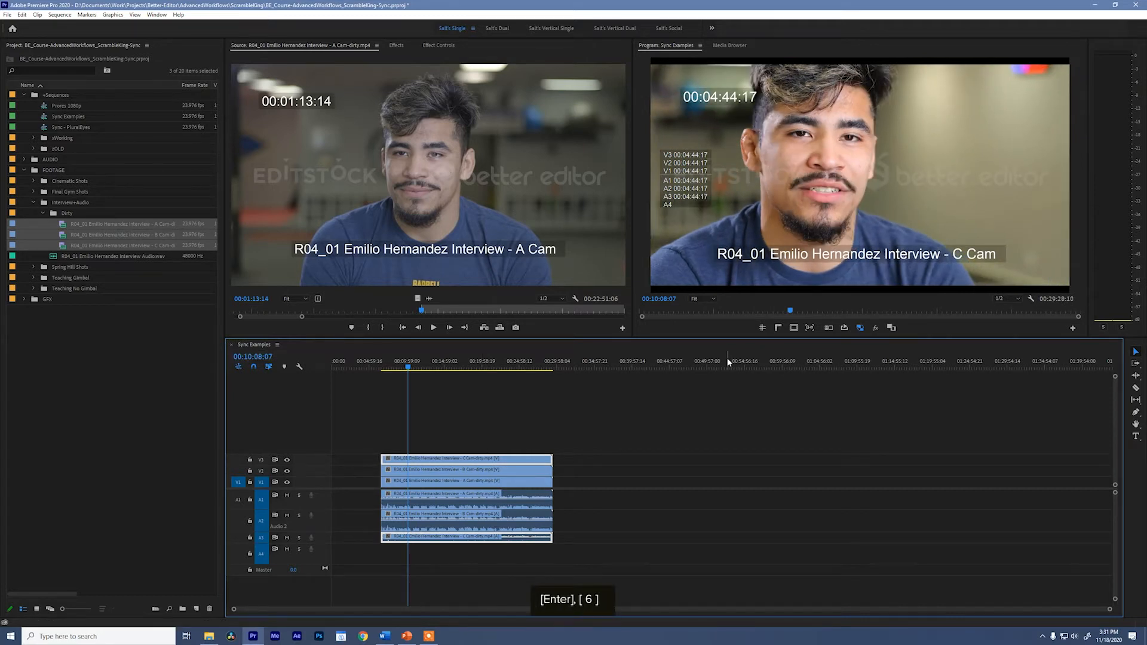
{"action": "left_click", "coordinate": [473, 413]}
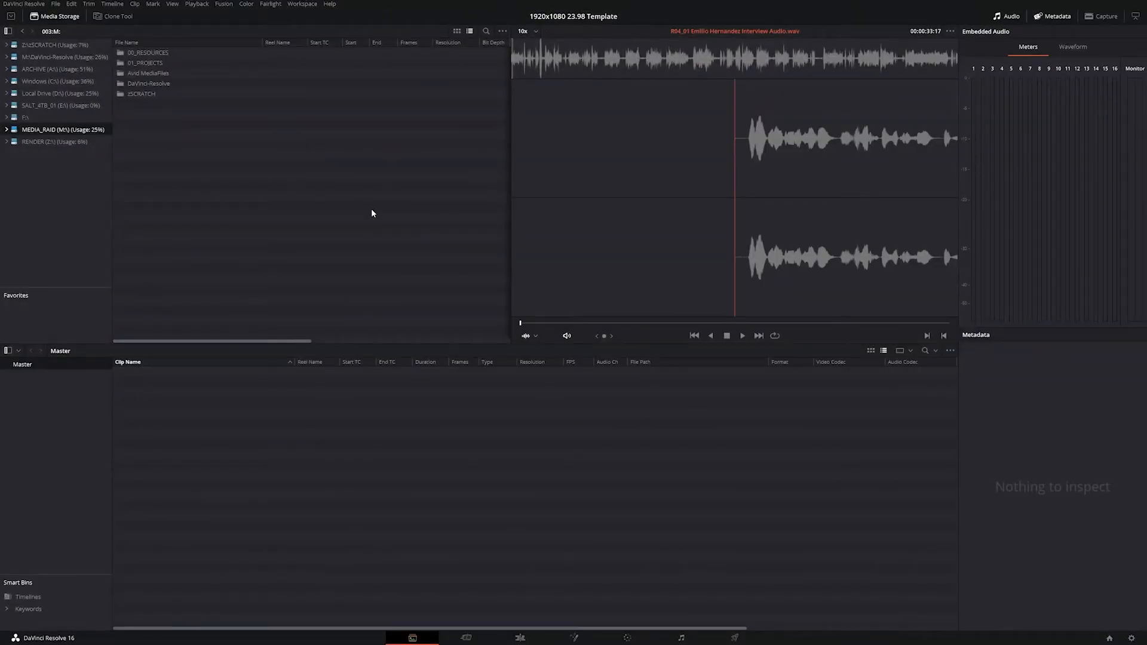
- Switch to DaVinci Resolve and look through the Cut, Edit, Fusion and Color pages before returning to the Media page
{"action": "left_click", "coordinate": [466, 637]}
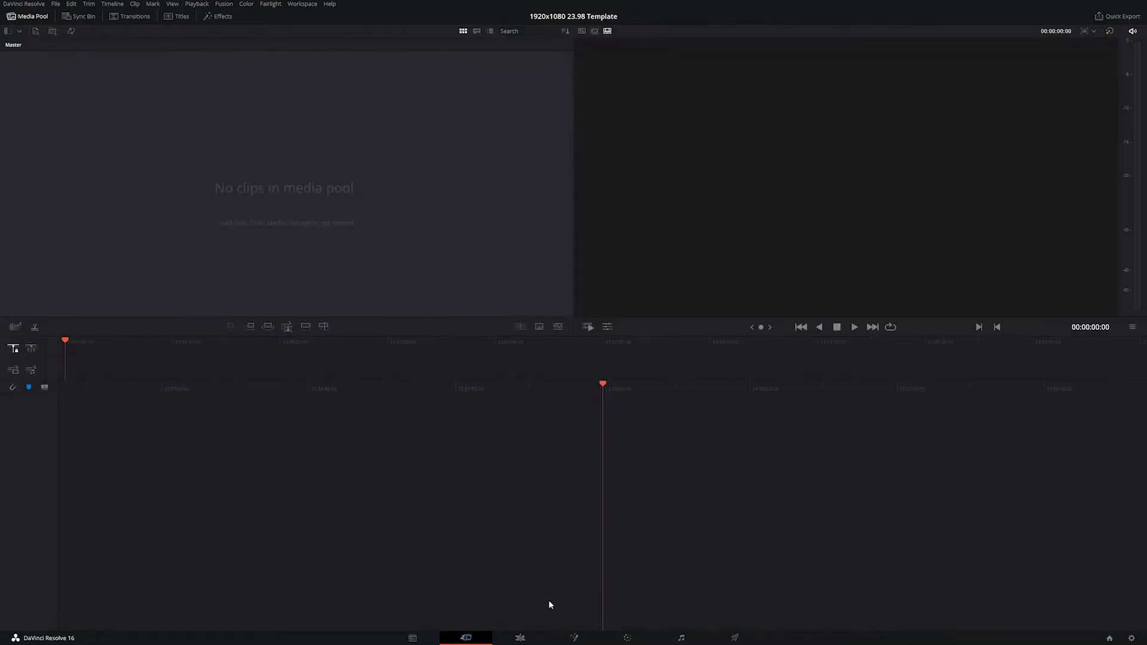
{"action": "left_click", "coordinate": [537, 639]}
{"action": "left_click", "coordinate": [579, 640]}
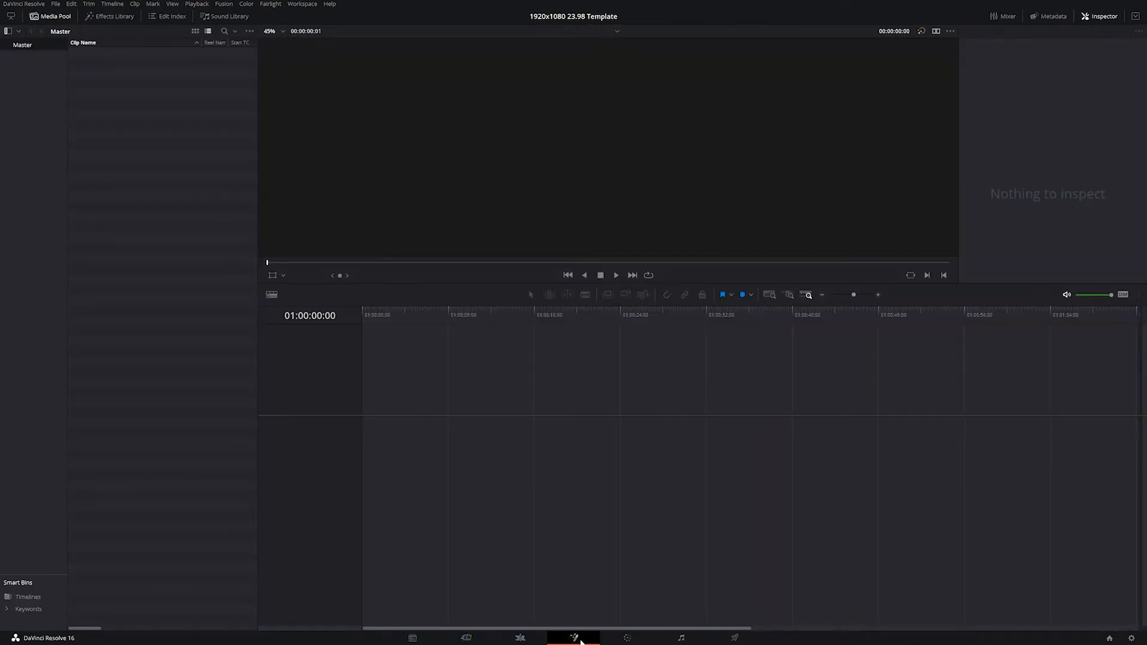
{"action": "left_click", "coordinate": [627, 639]}
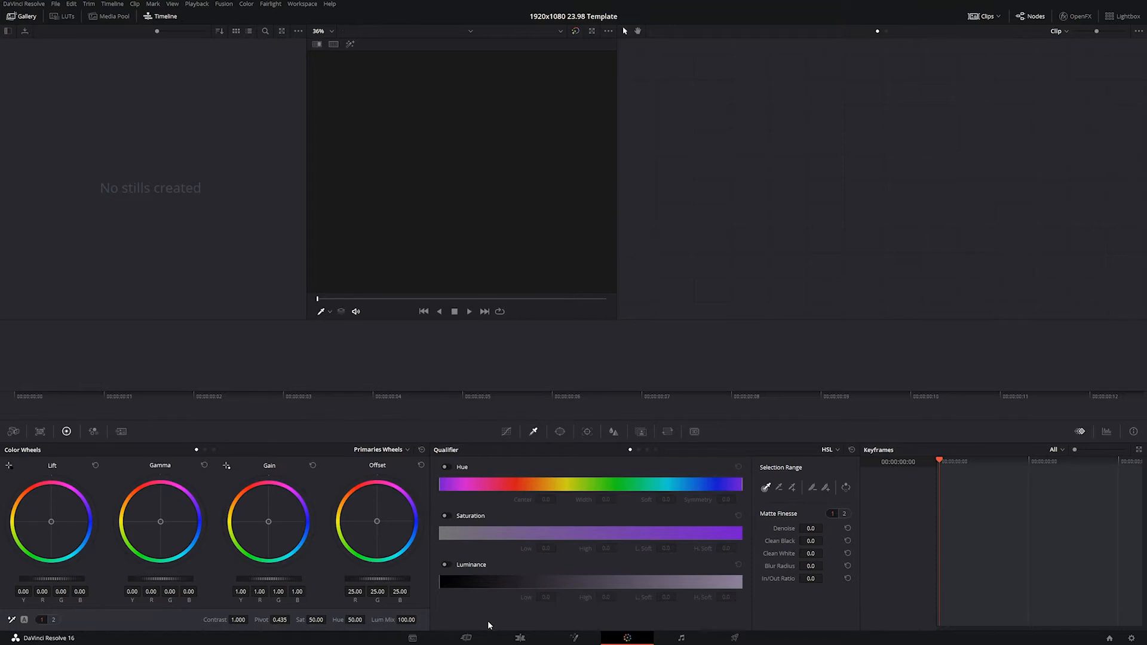
{"action": "left_click", "coordinate": [412, 638]}
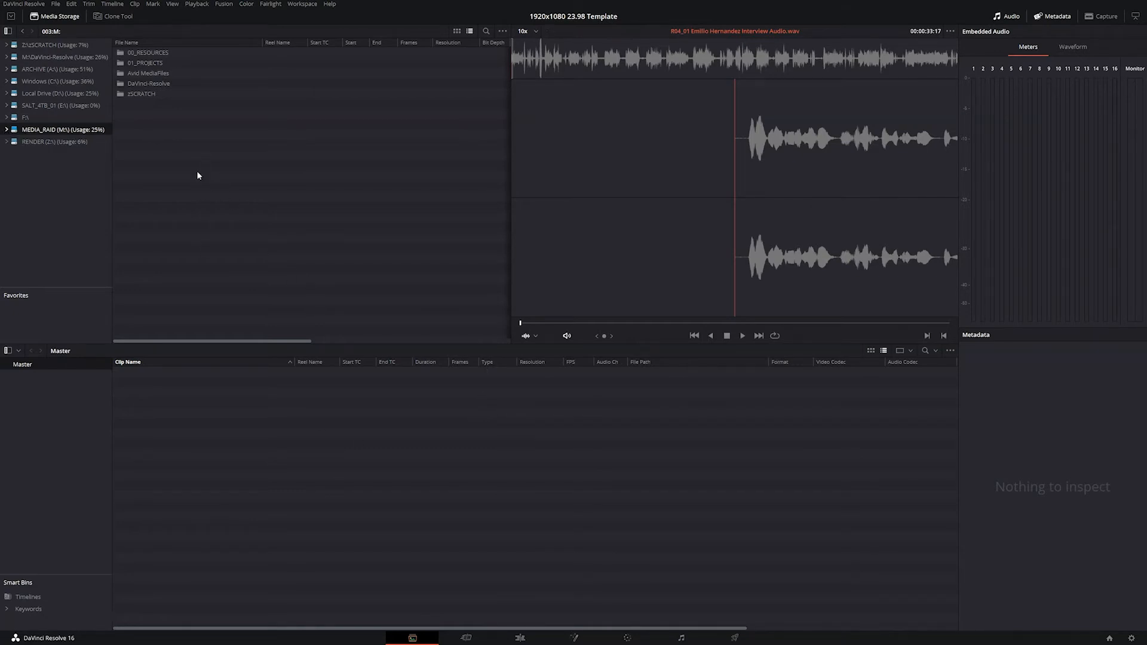
- Browse the media storage from 01_PROJECTS through Better-Editor, Course_AdvancedWorkflows, FOOTAGE, Scramble_King, H264 and Interview+Audio to the Dirty folder
{"action": "double_click", "coordinate": [154, 63]}
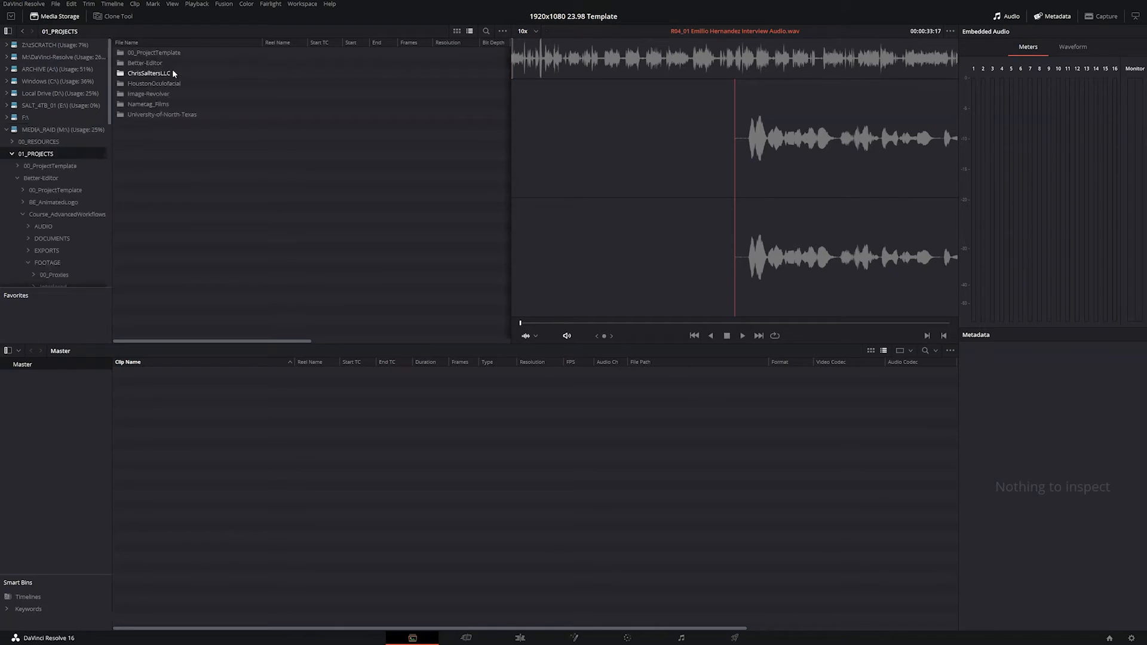
{"action": "double_click", "coordinate": [169, 64]}
{"action": "double_click", "coordinate": [168, 72]}
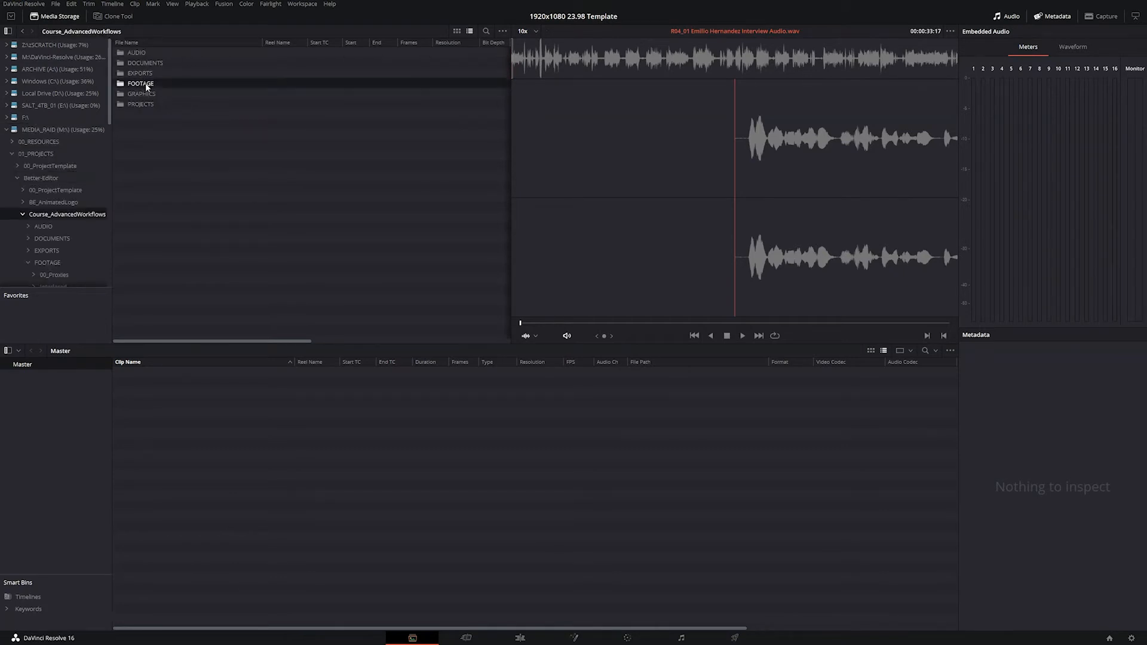
{"action": "double_click", "coordinate": [149, 83]}
{"action": "double_click", "coordinate": [150, 114]}
{"action": "double_click", "coordinate": [135, 52]}
{"action": "double_click", "coordinate": [153, 83]}
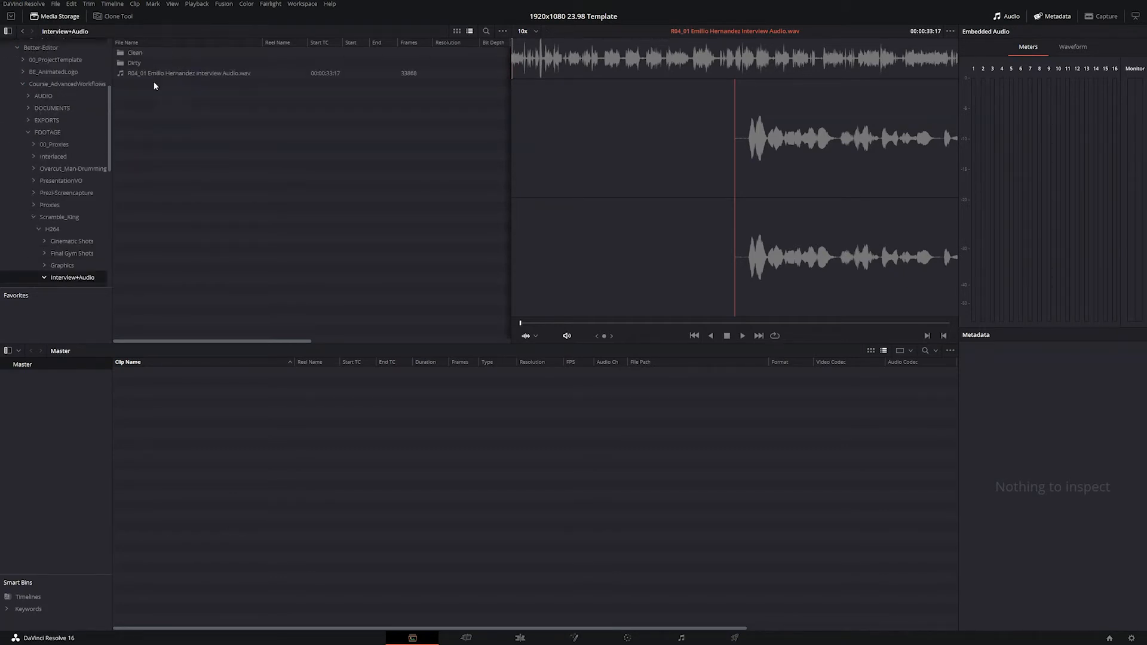
{"action": "double_click", "coordinate": [140, 63]}
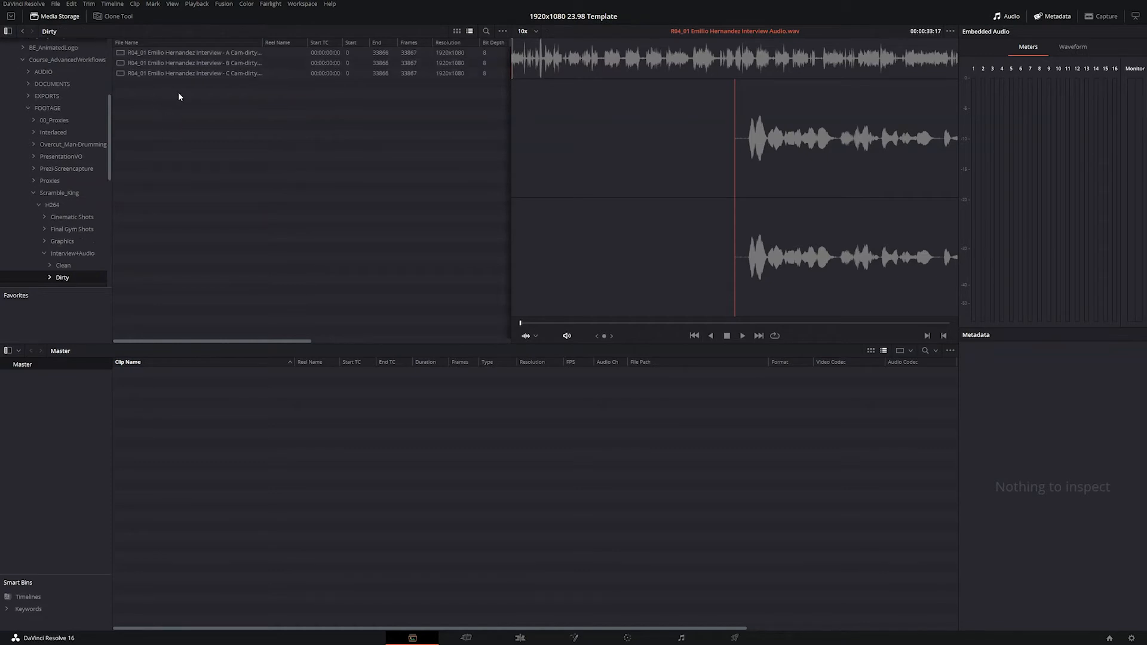
- Import the three dirty camera clips and the interview WAV file from the Interview+Audio folder into the Master bin
{"action": "key", "text": "ctrl+a"}
{"action": "left_click_drag", "start_coordinate": [151, 74], "coordinate": [199, 364]}
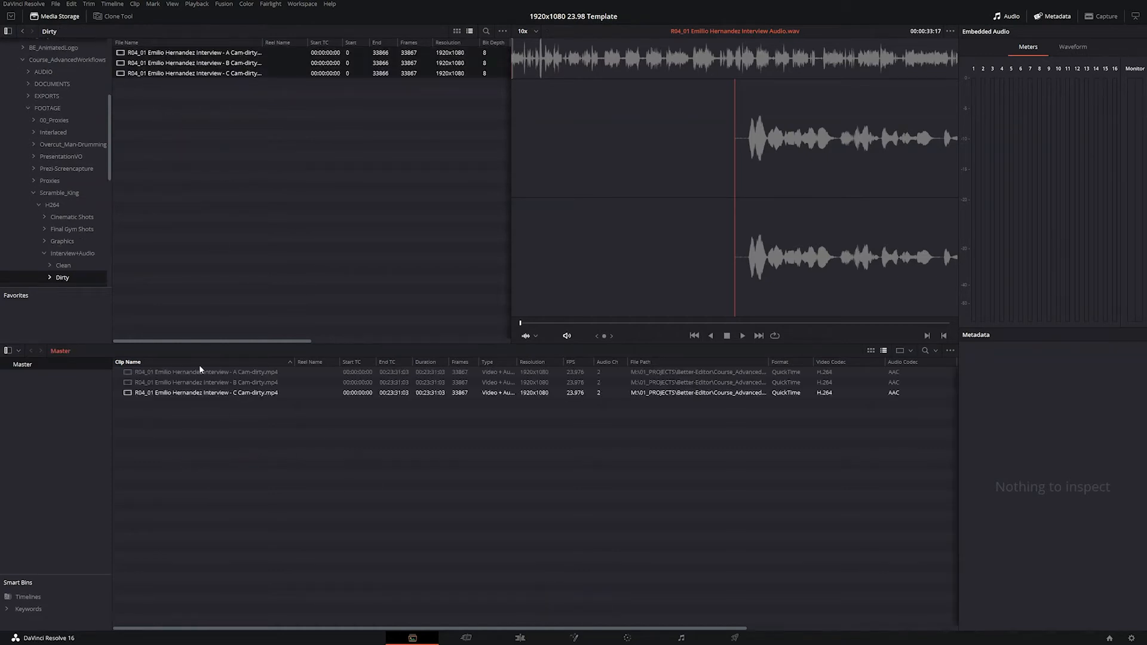
{"action": "left_click", "coordinate": [71, 254]}
{"action": "left_click_drag", "start_coordinate": [151, 72], "coordinate": [192, 453]}
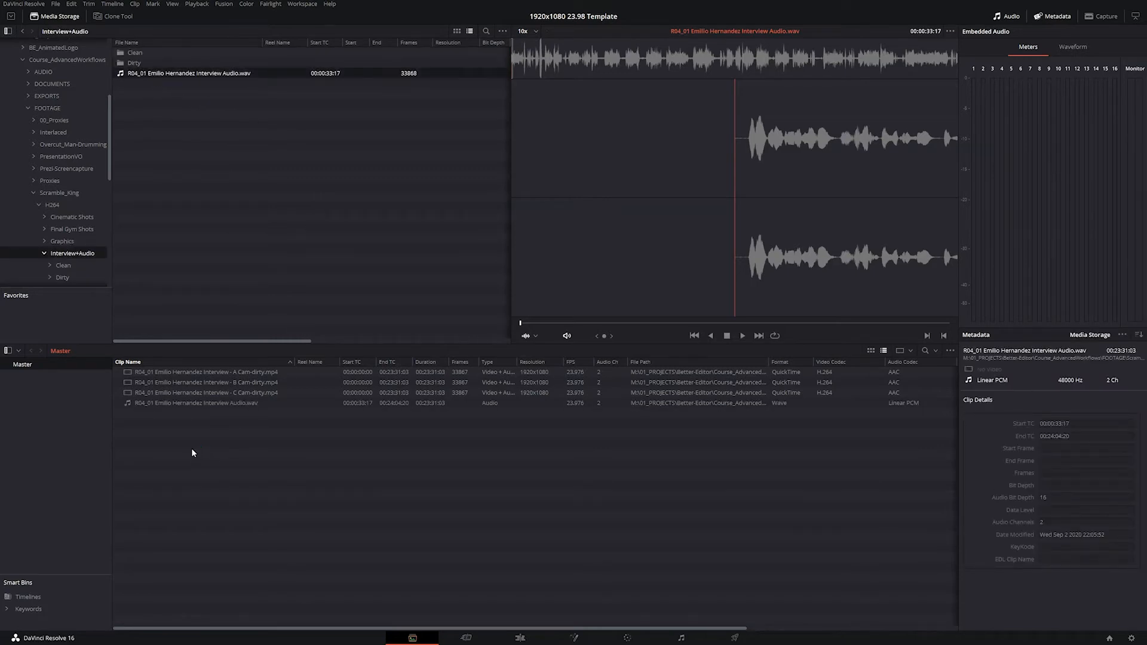
- Start a new multicam clip from all four clips in the Master bin and name it Interview Multi Sync
{"action": "left_click", "coordinate": [291, 434]}
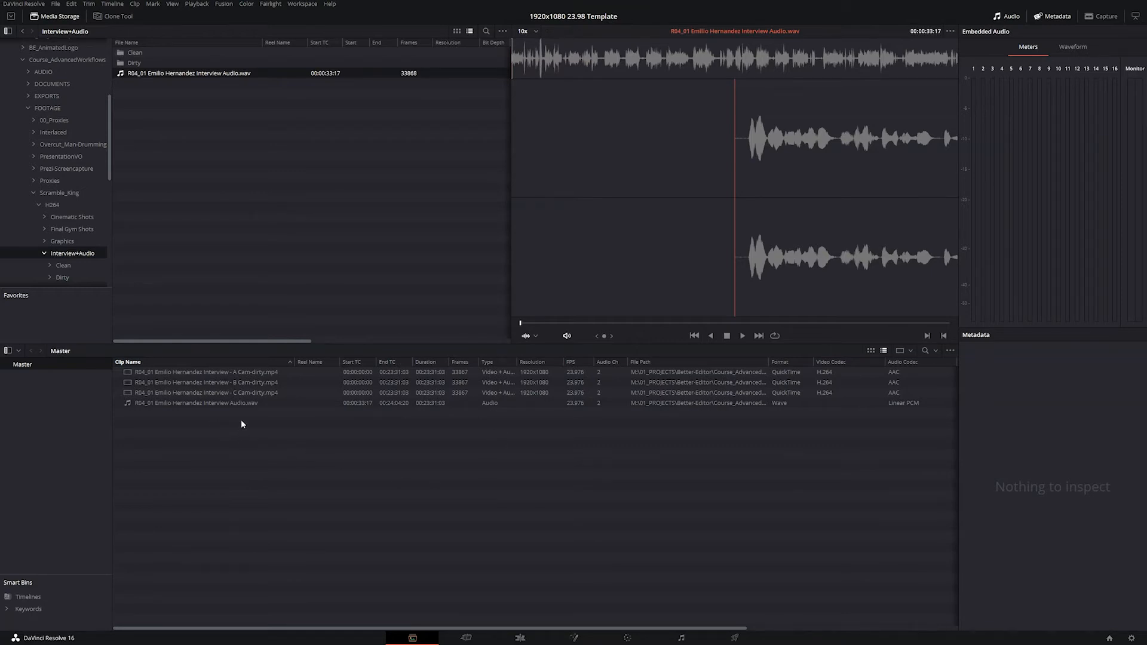
{"action": "key", "text": "ctrl+a"}
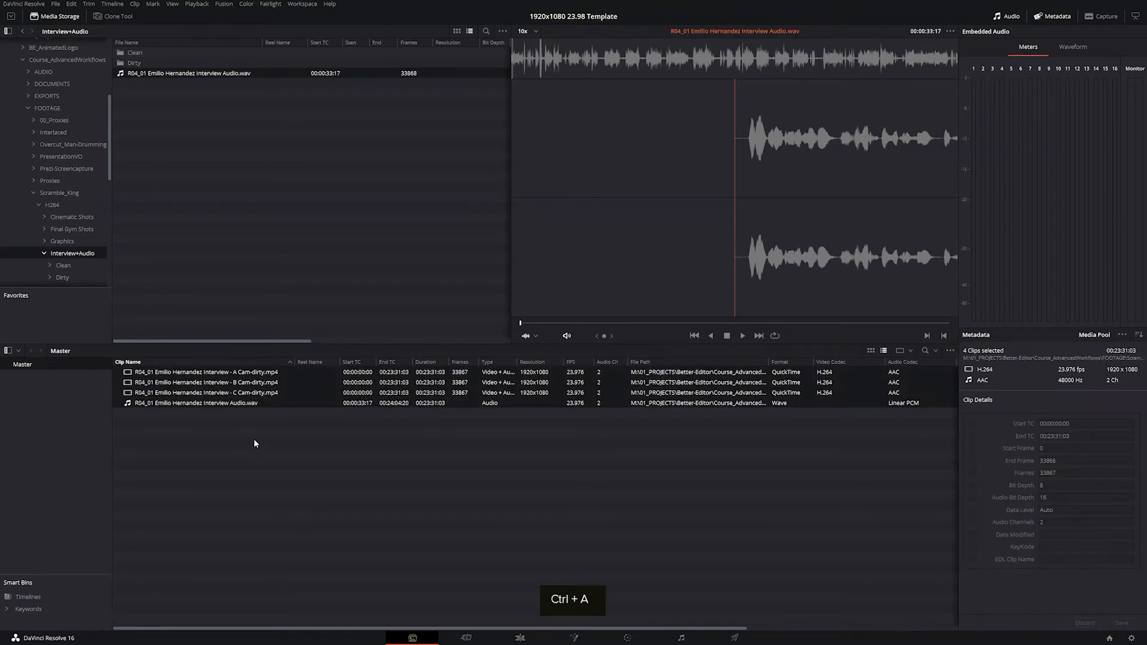
{"action": "right_click", "coordinate": [251, 383]}
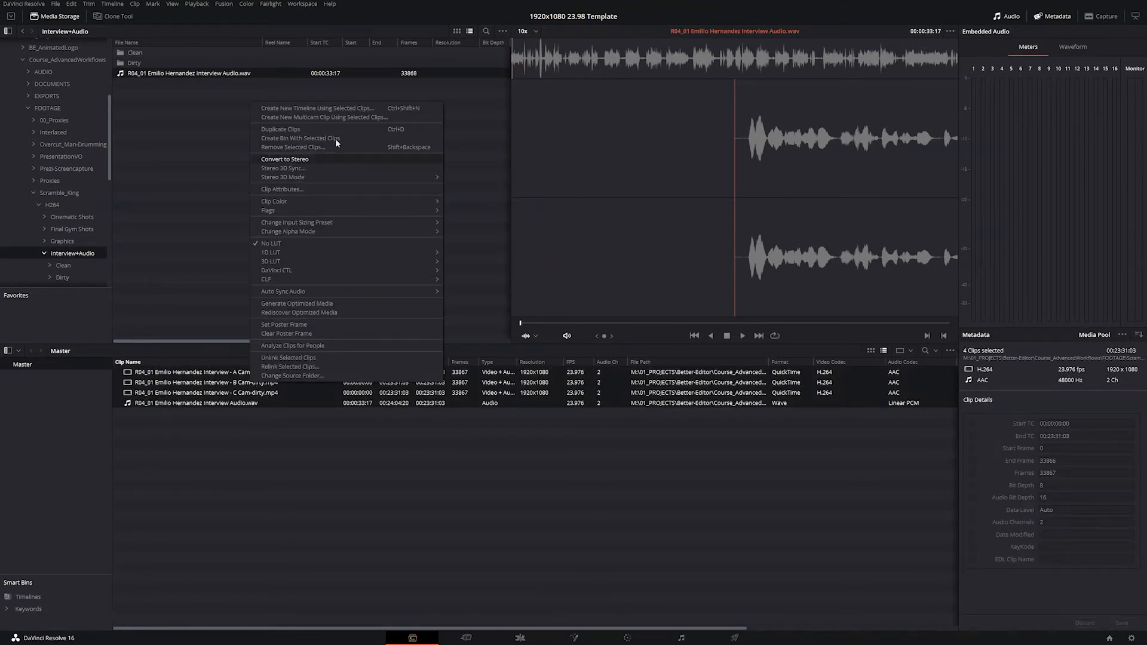
{"action": "left_click", "coordinate": [397, 119]}
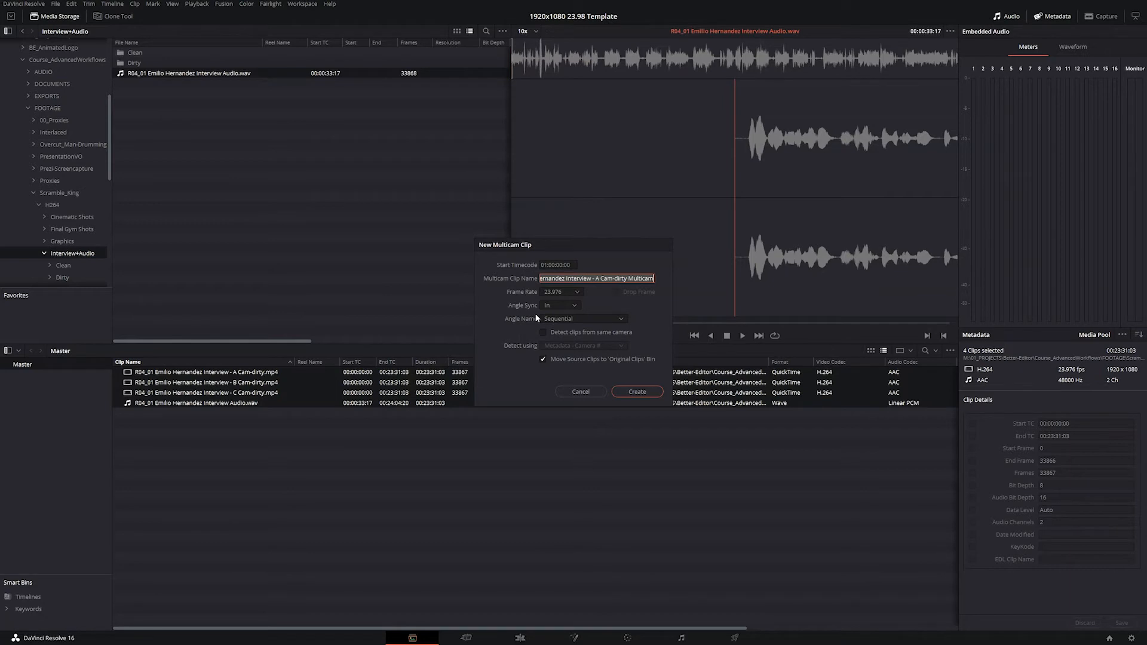
{"action": "type", "text": "Intervi"}
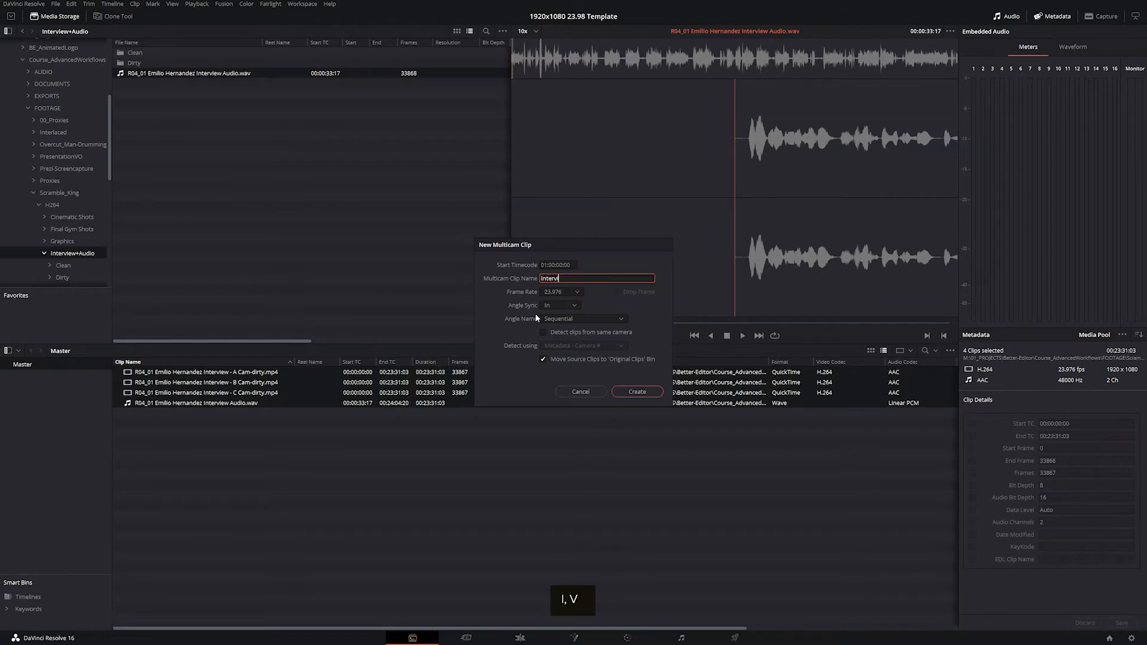
{"action": "type", "text": "ew Multi Sync"}
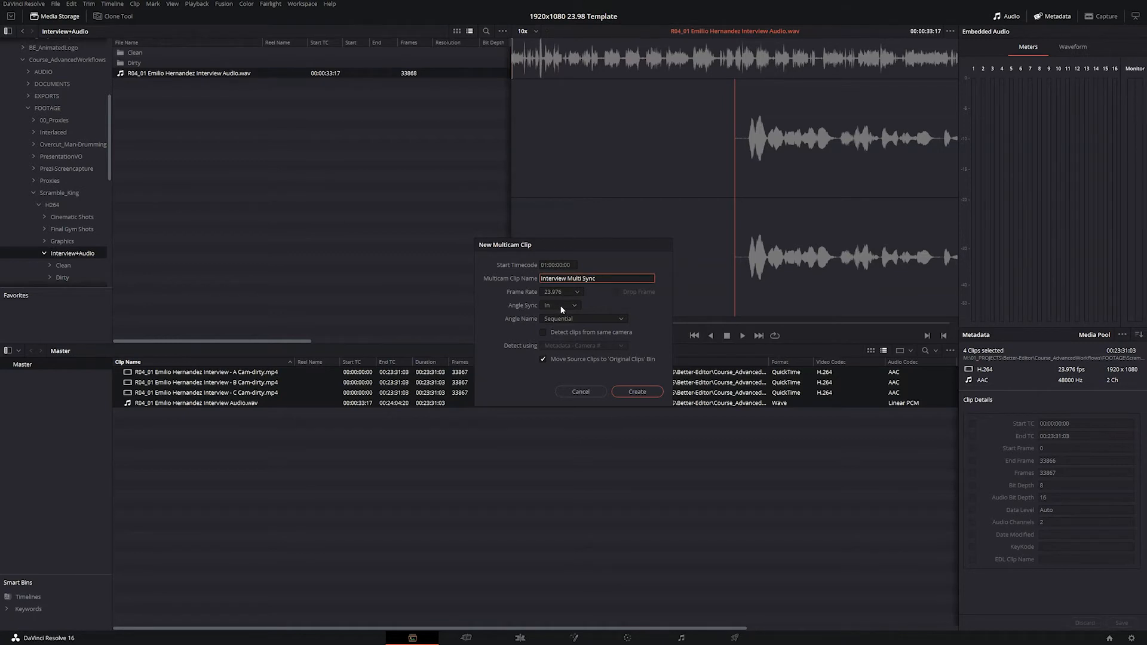
- Set the multicam angle sync to Sound, name the angles after their clips, and create the multicam clip
{"action": "left_click", "coordinate": [562, 306]}
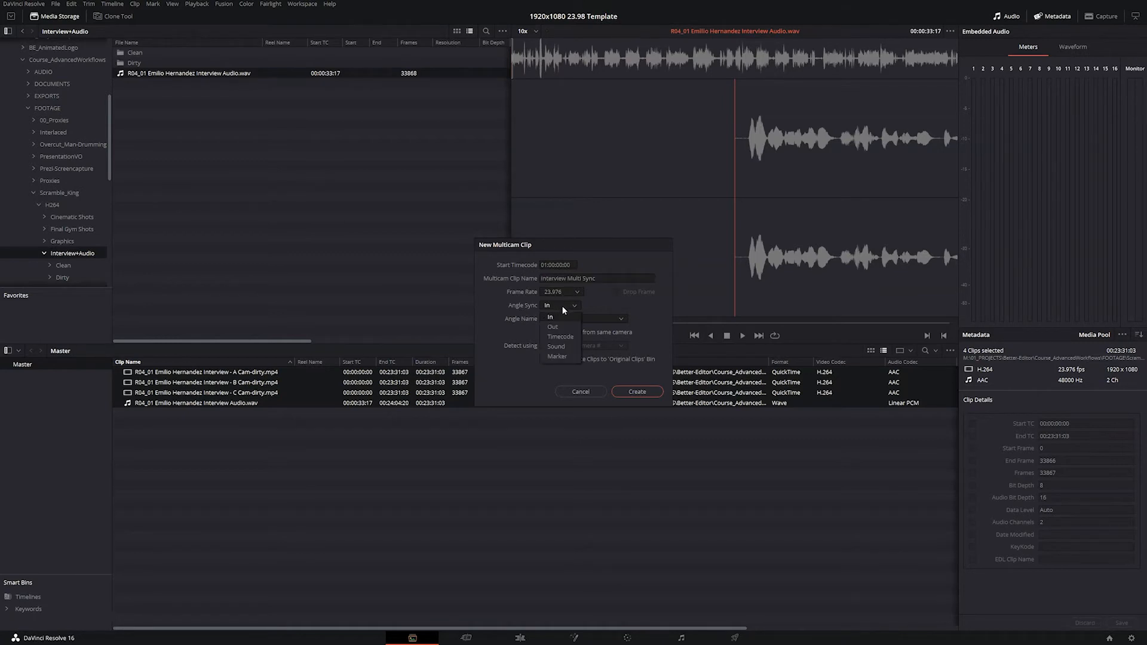
{"action": "left_click", "coordinate": [568, 347]}
{"action": "left_click", "coordinate": [600, 319]}
{"action": "left_click", "coordinate": [640, 395]}
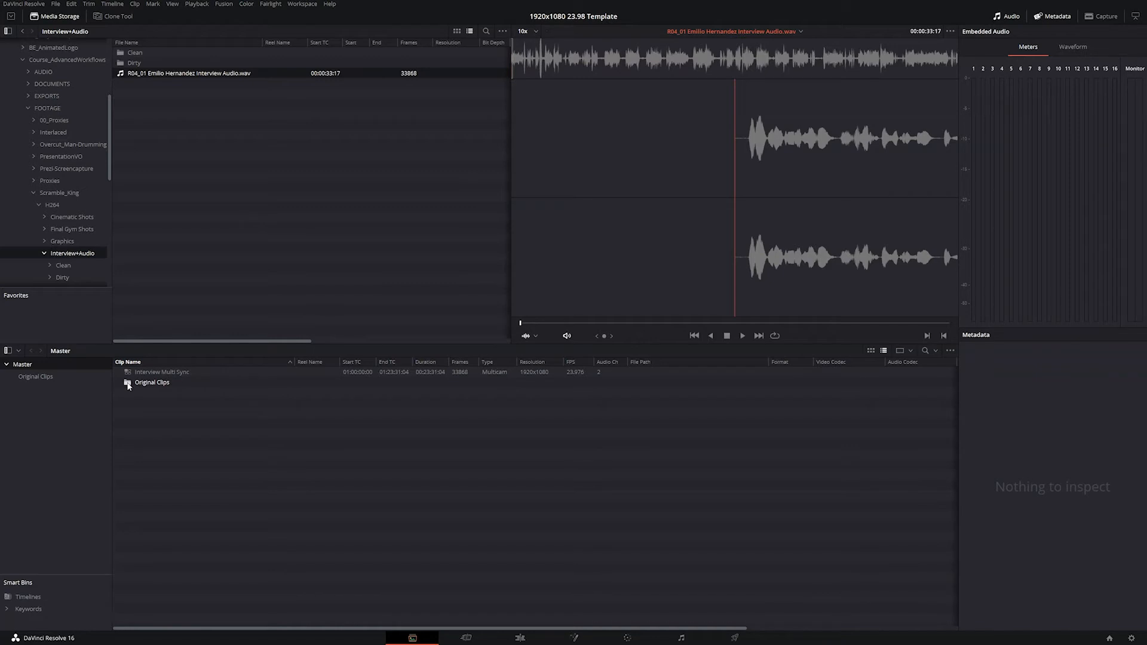
- Open the Interview Multi Sync clip in the timeline, fit its full length, and check the alignment past the middle
{"action": "left_click", "coordinate": [156, 373]}
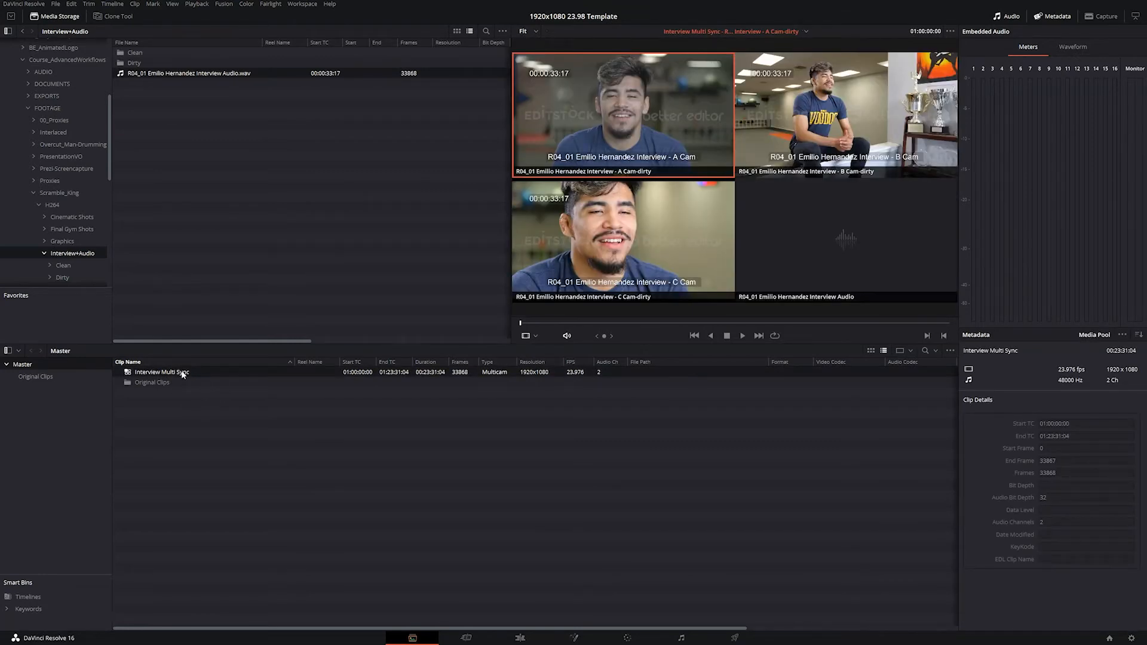
{"action": "right_click", "coordinate": [183, 374]}
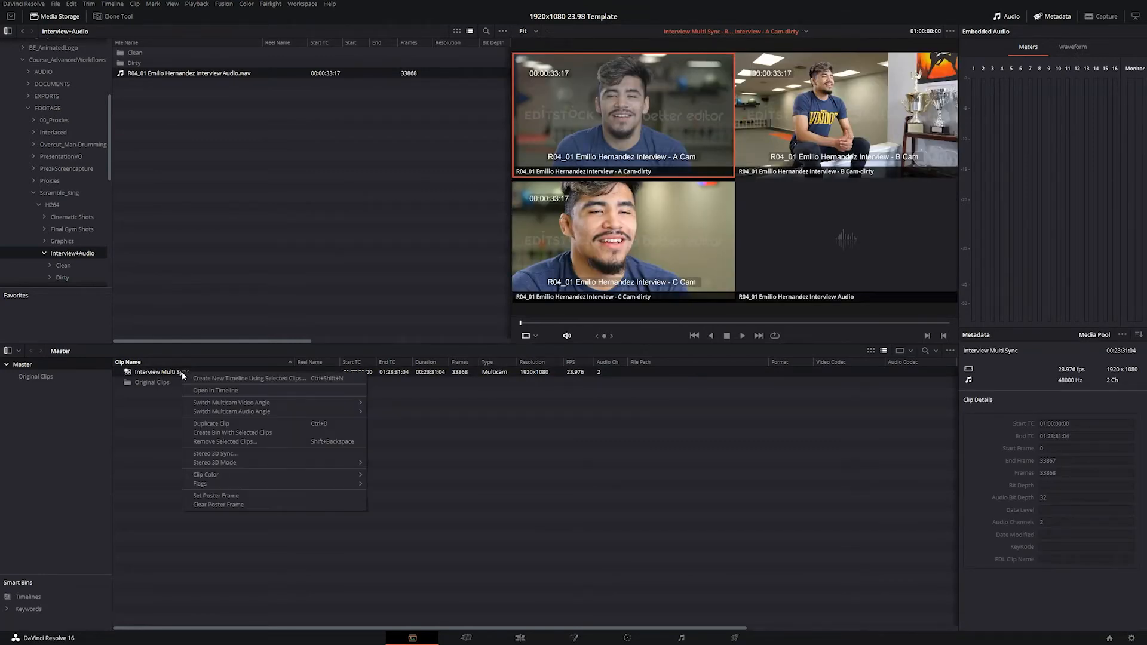
{"action": "left_click", "coordinate": [243, 391]}
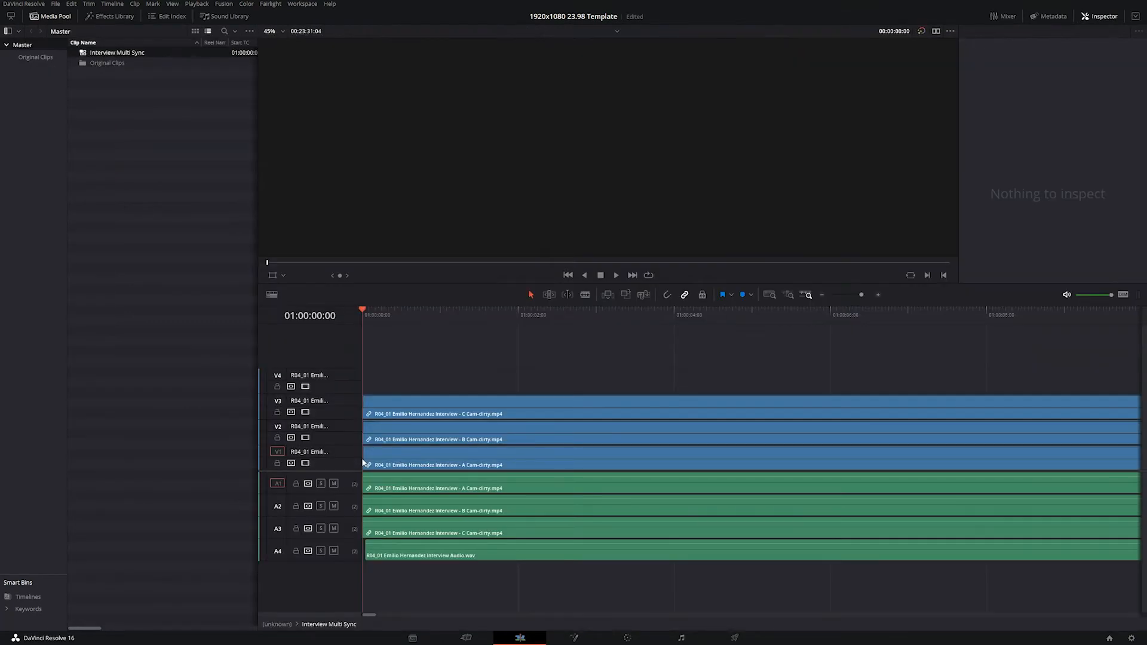
{"action": "key", "text": "shift+z"}
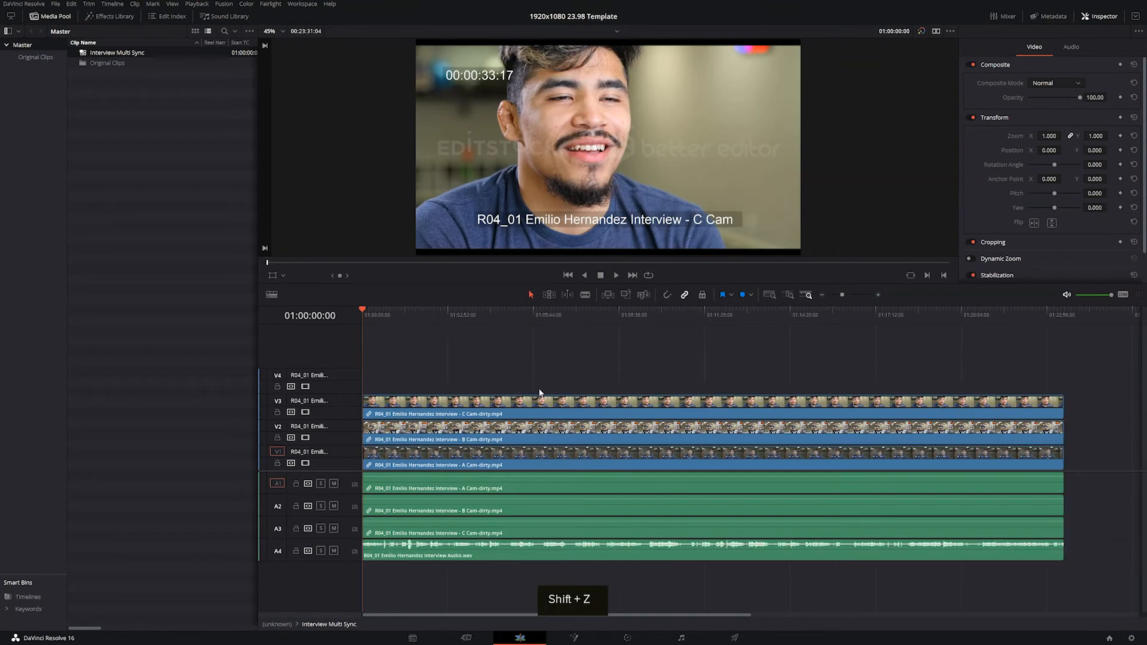
{"action": "left_click", "coordinate": [850, 313]}
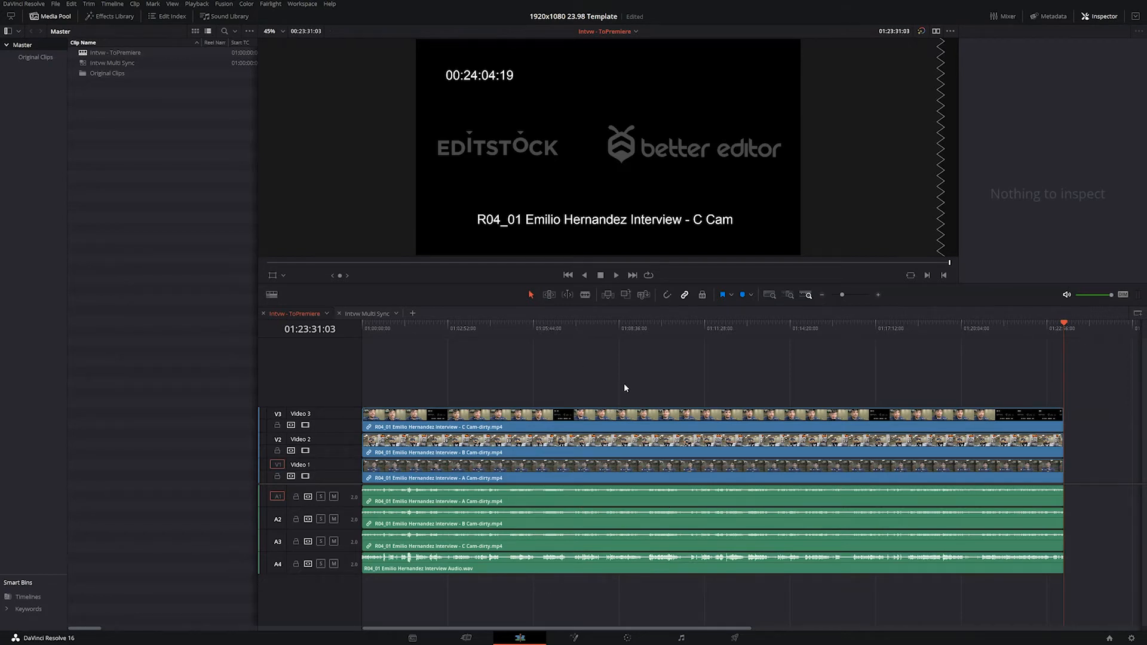
- Export the Intvw - ToPremiere timeline as an FCP 7 XML V5 file to the 00_EXPORTS folder, replacing the existing file
{"action": "right_click", "coordinate": [129, 55]}
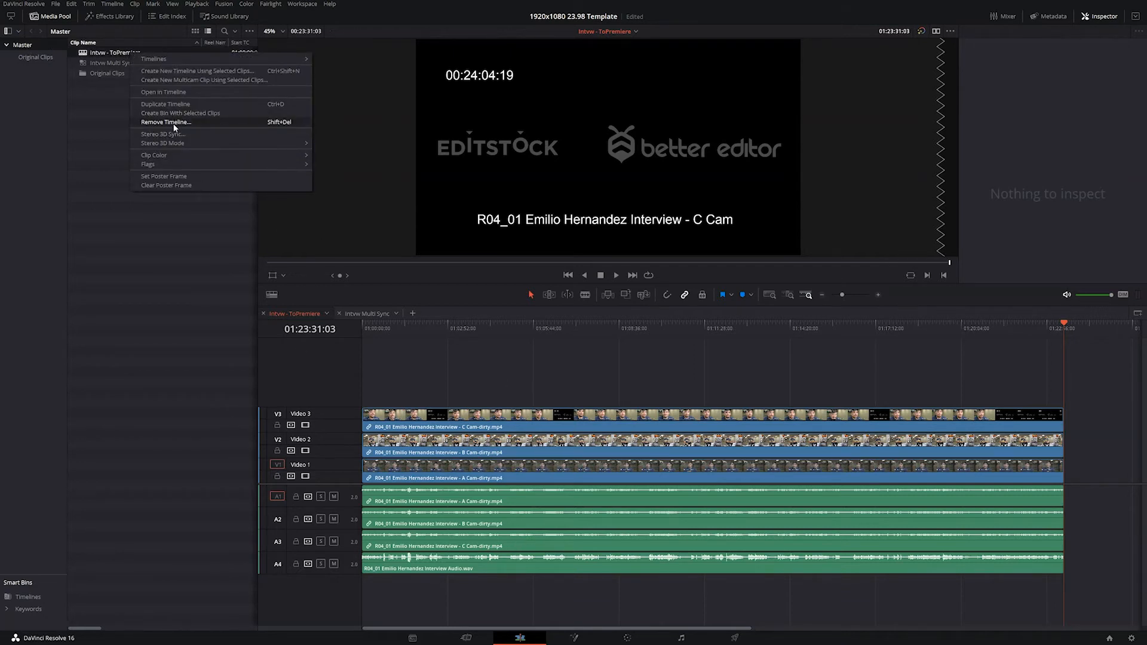
{"action": "right_click", "coordinate": [114, 54]}
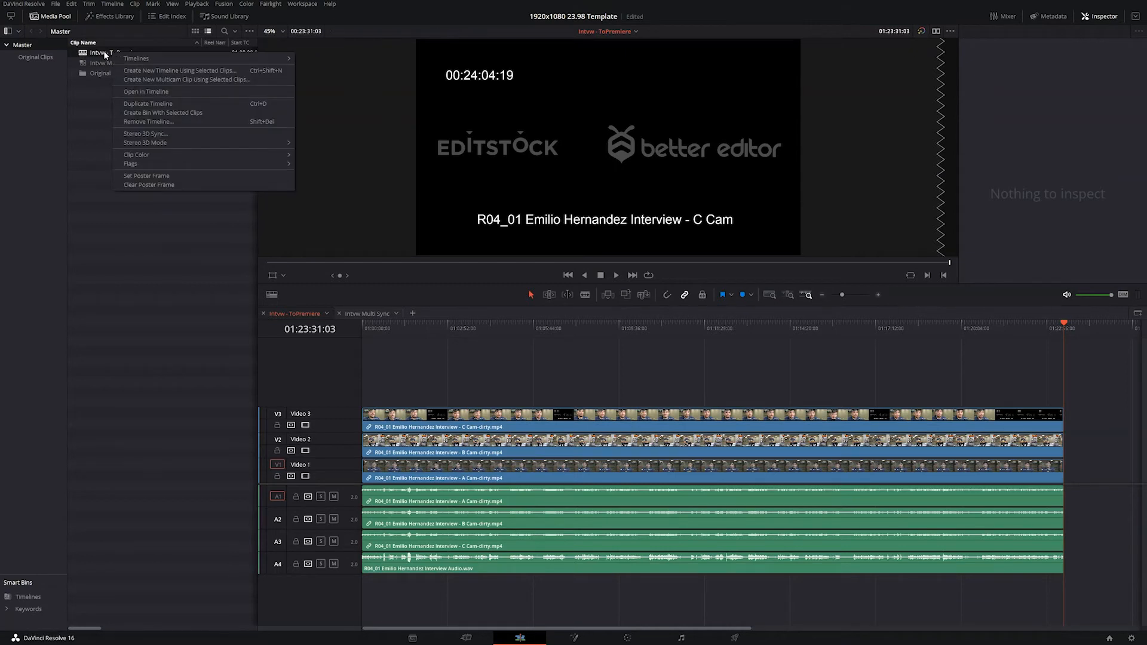
{"action": "mouse_move", "coordinate": [140, 59]}
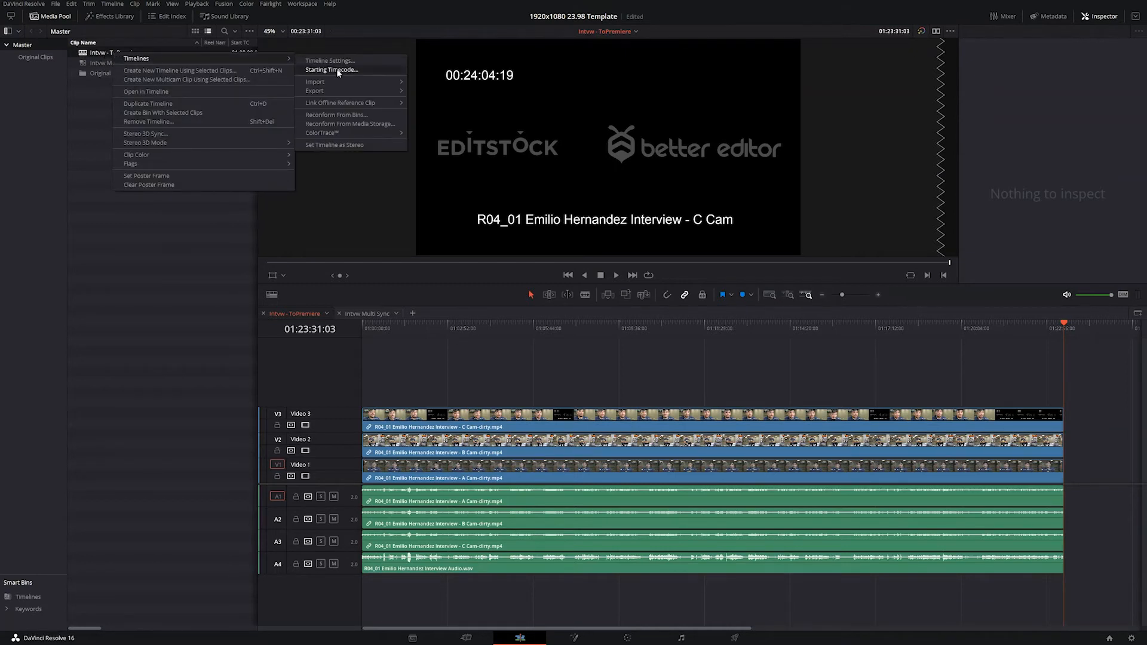
{"action": "mouse_move", "coordinate": [321, 91]}
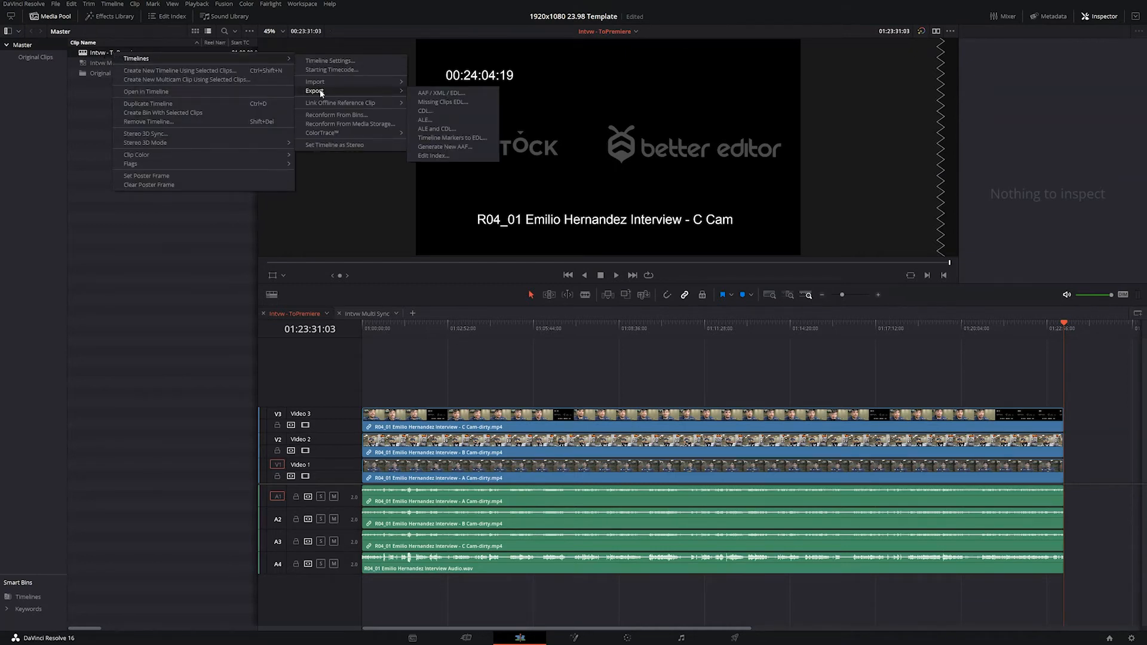
{"action": "left_click", "coordinate": [472, 93]}
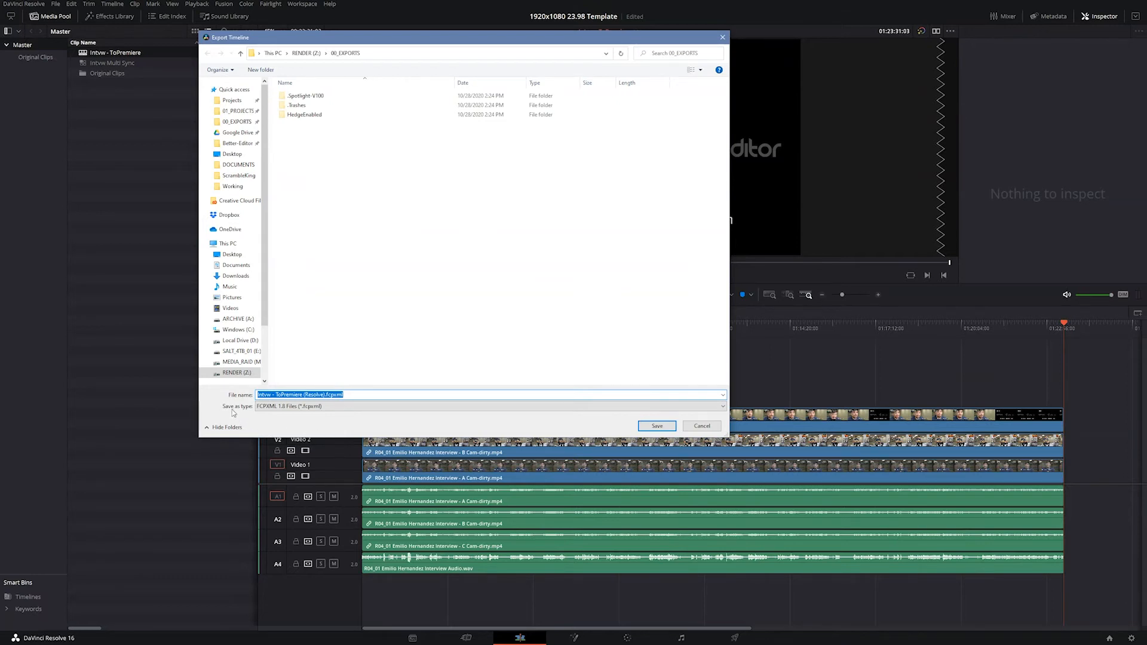
{"action": "left_click", "coordinate": [341, 408]}
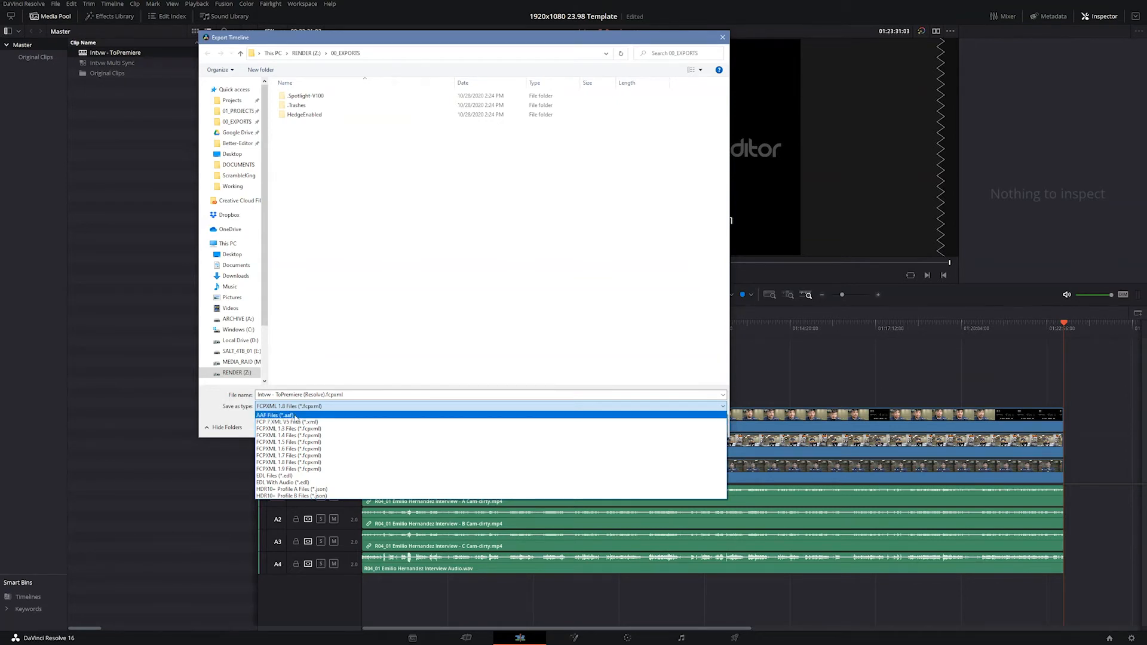
{"action": "left_click", "coordinate": [329, 423]}
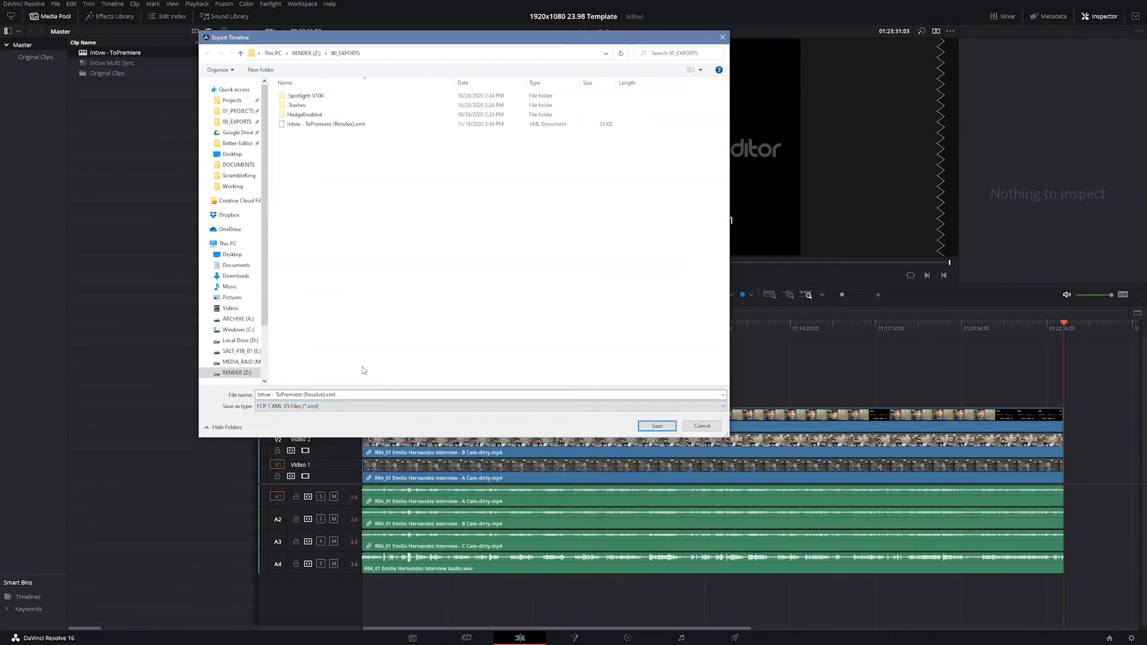
{"action": "left_click", "coordinate": [657, 426]}
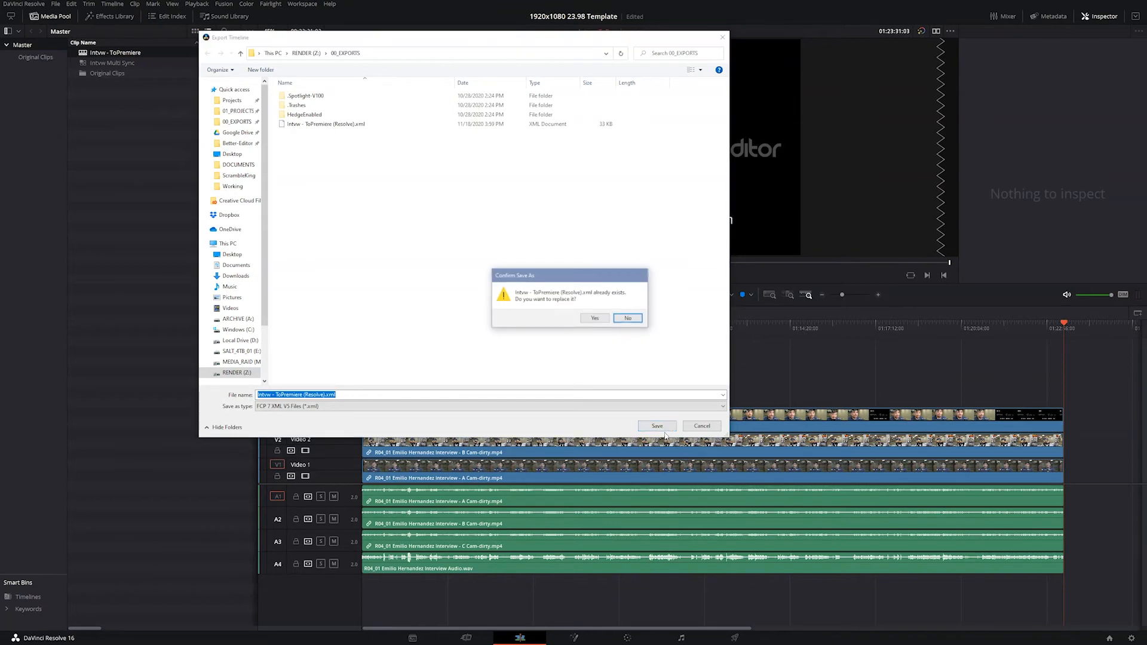
{"action": "left_click", "coordinate": [600, 322]}
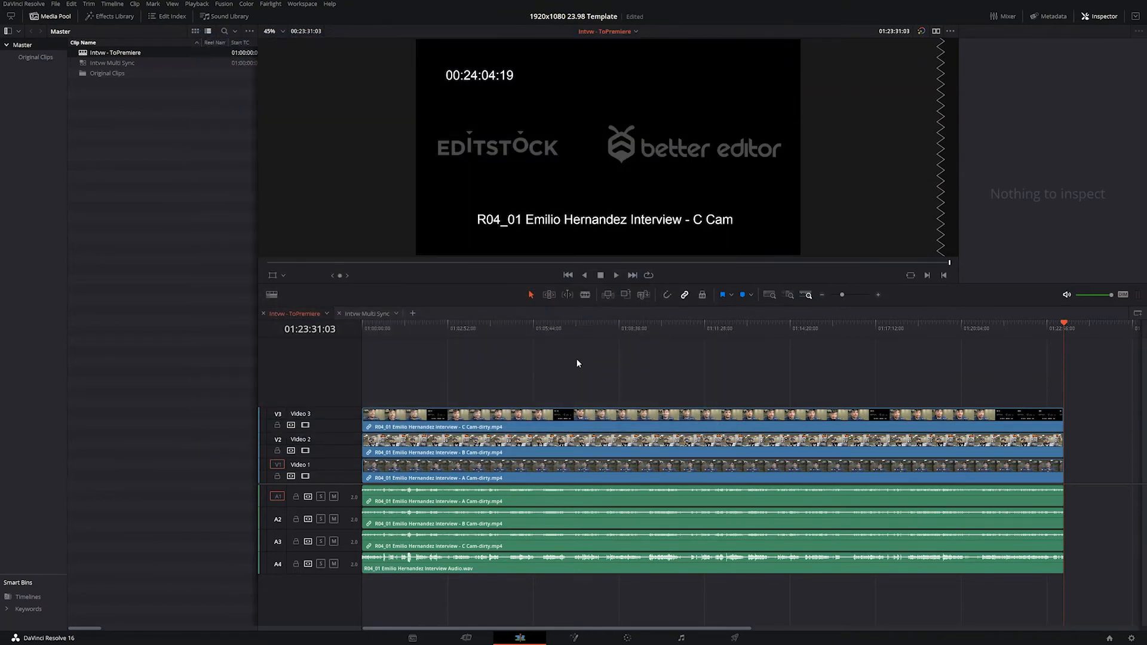
- Switch to Premiere Pro and import Intvw - ToPremiere (Resolve).xml from the 00_EXPORTS folder
{"action": "key", "text": "alt+Tab"}
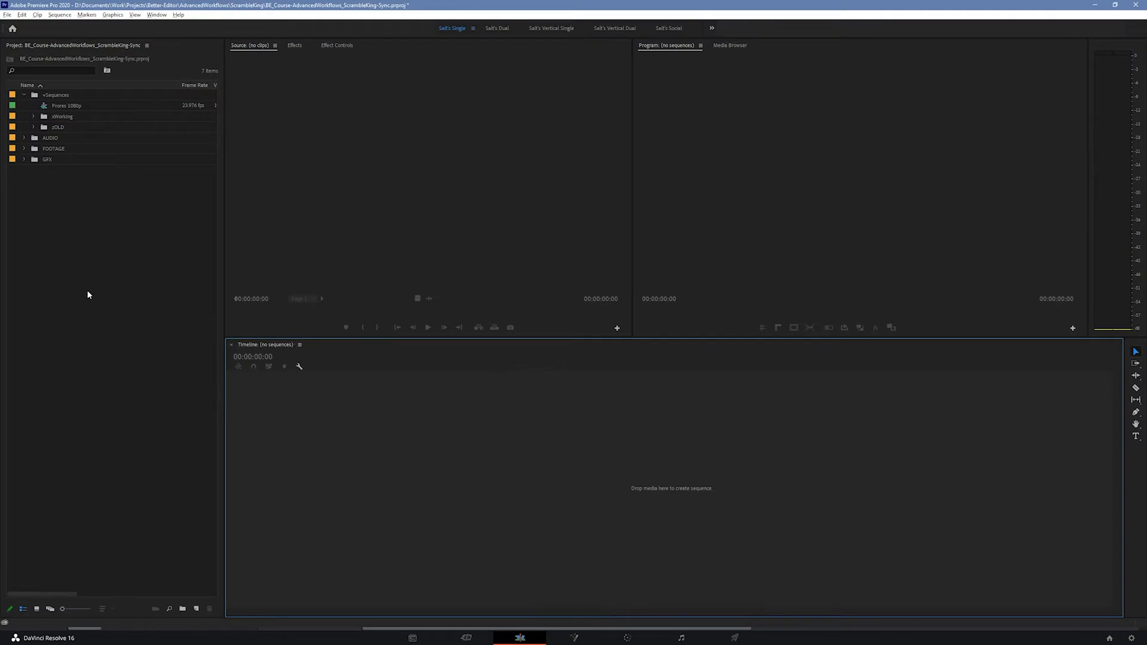
{"action": "right_click", "coordinate": [69, 242]}
{"action": "left_click", "coordinate": [110, 311]}
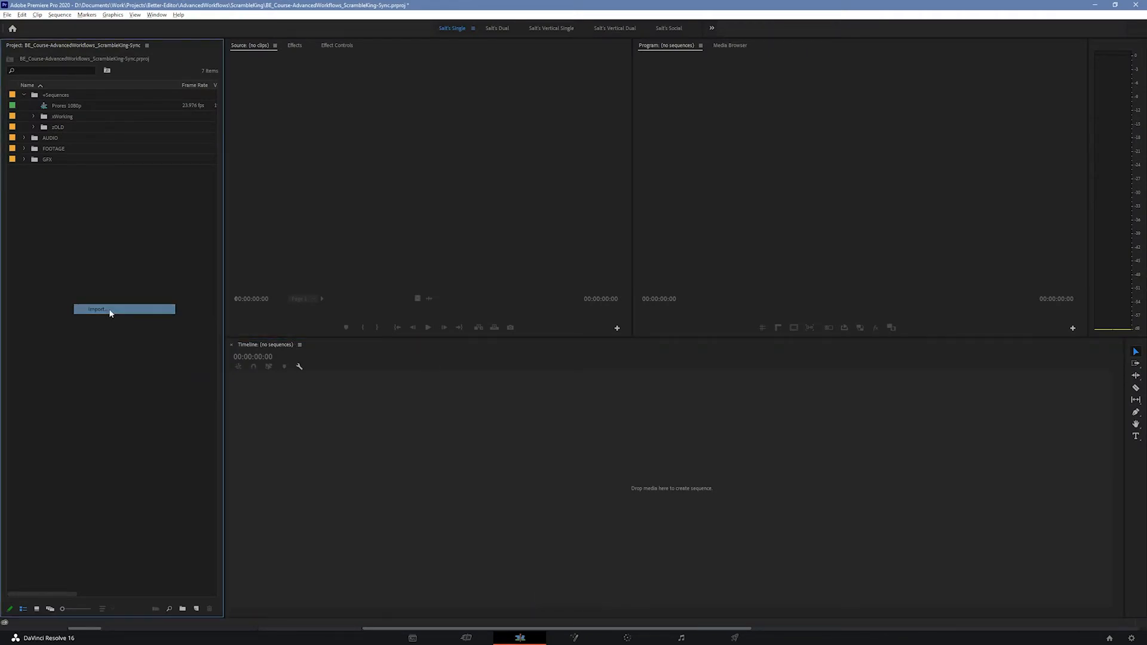
{"action": "left_click", "coordinate": [423, 136]}
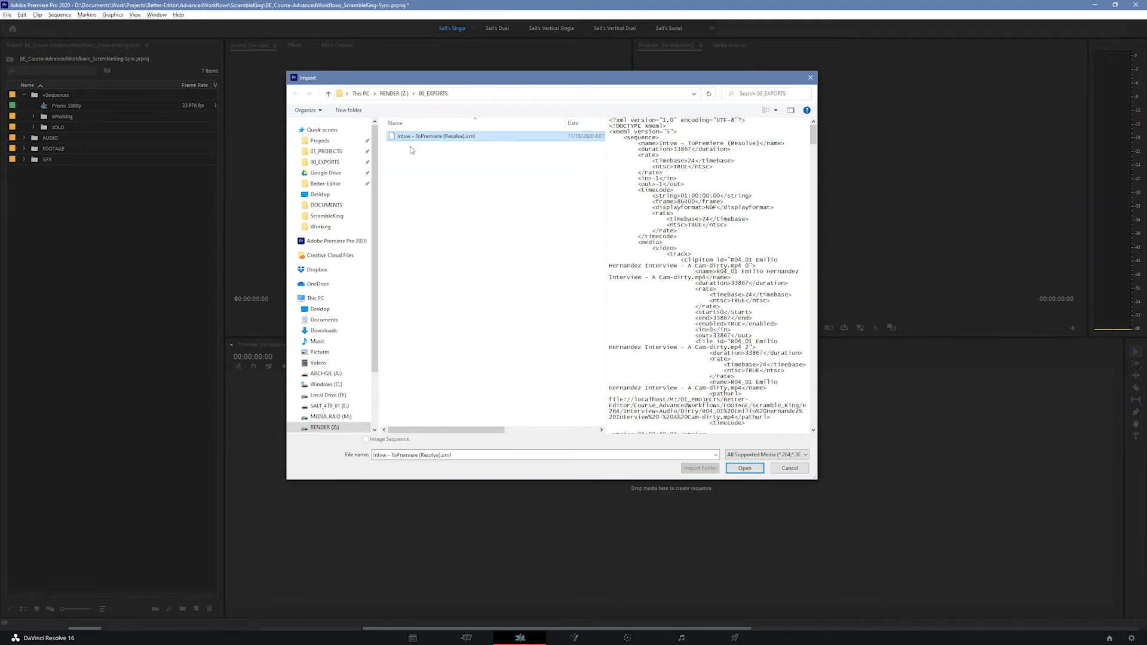
{"action": "left_click", "coordinate": [745, 468]}
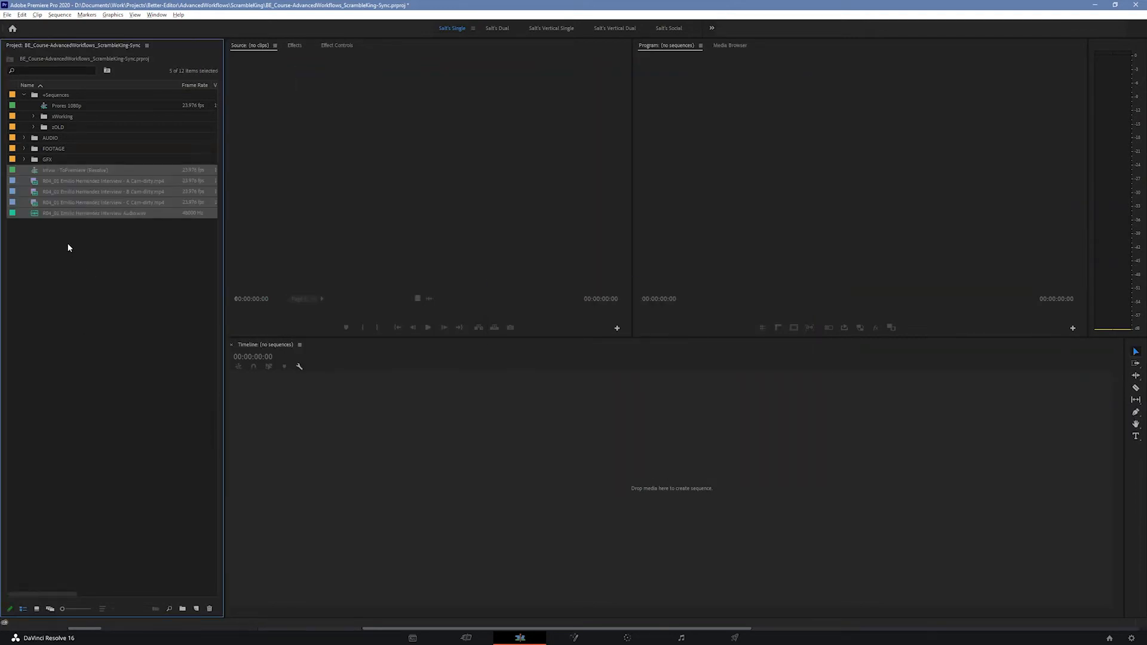
- Make the three imported dirty camera clips and the interview WAV offline, keeping the media files on disk
{"action": "left_click", "coordinate": [85, 231]}
{"action": "left_click_drag", "start_coordinate": [56, 233], "coordinate": [97, 180]}
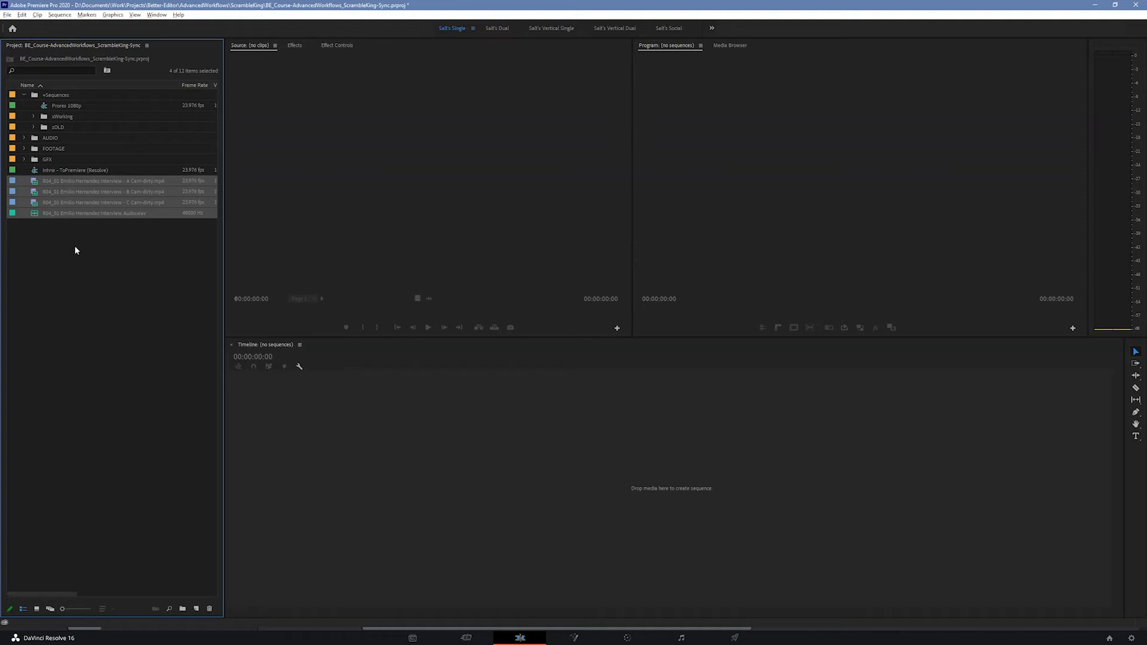
{"action": "right_click", "coordinate": [93, 208]}
{"action": "left_click", "coordinate": [146, 400]}
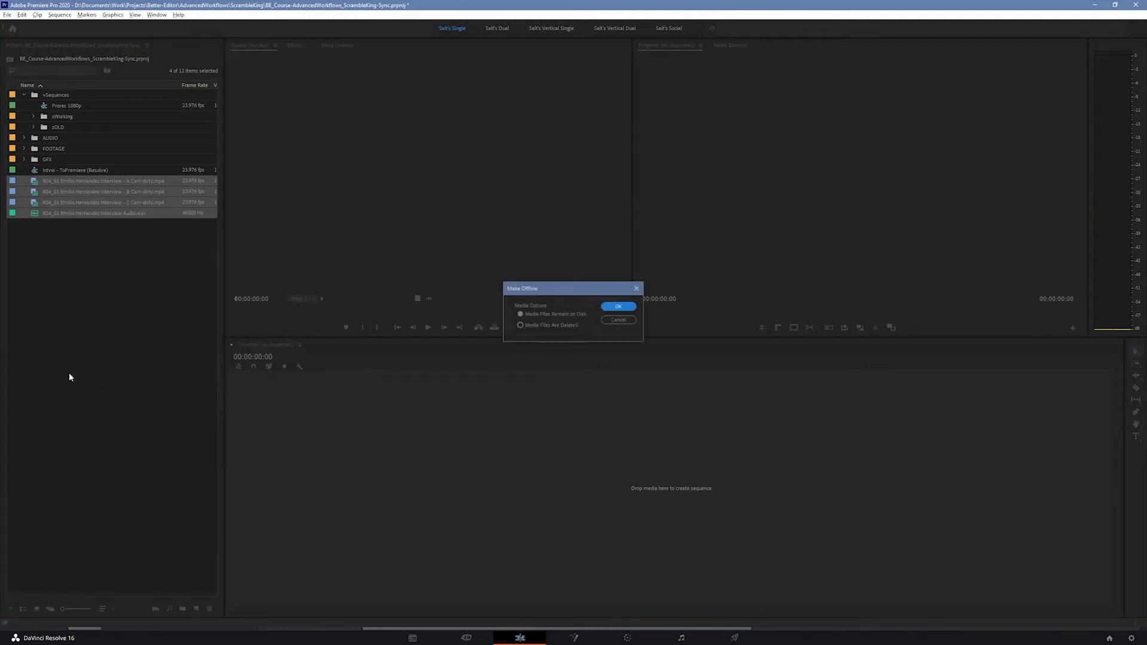
{"action": "left_click", "coordinate": [615, 307]}
{"action": "left_click", "coordinate": [144, 370]}
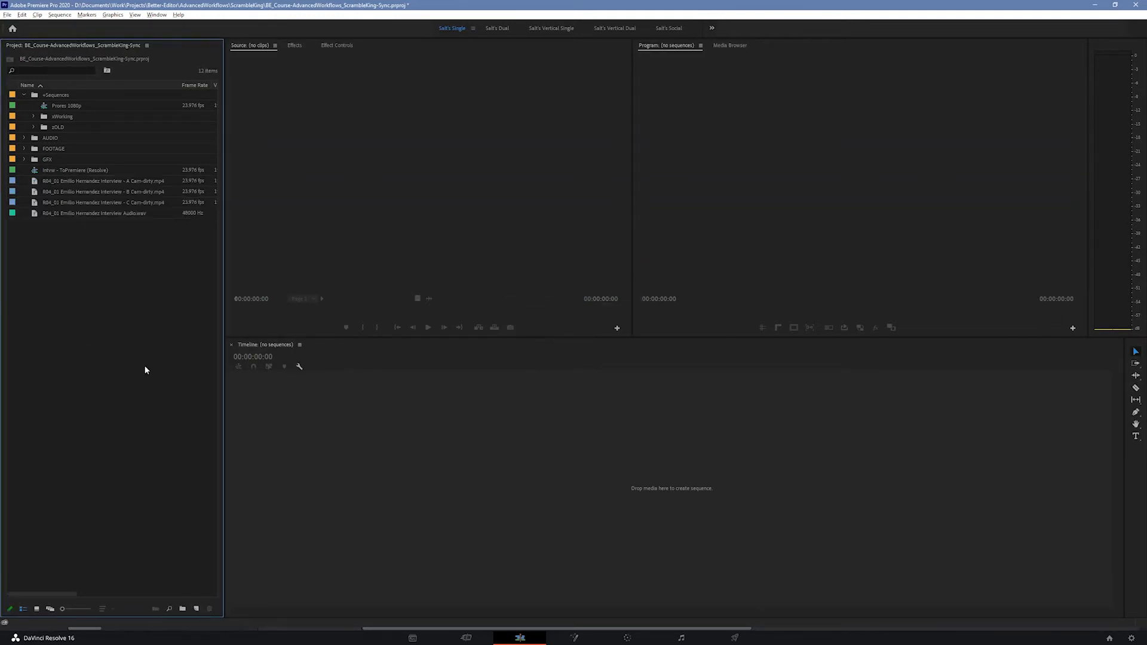
- Open the Intvw - ToPremiere (Resolve) sequence and relink the four offline clips, locating the A Cam-dirty file in the Dirty folder
{"action": "double_click", "coordinate": [37, 171]}
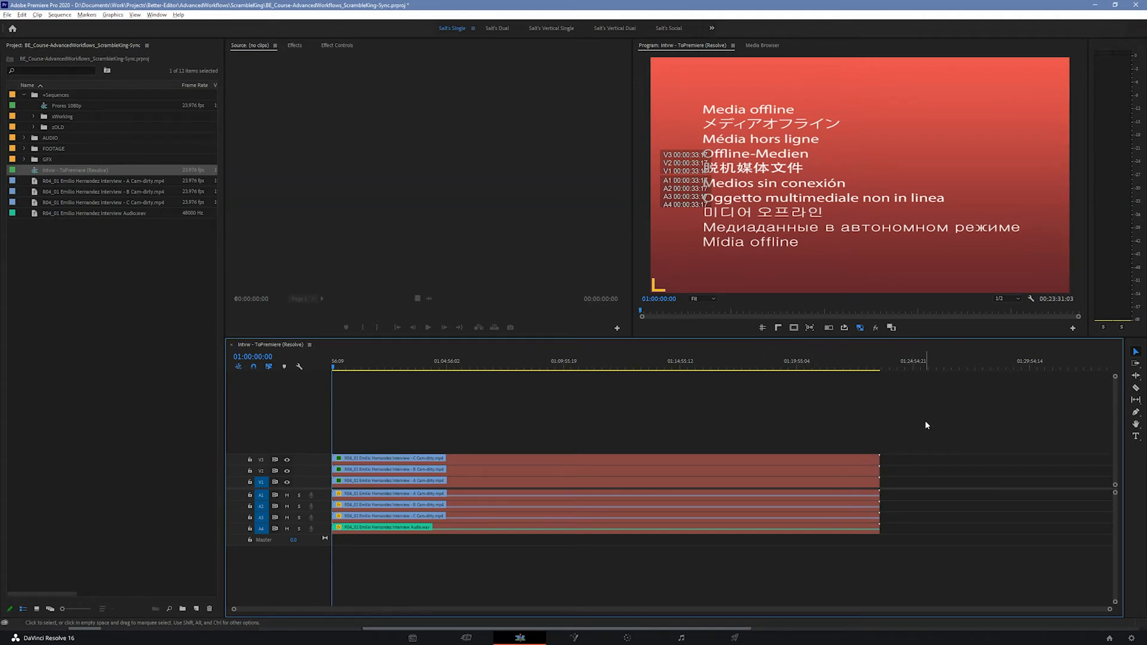
{"action": "left_click_drag", "start_coordinate": [48, 237], "coordinate": [81, 182]}
{"action": "right_click", "coordinate": [82, 190]}
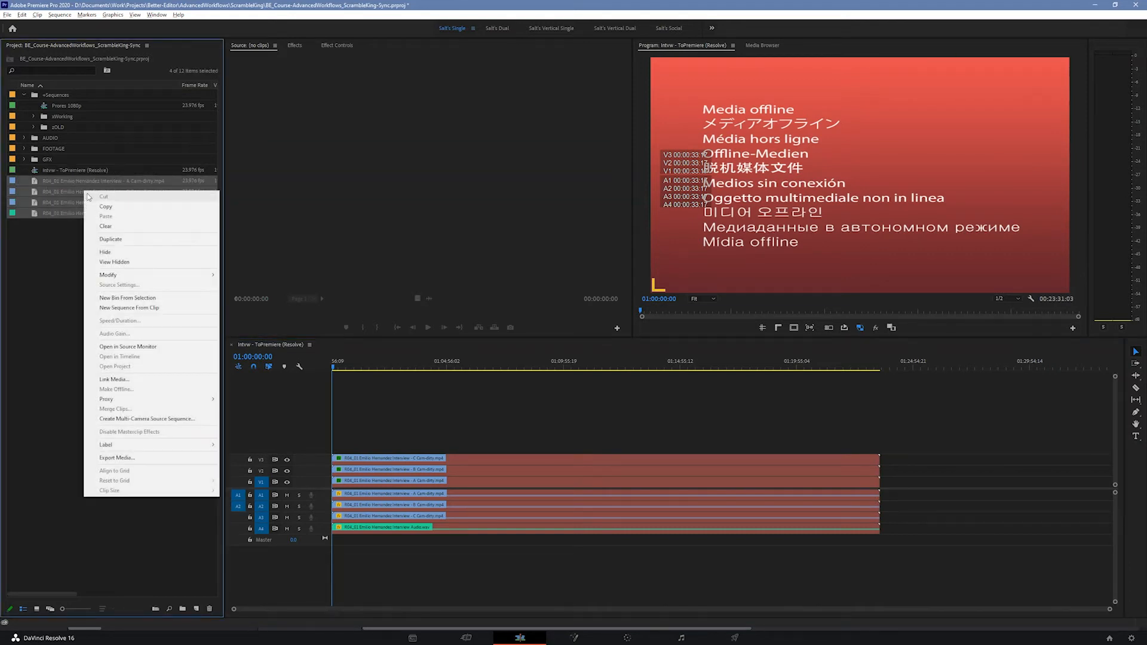
{"action": "left_click", "coordinate": [114, 379]}
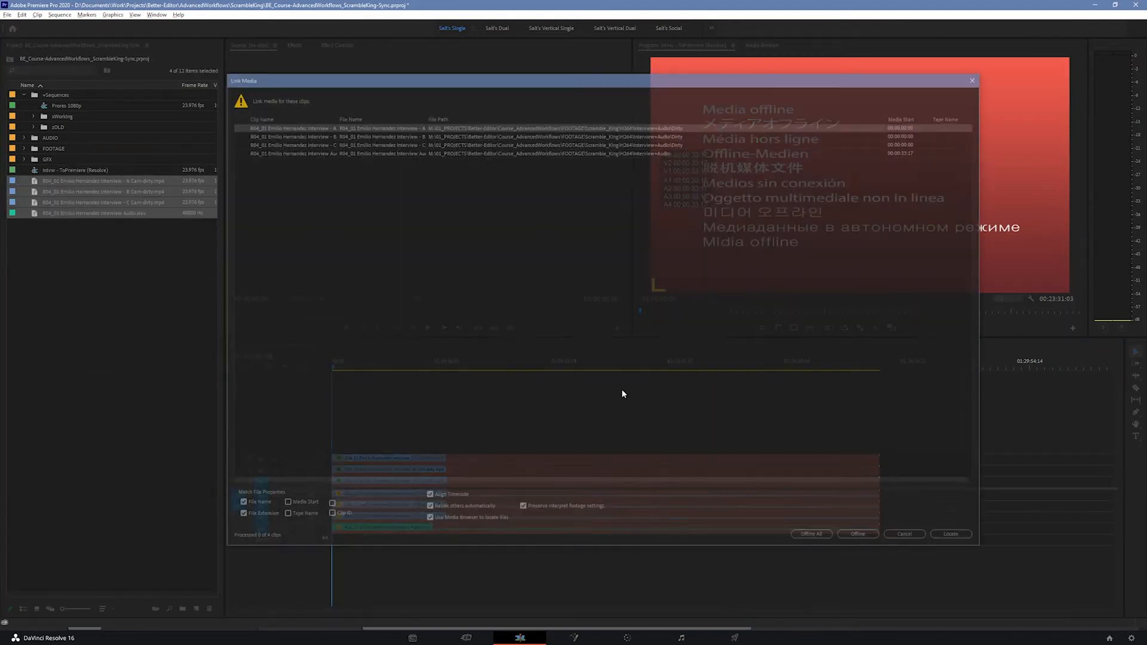
{"action": "left_click", "coordinate": [957, 535]}
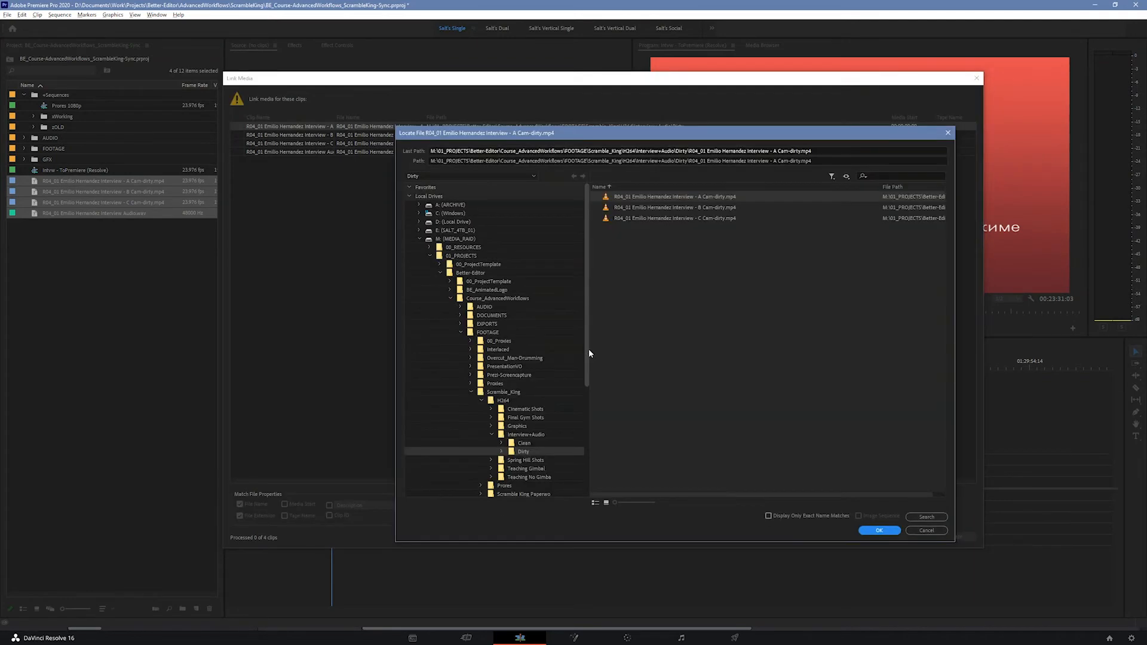
{"action": "left_click", "coordinate": [632, 196]}
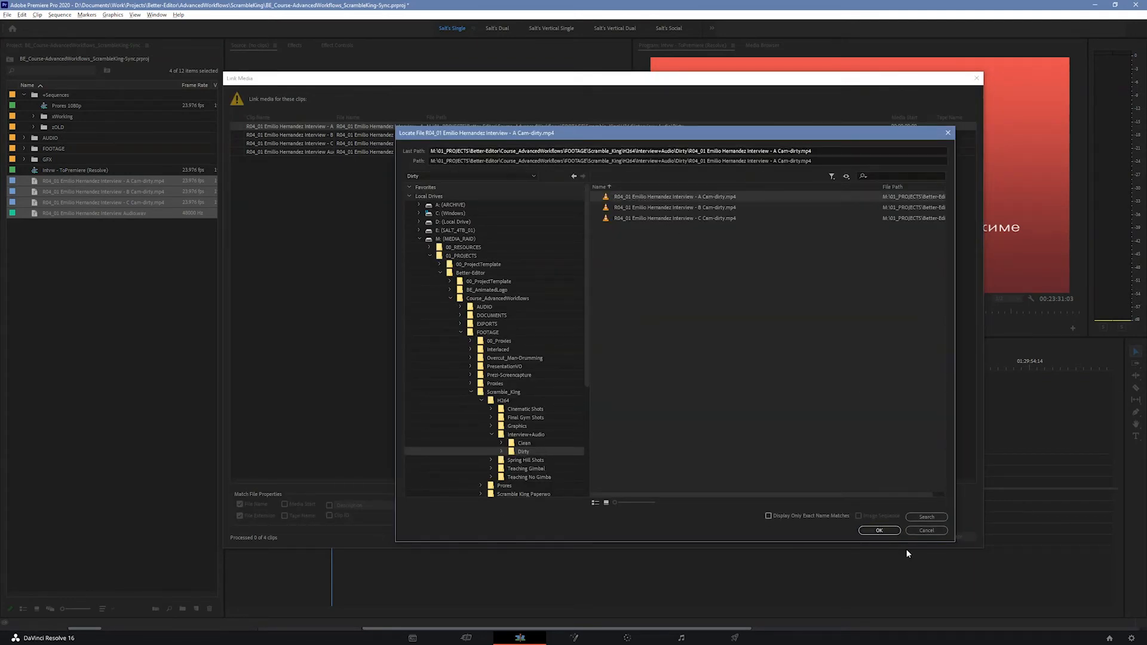
{"action": "left_click", "coordinate": [879, 531]}
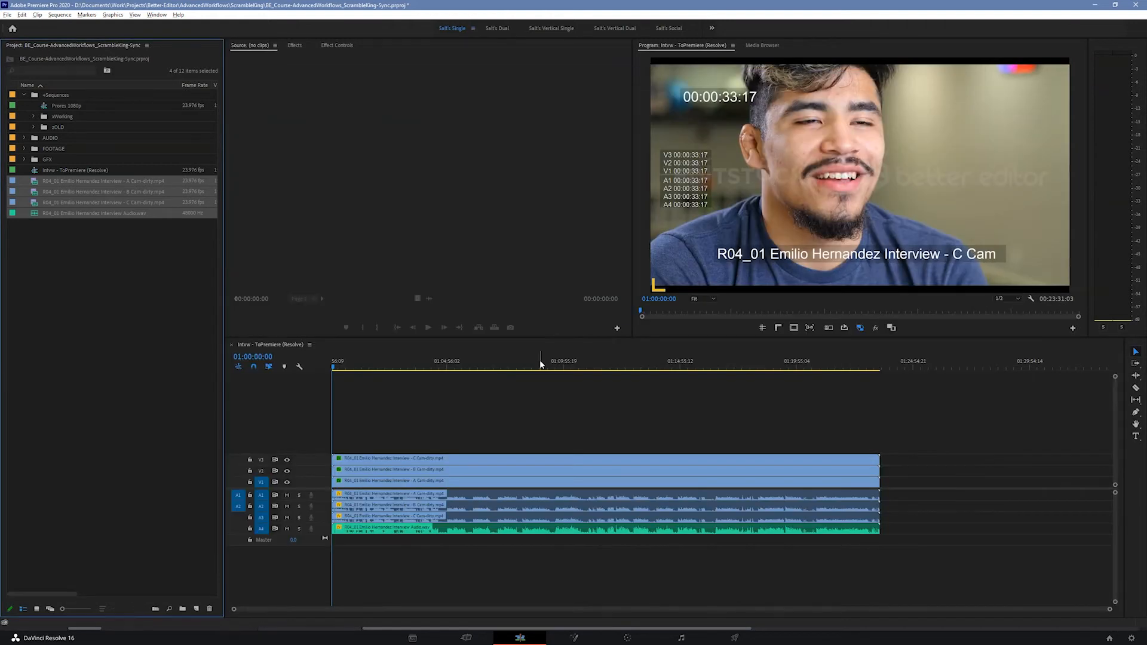
- Scrub through the relinked Intvw - ToPremiere (Resolve) sequence to check the synced cameras
{"action": "left_click", "coordinate": [473, 410]}
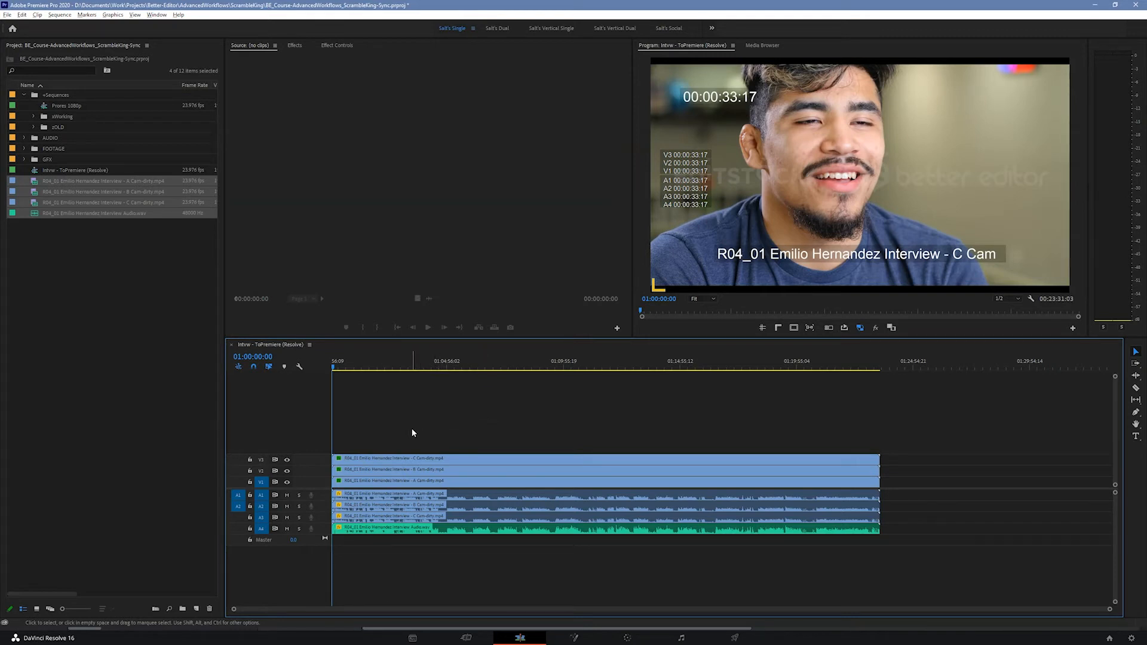
{"action": "left_click_drag", "start_coordinate": [429, 361], "coordinate": [489, 365]}
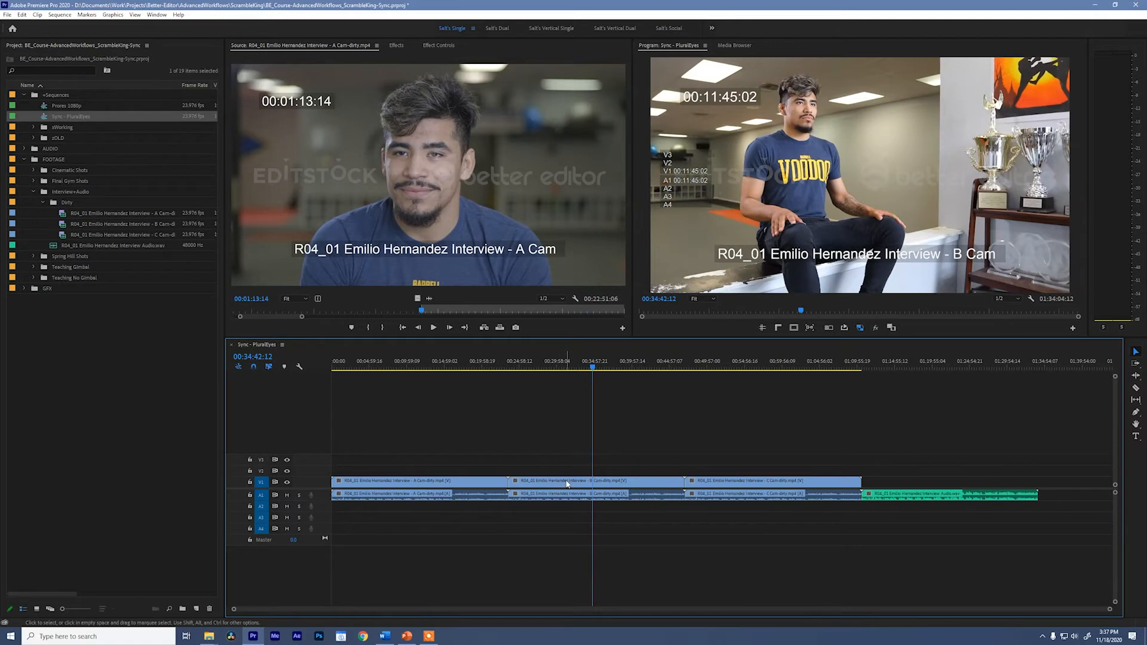
- In the Sync - PluralEyes sequence, stagger the clips: B Cam to V2/A2, C Cam to V3/A3, and the interview WAV to A4
{"action": "left_click_drag", "start_coordinate": [568, 483], "coordinate": [557, 509]}
{"action": "left_click_drag", "start_coordinate": [745, 481], "coordinate": [748, 518]}
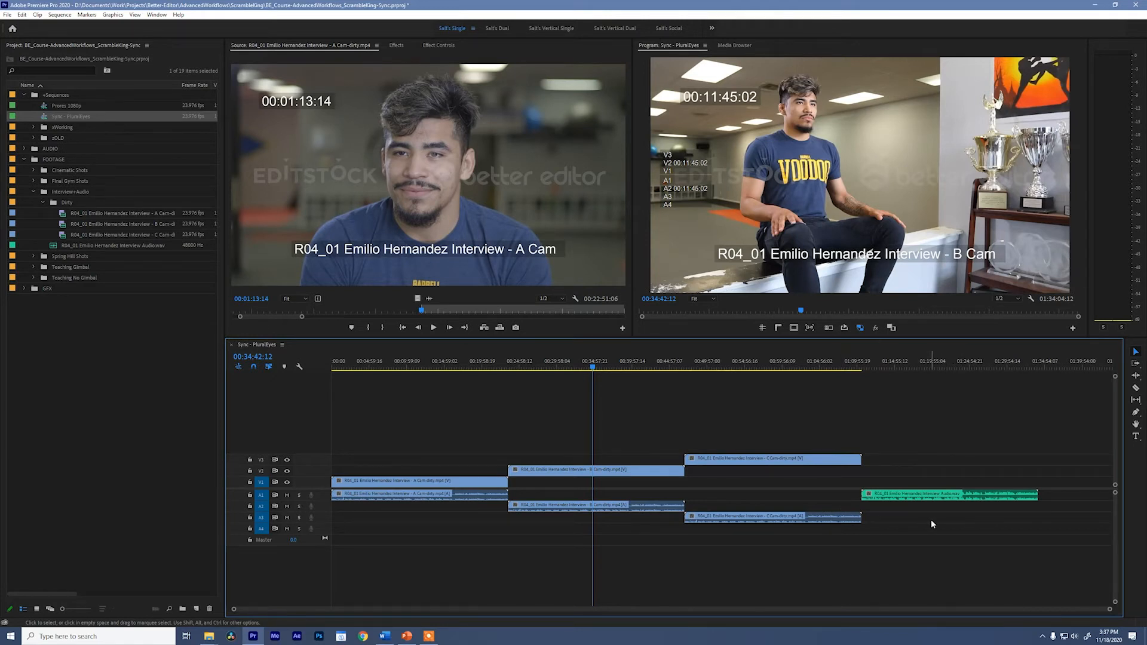
{"action": "left_click_drag", "start_coordinate": [919, 495], "coordinate": [922, 529]}
{"action": "left_click", "coordinate": [958, 431]}
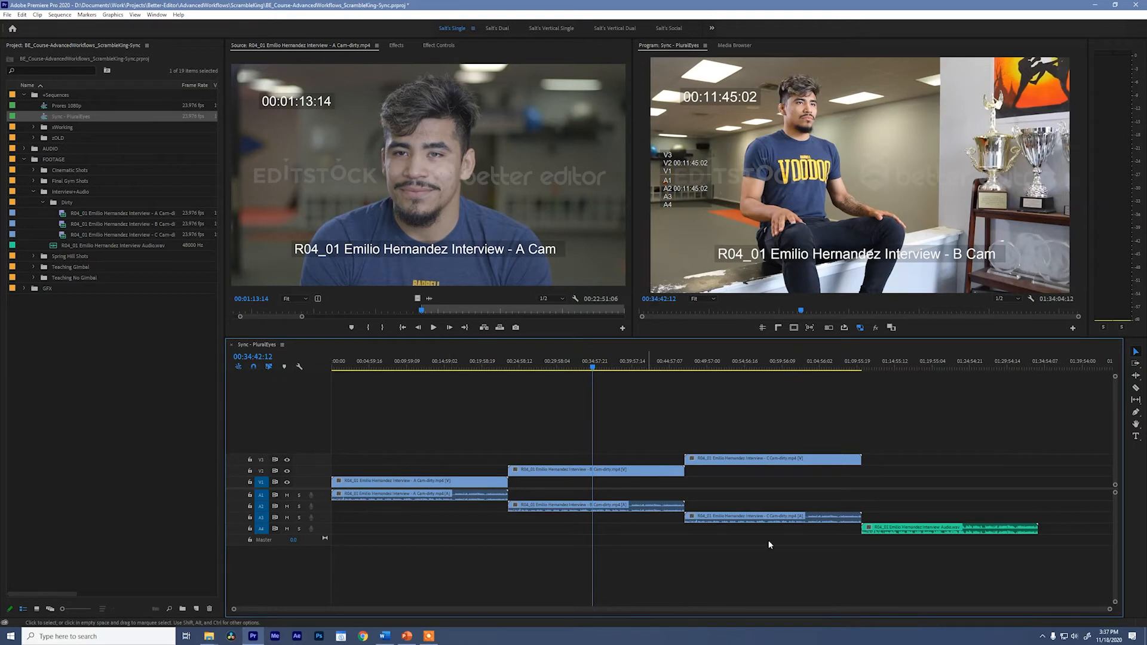
- Sync the staggered clips with the PluralEyes 4 extension and check the synced sequence at about 00:12:27:18
{"action": "left_click", "coordinate": [156, 15]}
{"action": "mouse_move", "coordinate": [176, 49]}
{"action": "left_click", "coordinate": [299, 47]}
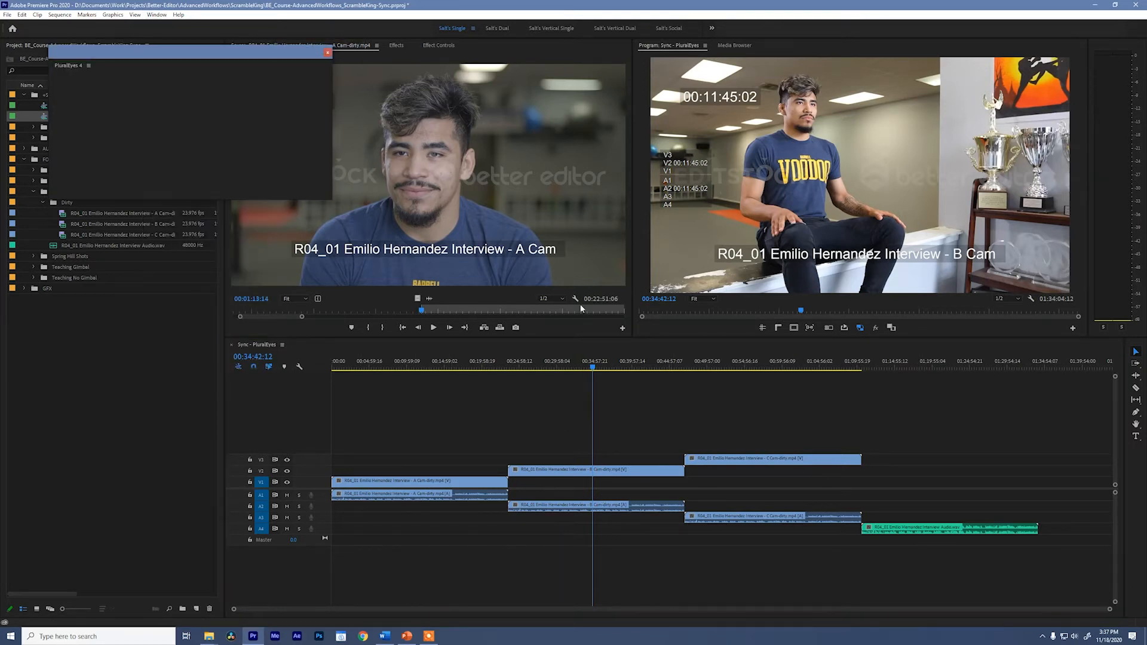
{"action": "left_click", "coordinate": [286, 90]}
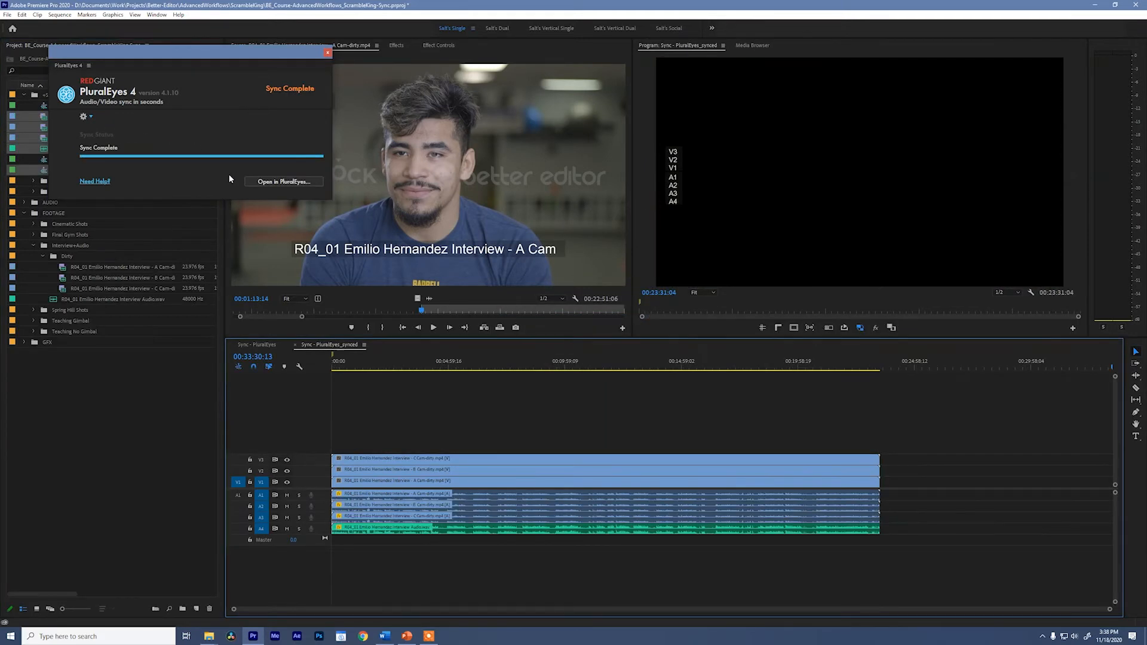
{"action": "left_click", "coordinate": [621, 363]}
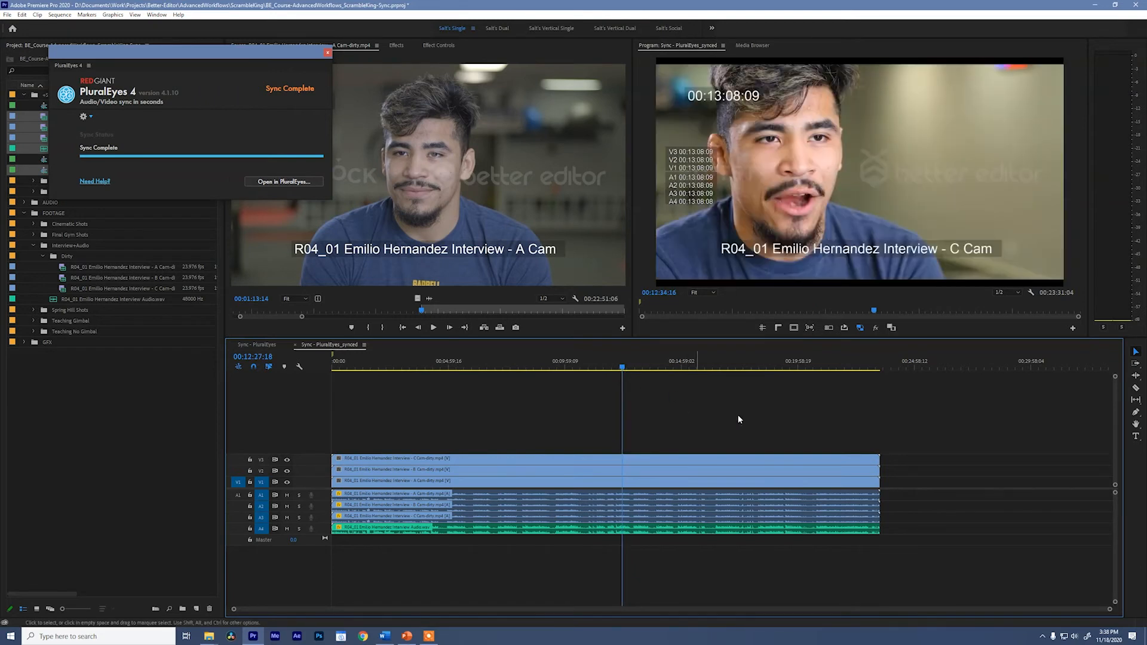
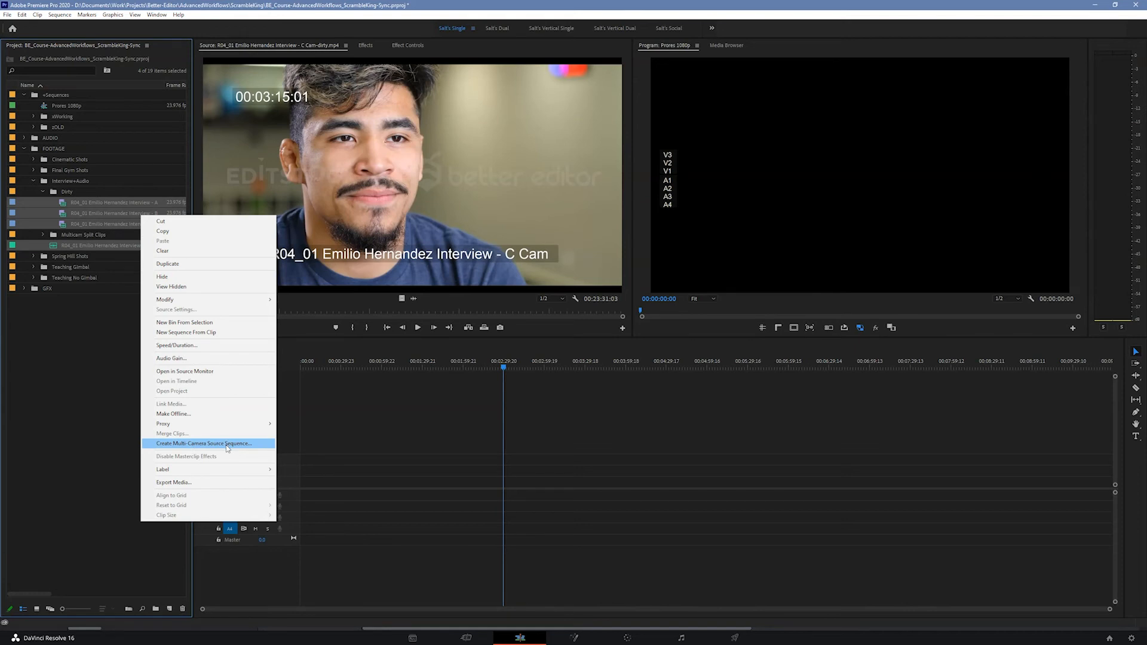
- Create a multi-camera source sequence from the selected clips, named with the interviewee's first name plus "Intvw Multi", synchronized by Sound Timecode
{"action": "left_click", "coordinate": [227, 445]}
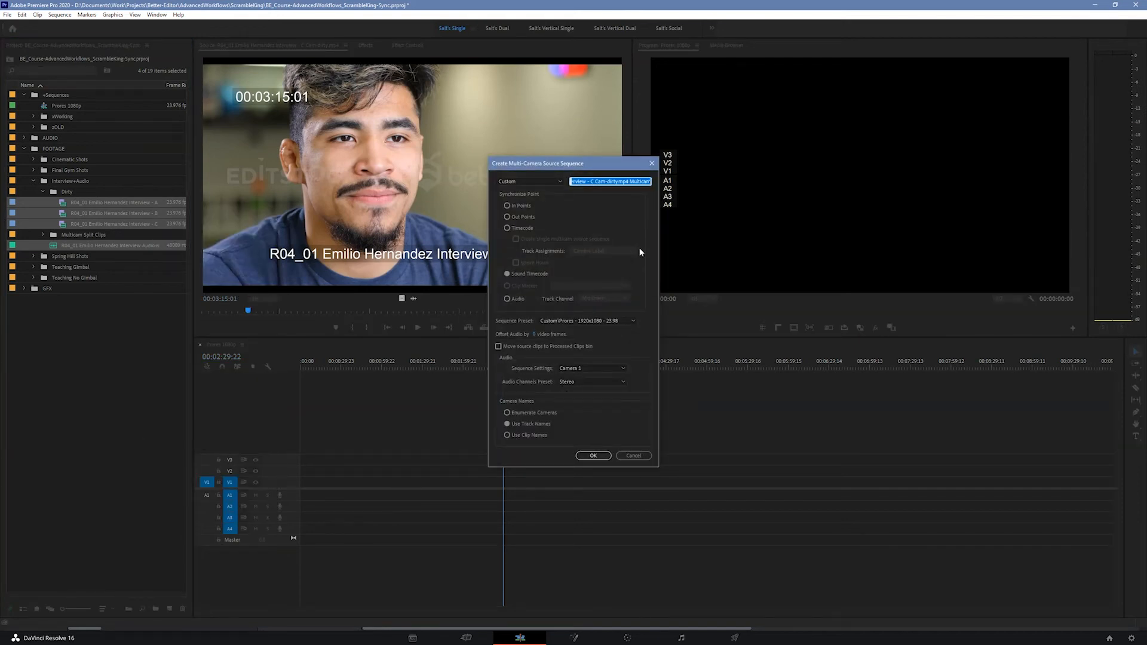
{"action": "type", "text": "Emilio "}
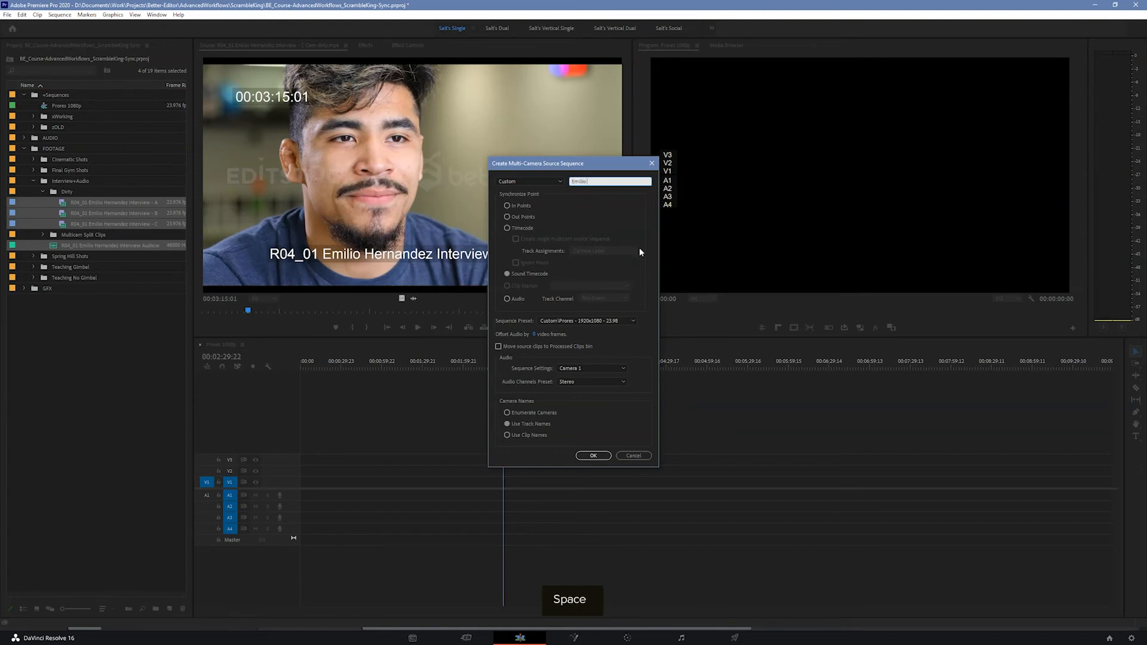
{"action": "type", "text": "Intvw Multi"}
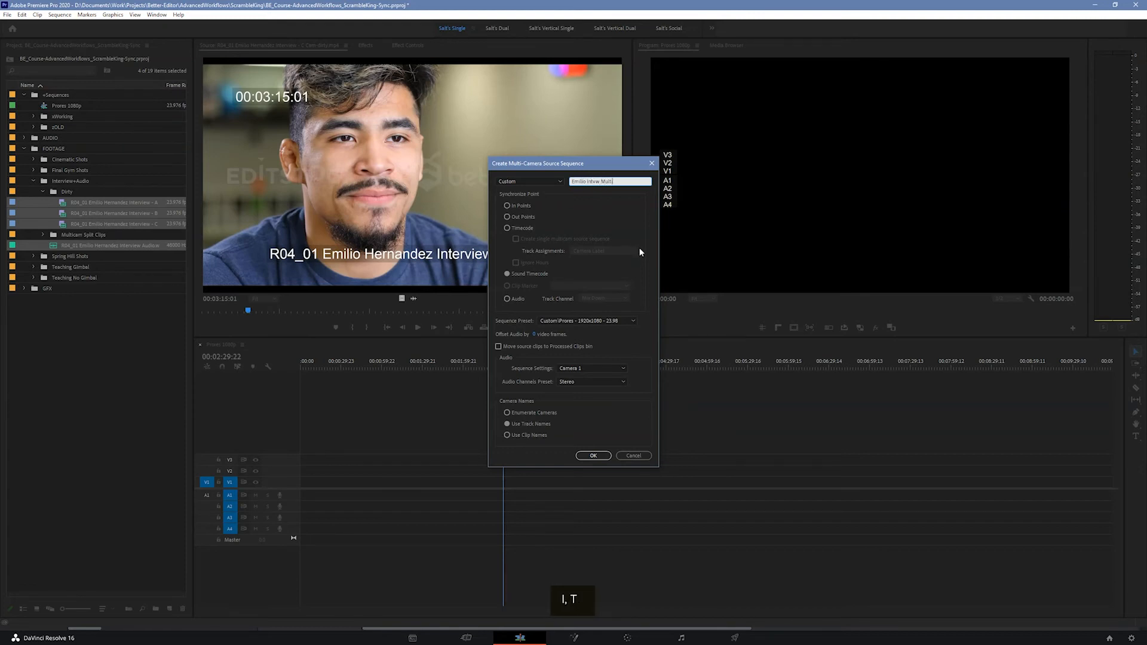
{"action": "left_click", "coordinate": [515, 274]}
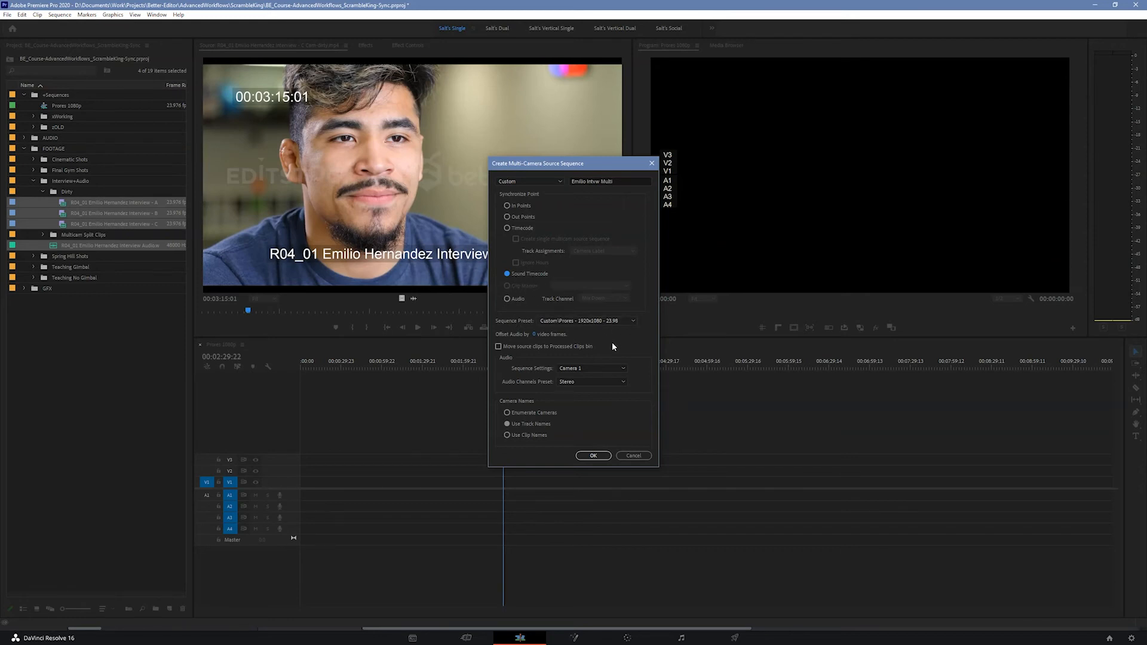
{"action": "left_click", "coordinate": [593, 455]}
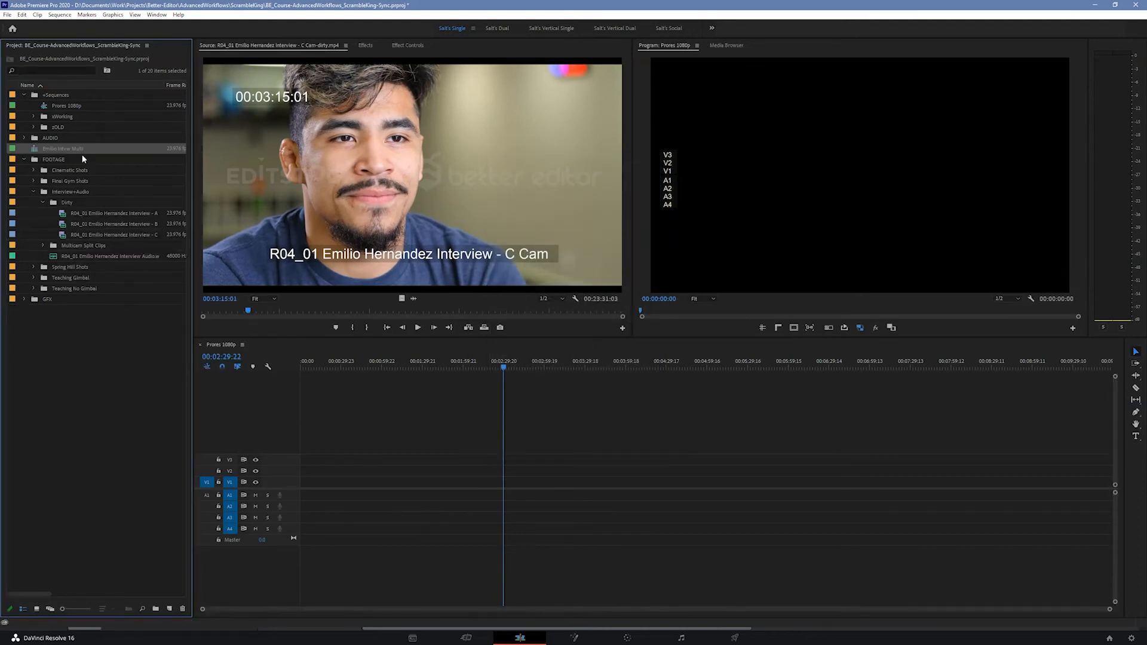
- Load the new multicam sequence in the Source Monitor and scrub to 00:08:14:03 to check its three angles
{"action": "double_click", "coordinate": [36, 153]}
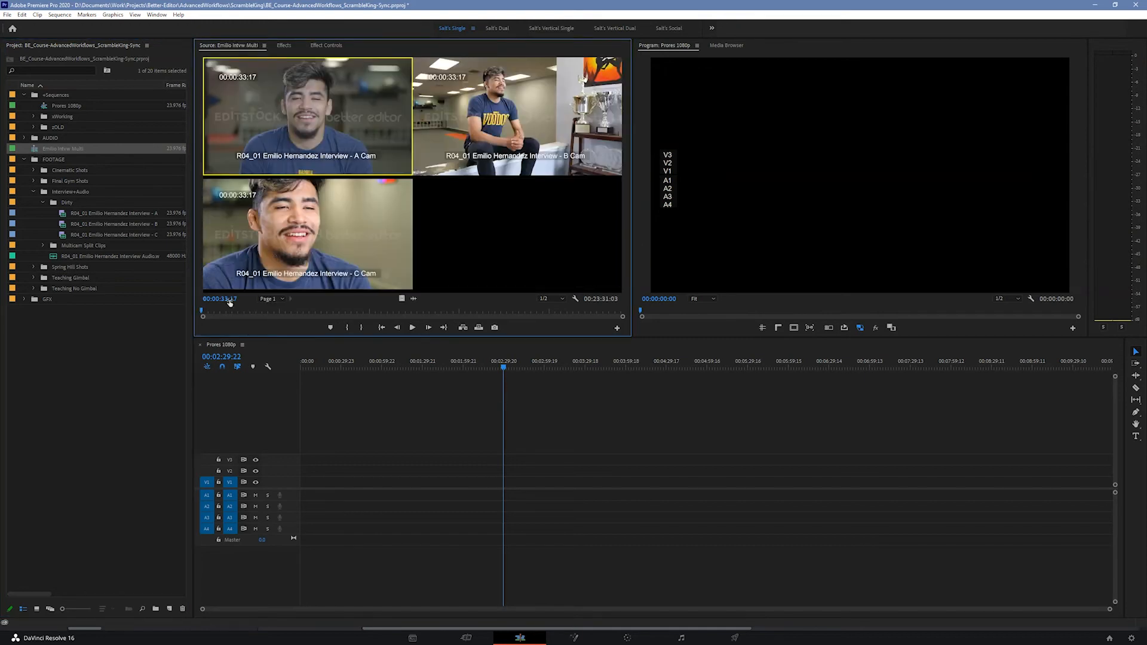
{"action": "left_click_drag", "start_coordinate": [225, 313], "coordinate": [339, 314]}
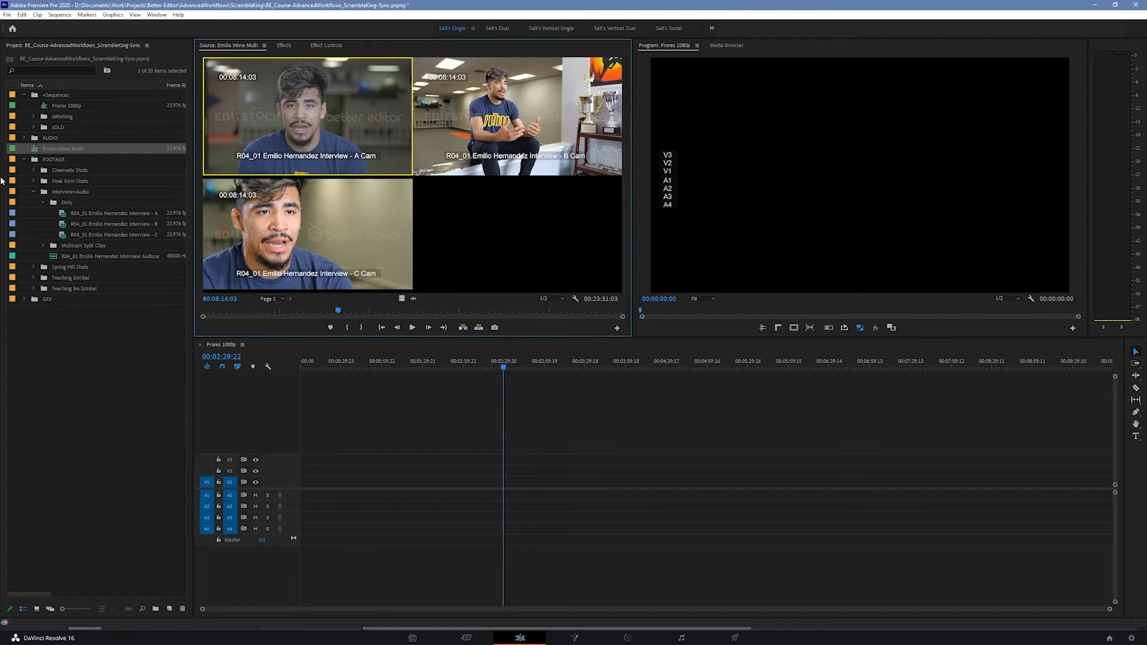
- Open the multicam sequence in the timeline, delete the camera audio on A2 to A4, and close it again
{"action": "right_click", "coordinate": [62, 149]}
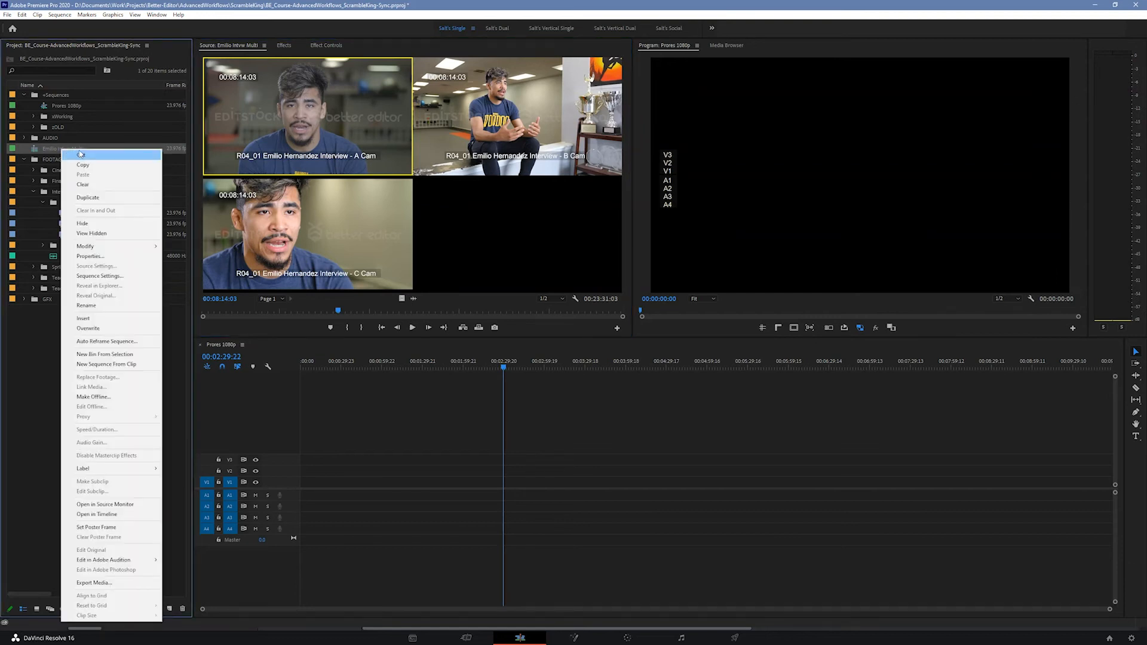
{"action": "left_click", "coordinate": [120, 515]}
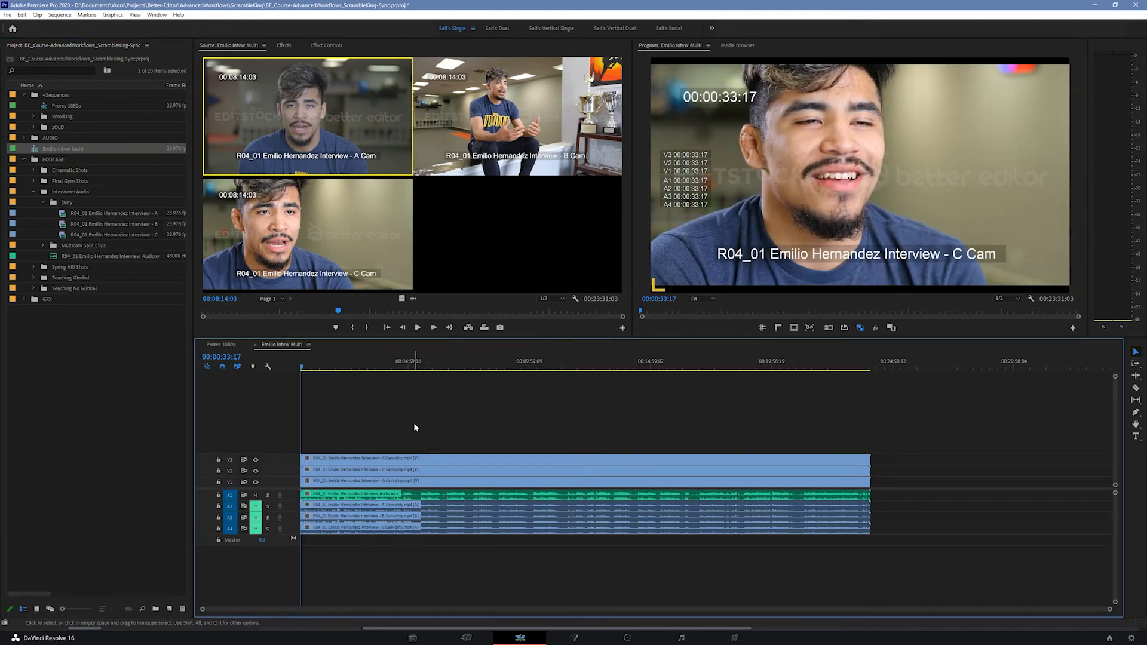
{"action": "key", "text": "shift+z"}
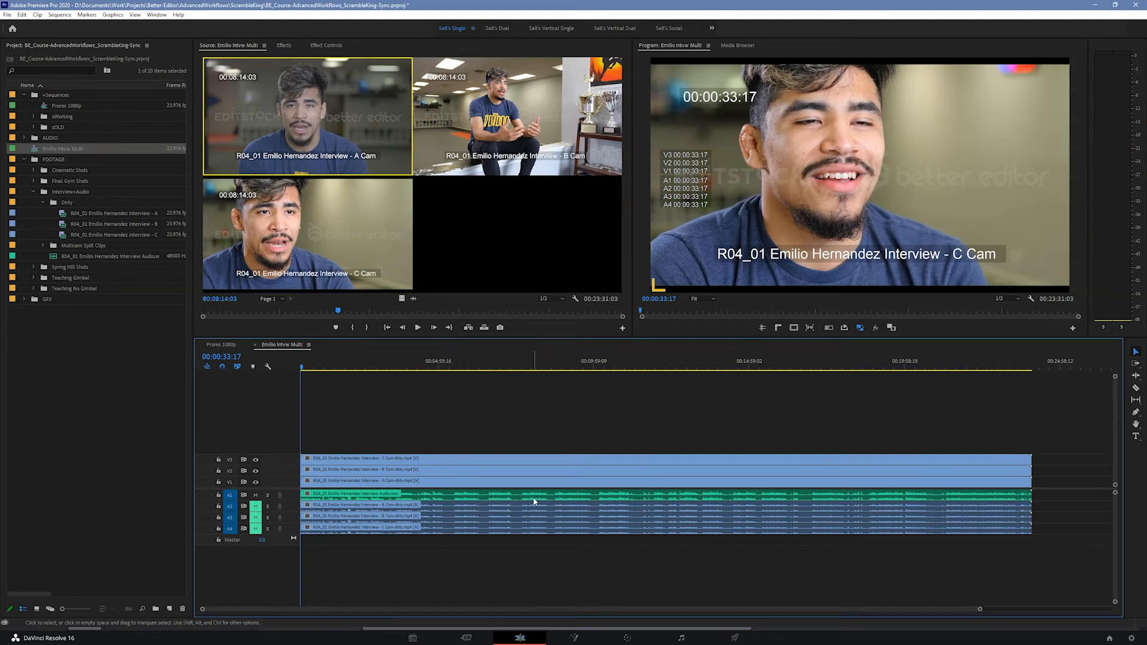
{"action": "left_click", "coordinate": [255, 517]}
{"action": "left_click_drag", "start_coordinate": [442, 556], "coordinate": [501, 510]}
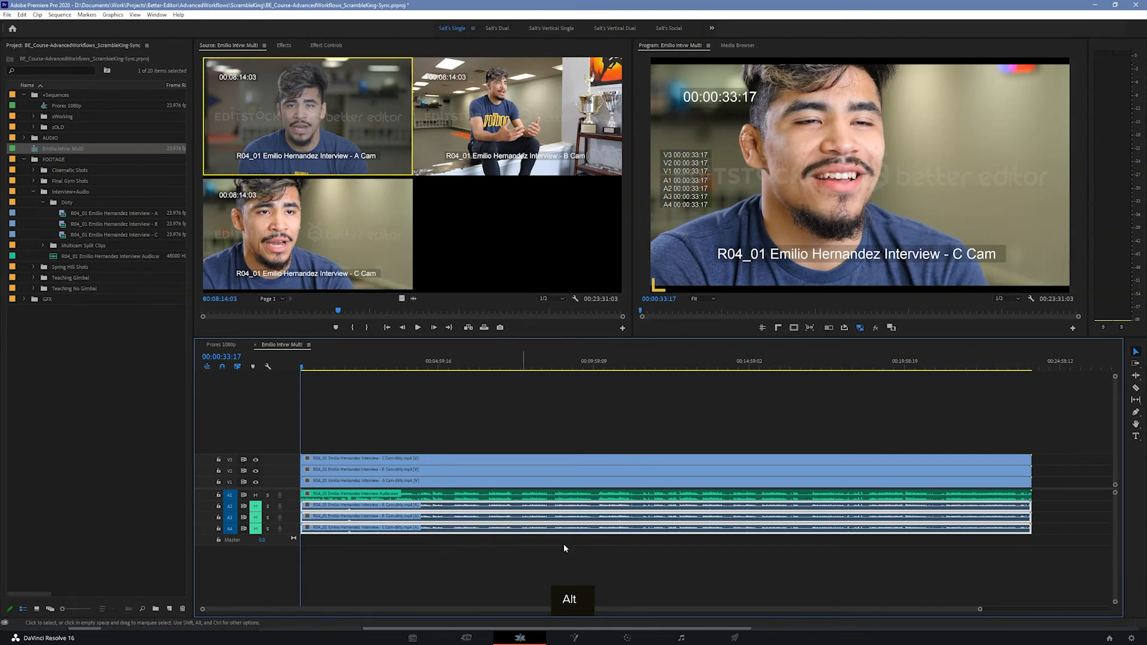
{"action": "key", "text": "Delete"}
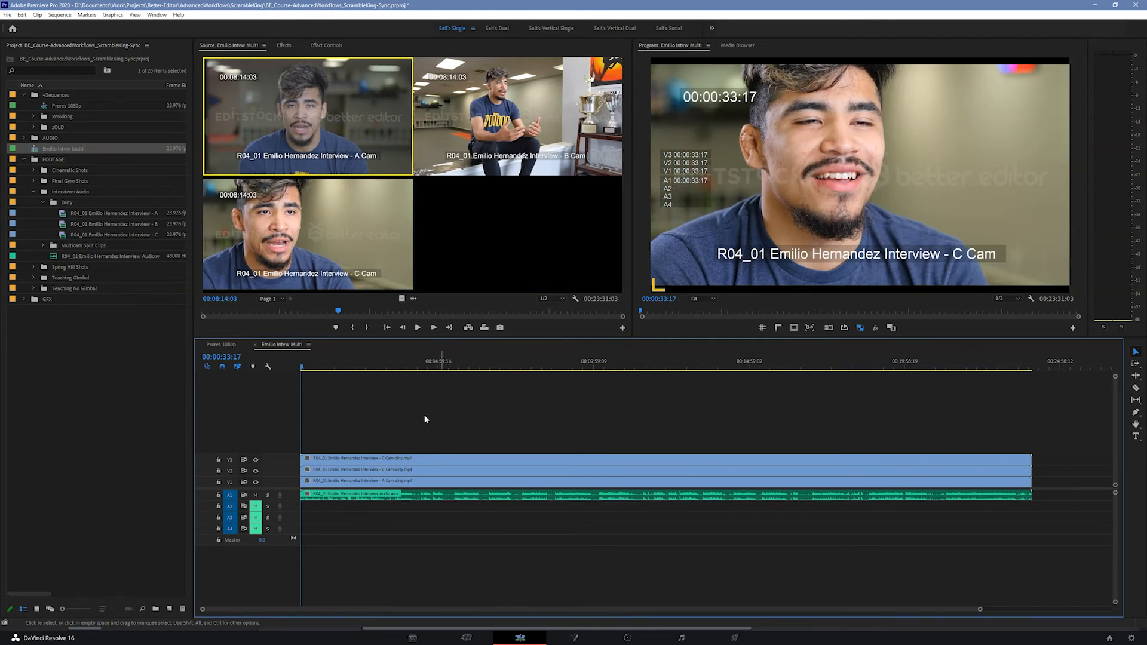
{"action": "left_click", "coordinate": [255, 345]}
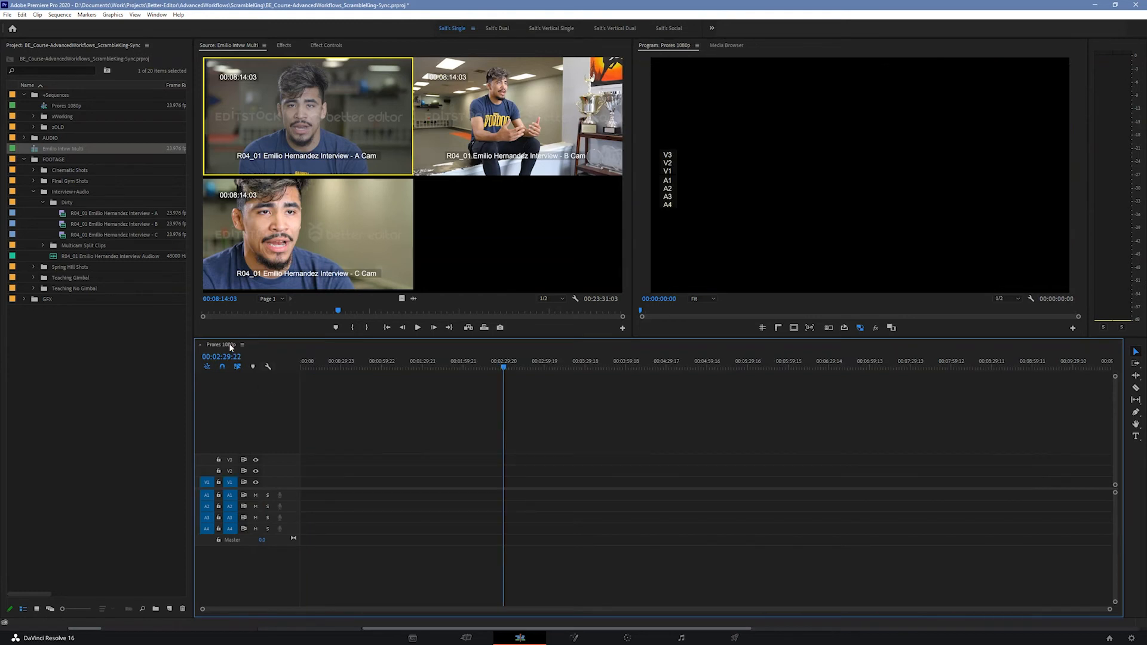
- Place the multicam sequence at the start of the Prores 1080p sequence and delete its extra audio clips on A2 to A4
{"action": "left_click_drag", "start_coordinate": [42, 148], "coordinate": [307, 485]}
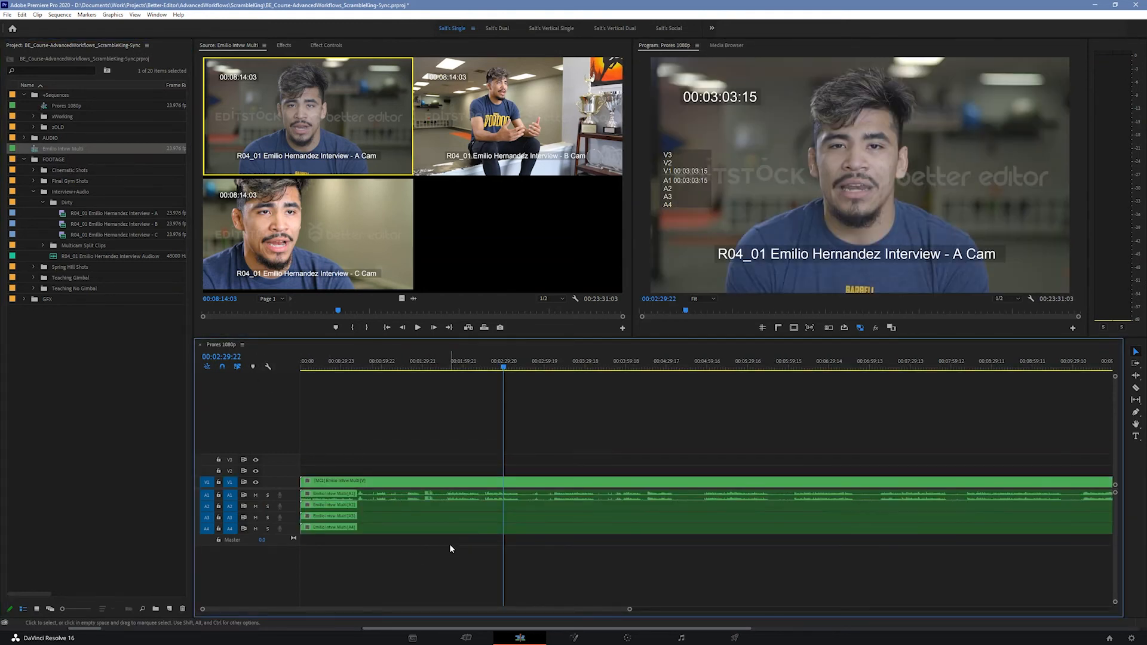
{"action": "left_click_drag", "start_coordinate": [451, 548], "coordinate": [465, 504]}
{"action": "key", "text": "Delete"}
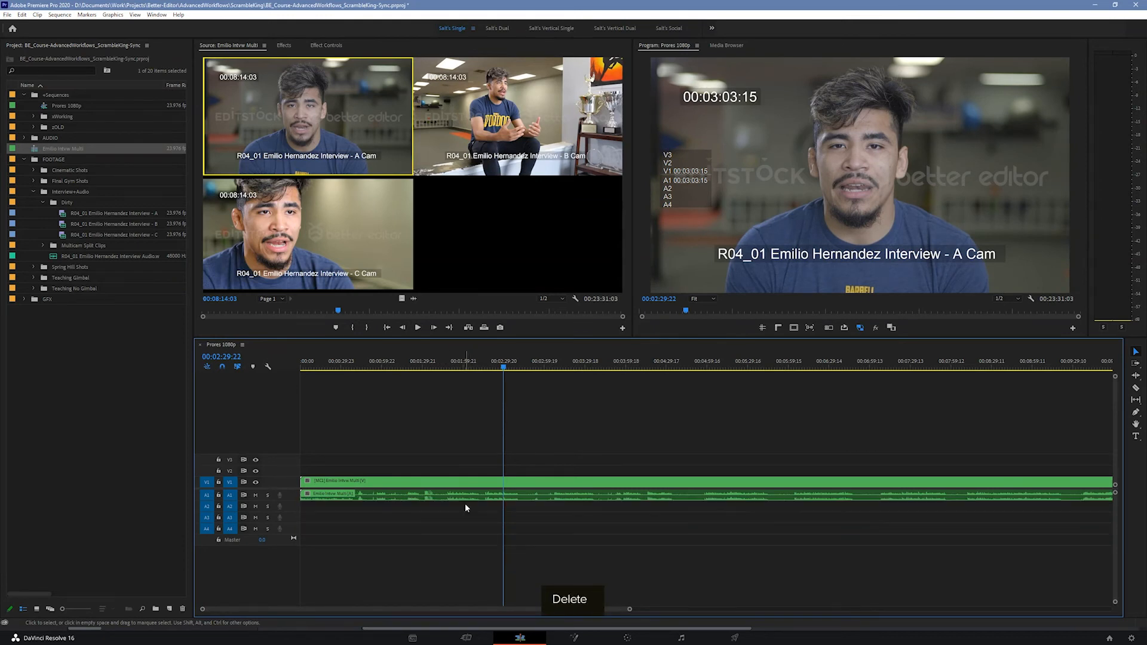
- At 00:05:13:16, switch the multicam clip to the B Cam angle, to C Cam, and back to A Cam
{"action": "key", "text": "shift+z"}
{"action": "left_click", "coordinate": [461, 366]}
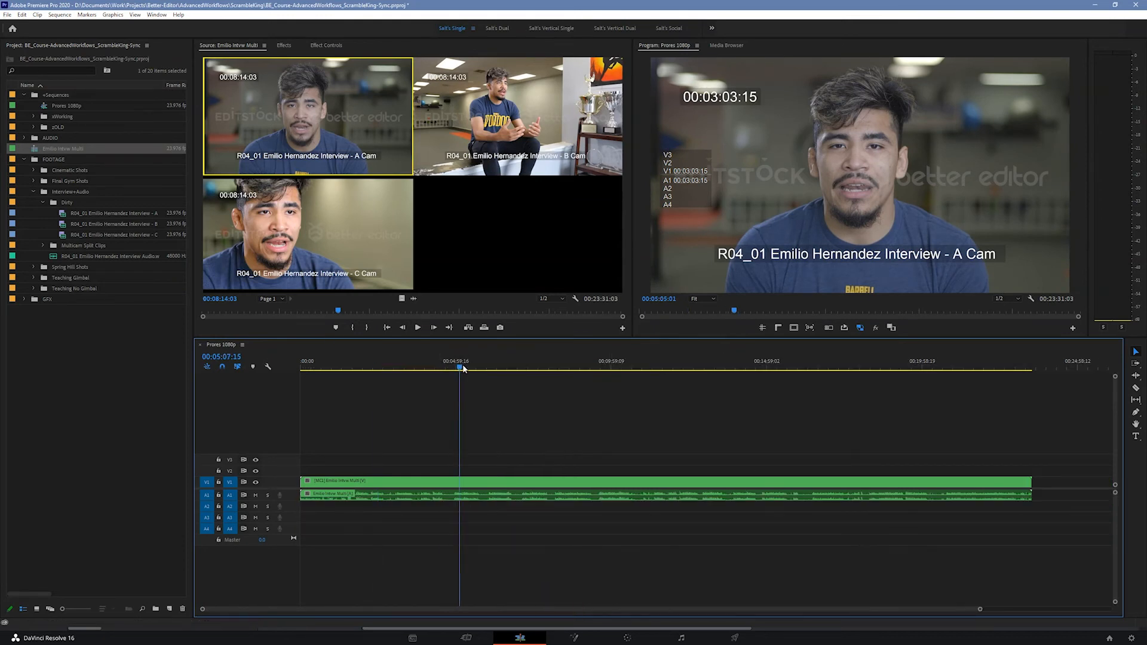
{"action": "left_click", "coordinate": [463, 366]}
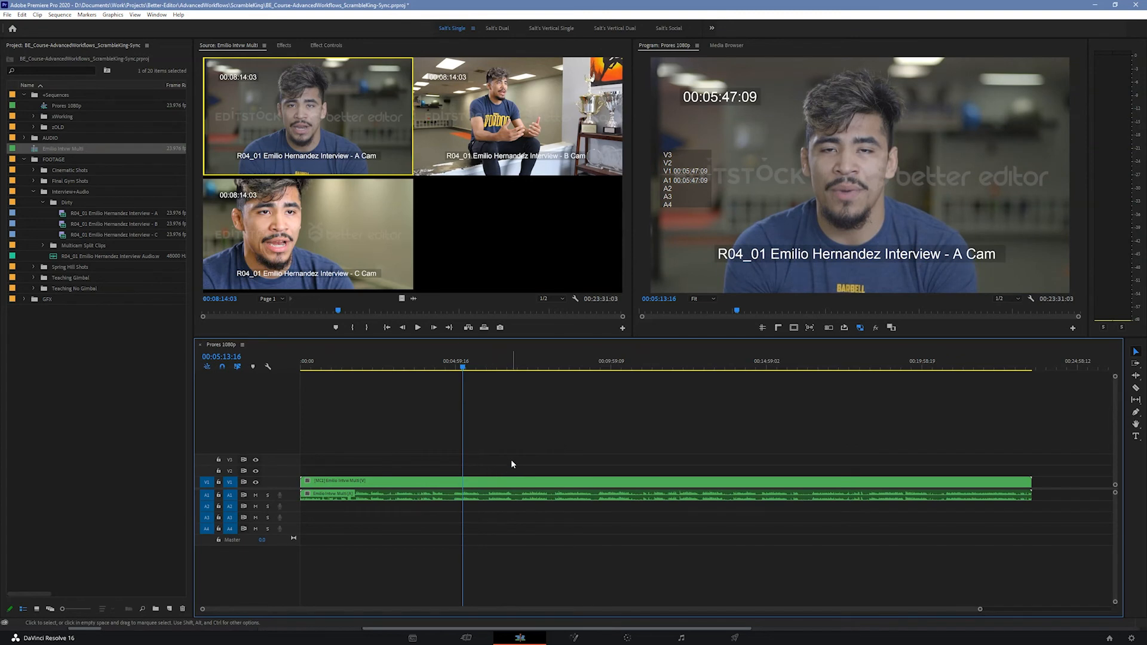
{"action": "left_click_drag", "start_coordinate": [511, 463], "coordinate": [479, 524]}
{"action": "key", "text": "2"}
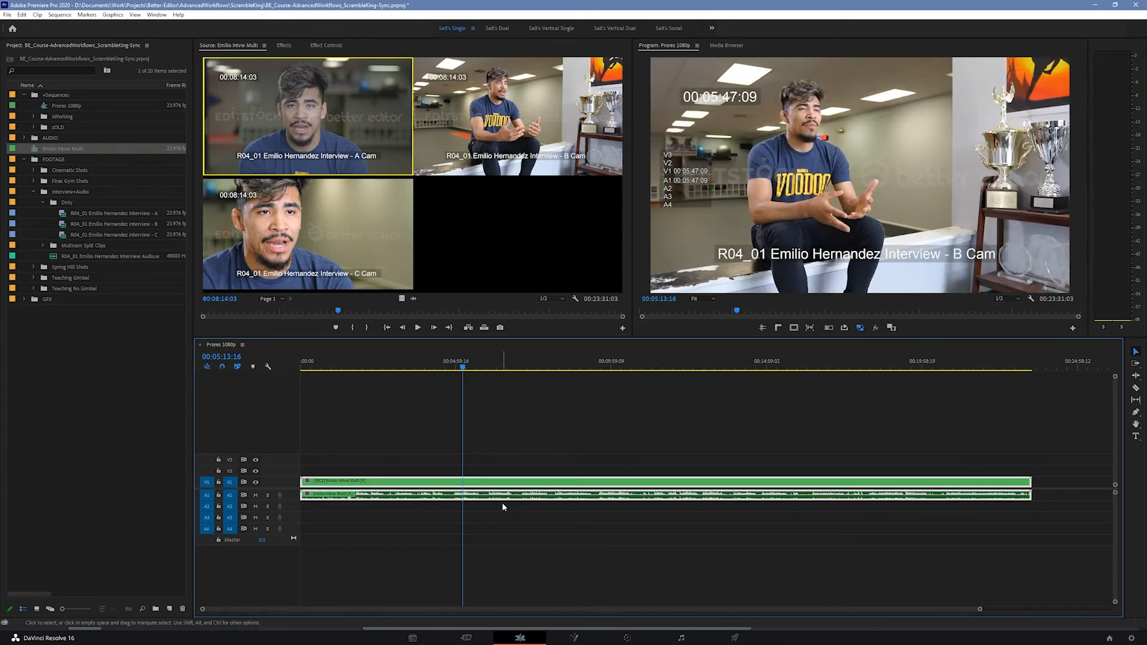
{"action": "key", "text": "3"}
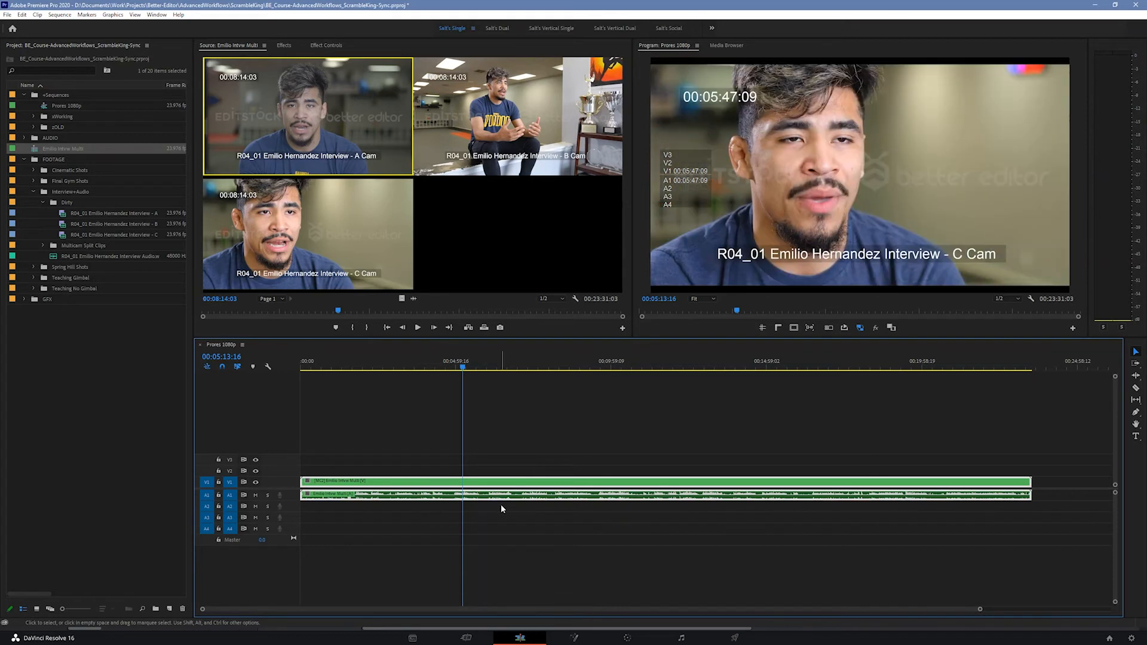
{"action": "key", "text": "1"}
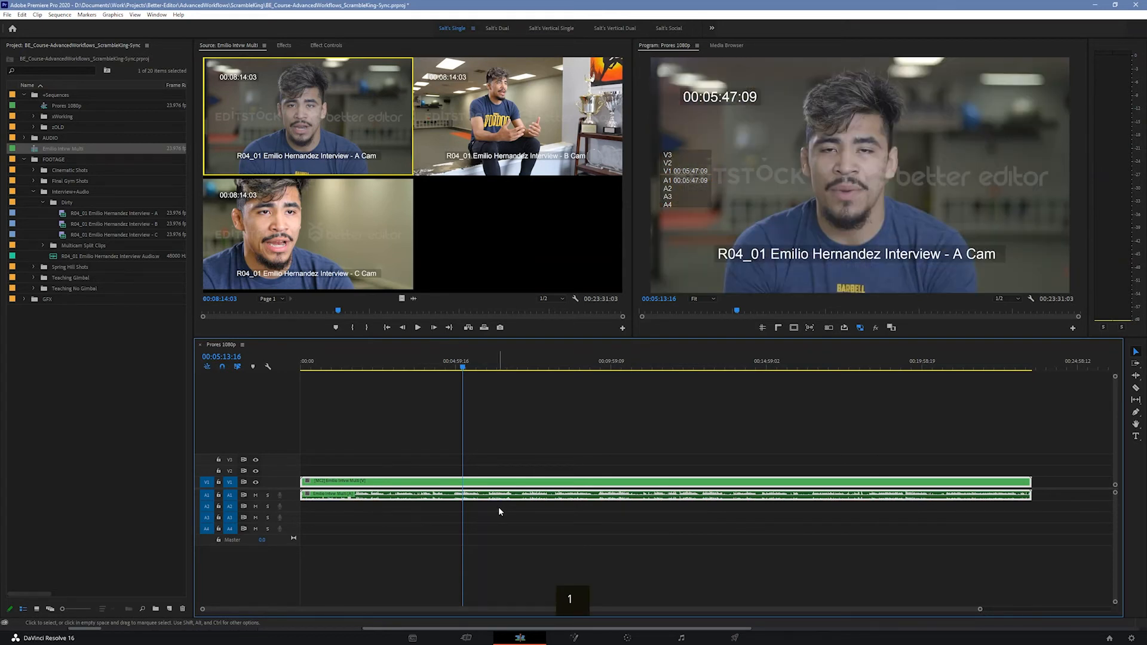
{"action": "left_click", "coordinate": [527, 429]}
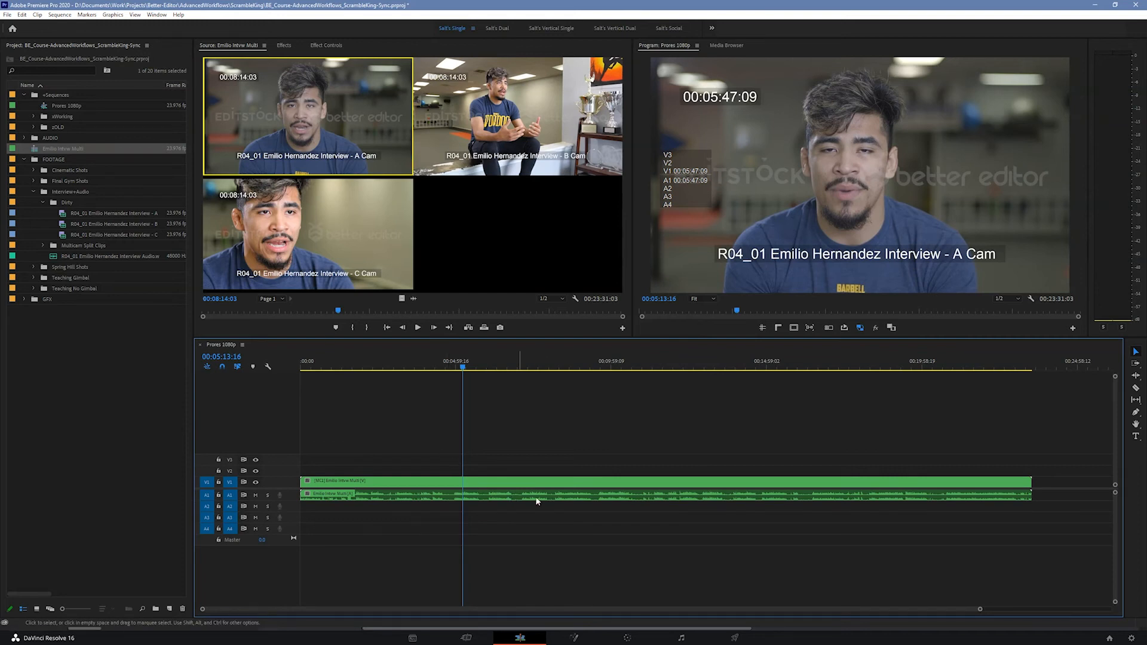
- Clear the multicam clip from the Prores 1080p sequence and turn off source patching for A2, A3 and A4
{"action": "left_click_drag", "start_coordinate": [524, 458], "coordinate": [438, 531]}
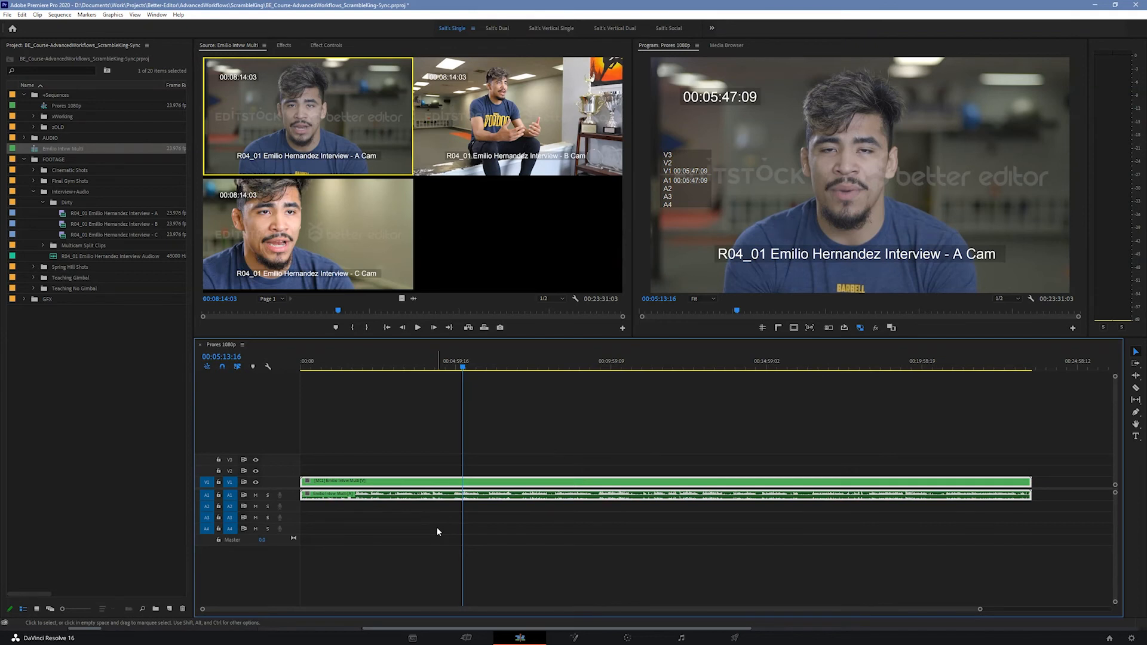
{"action": "key", "text": "Delete"}
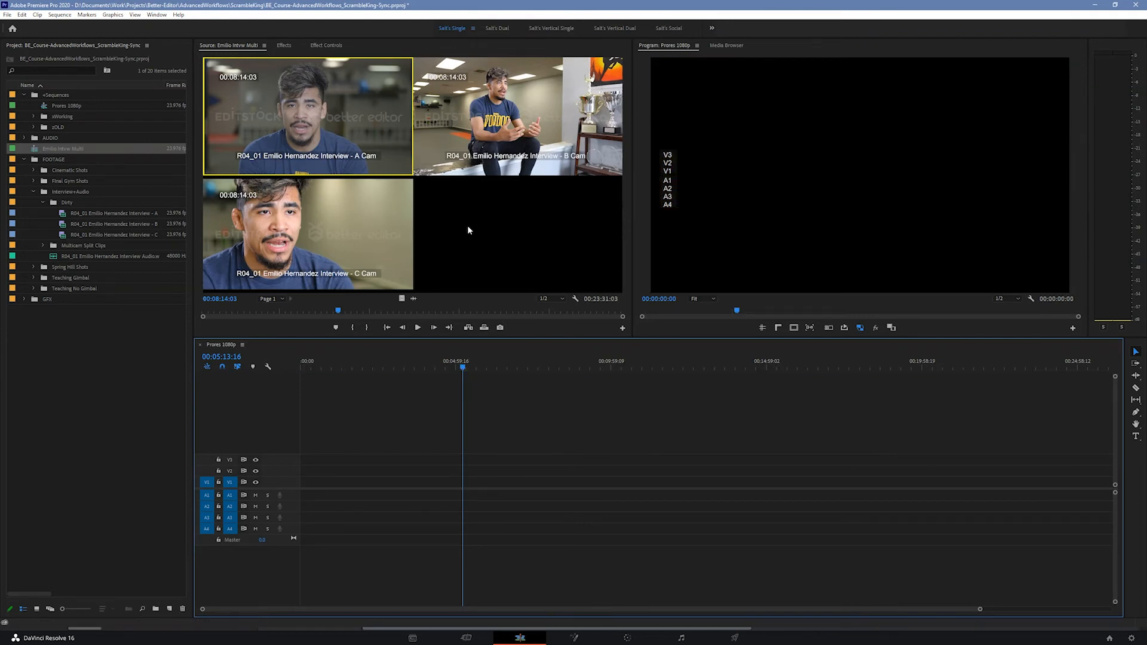
{"action": "key", "text": "Home"}
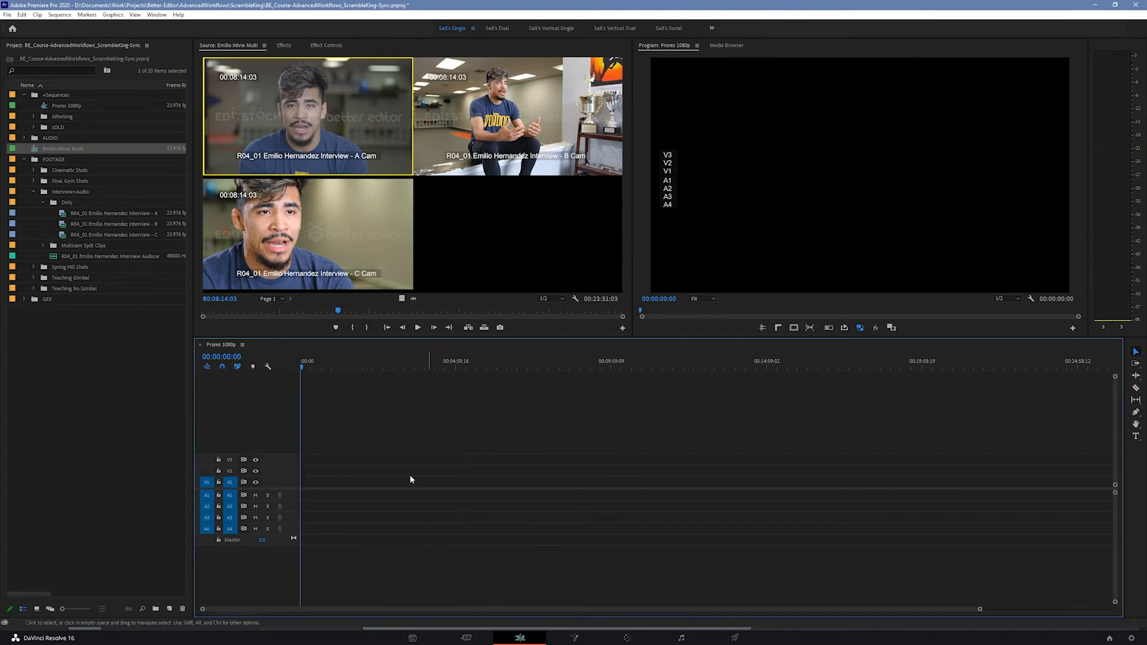
{"action": "left_click", "coordinate": [207, 506]}
{"action": "left_click", "coordinate": [207, 529]}
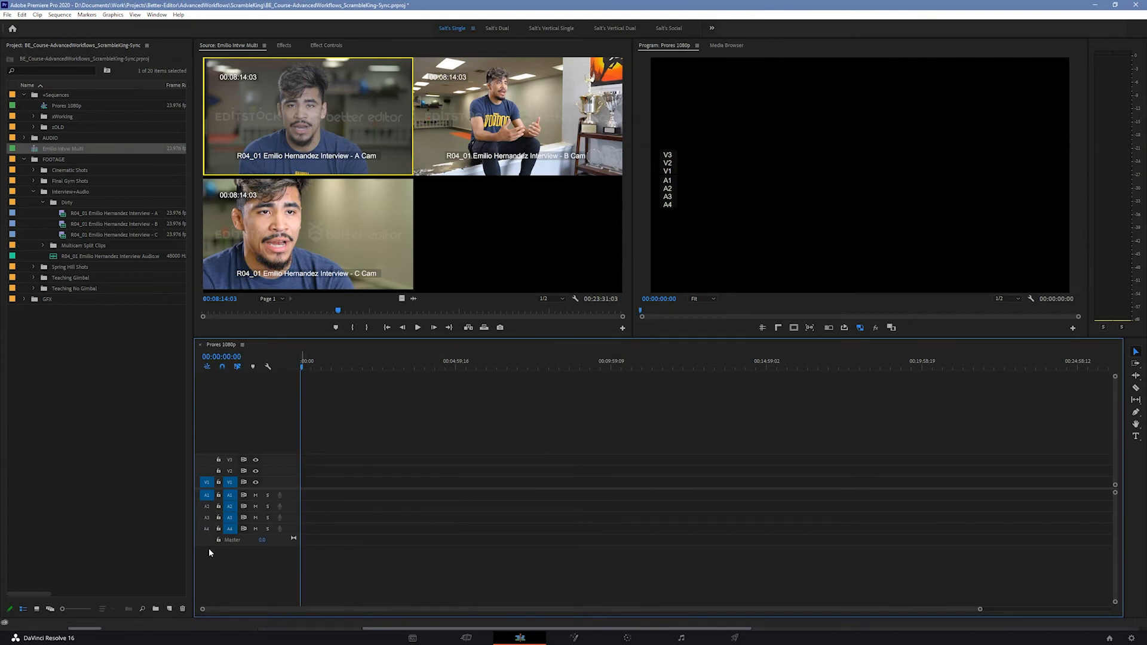
- Mark an In point at the start of the Prores 1080p sequence and an Out point at about 00:06:53:22
{"action": "key", "text": "i"}
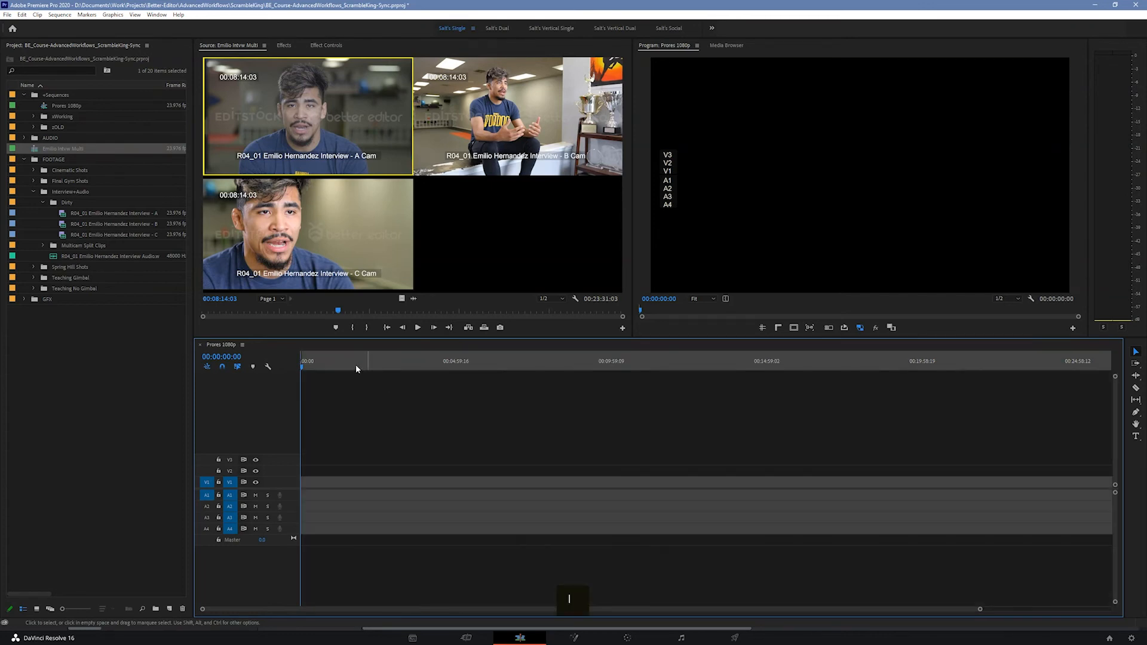
{"action": "left_click", "coordinate": [515, 362]}
{"action": "key", "text": "o"}
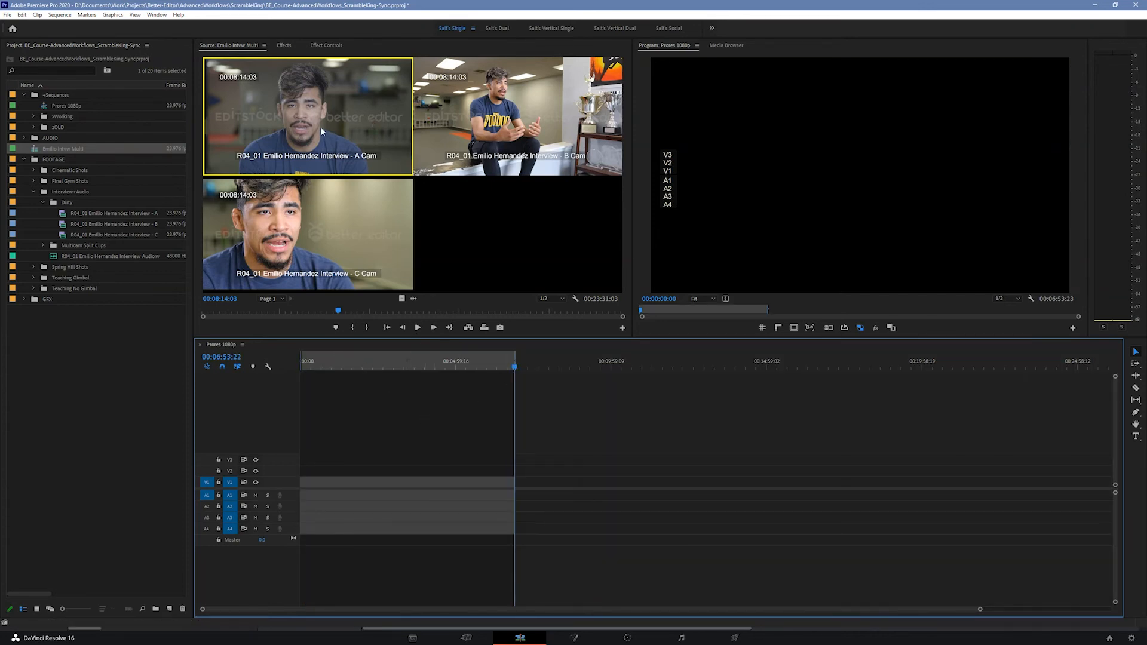
- Choose the C Cam angle in the source multicam sequence and overwrite it into the marked range of the Prores 1080p sequence
{"action": "left_click", "coordinate": [376, 250]}
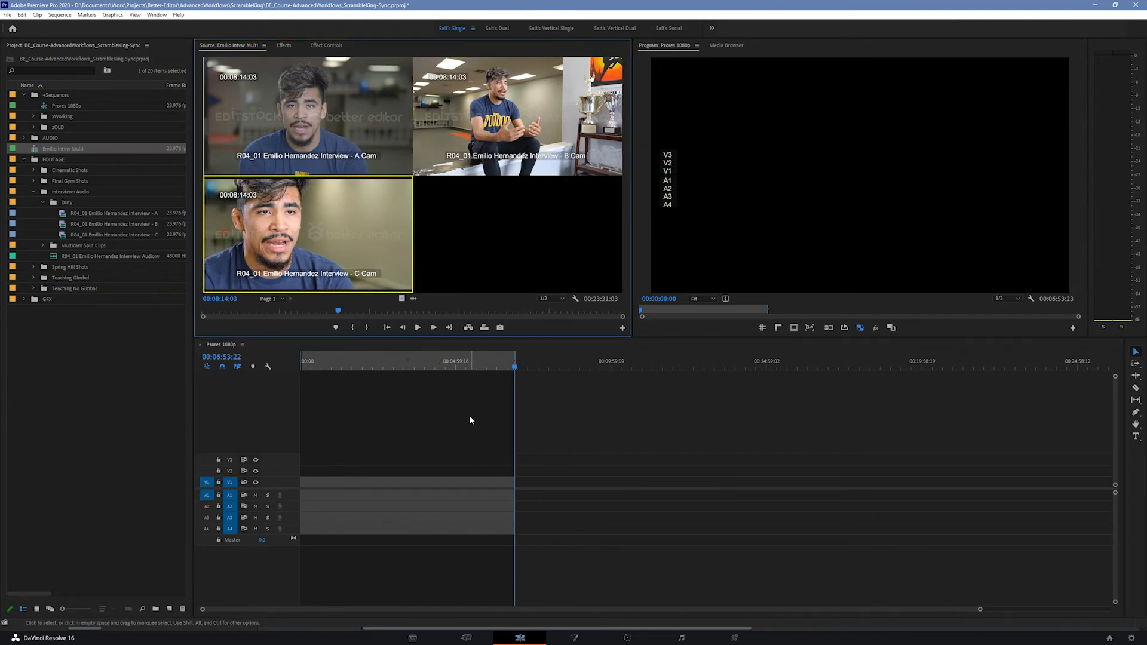
{"action": "left_click", "coordinate": [377, 365]}
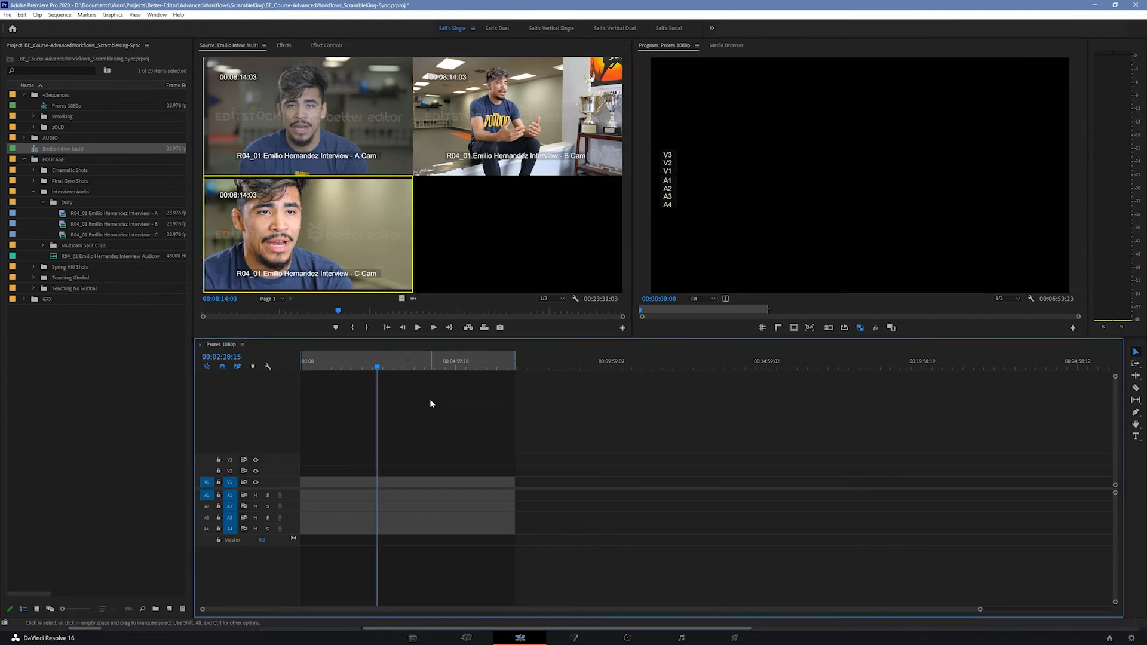
{"action": "key", "text": "period"}
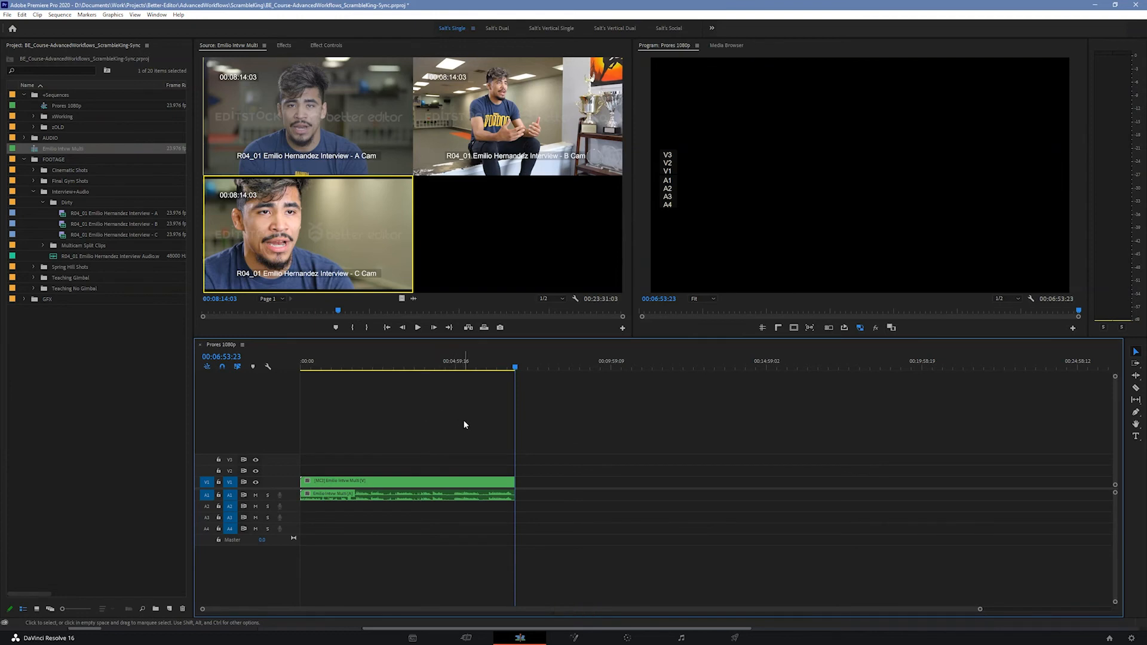
- At 00:02:28:13, switch the multicam clip in the Prores 1080p sequence to the B Cam angle, followed by A Cam
{"action": "key", "text": "shift+z"}
{"action": "left_click_drag", "start_coordinate": [438, 364], "coordinate": [562, 365]}
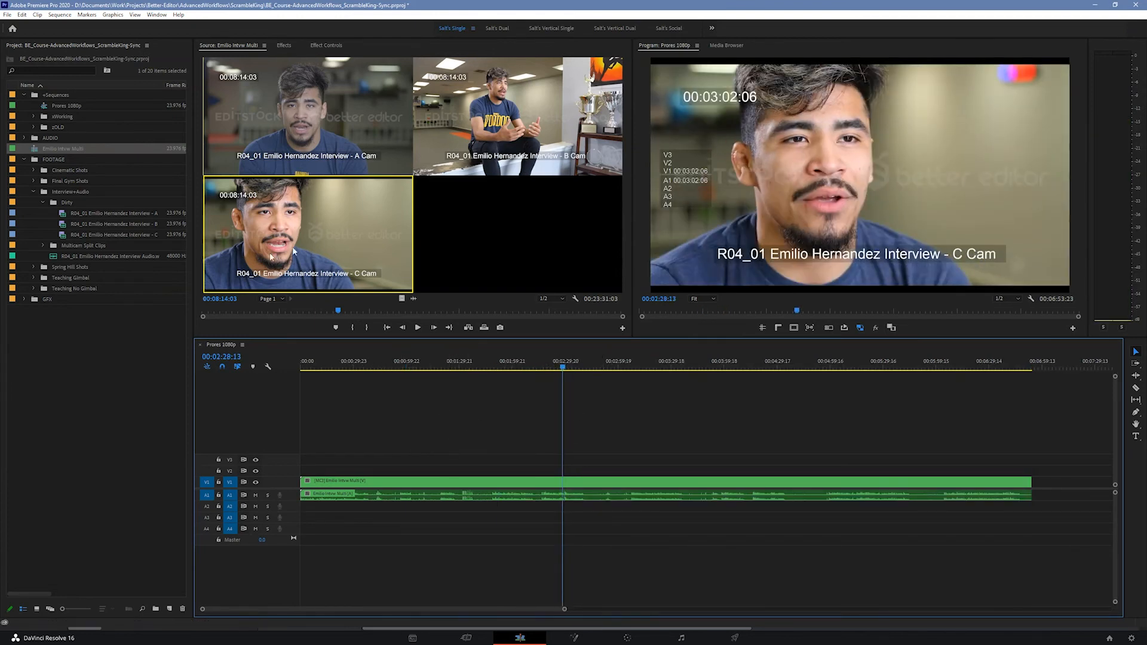
{"action": "left_click_drag", "start_coordinate": [629, 446], "coordinate": [570, 501]}
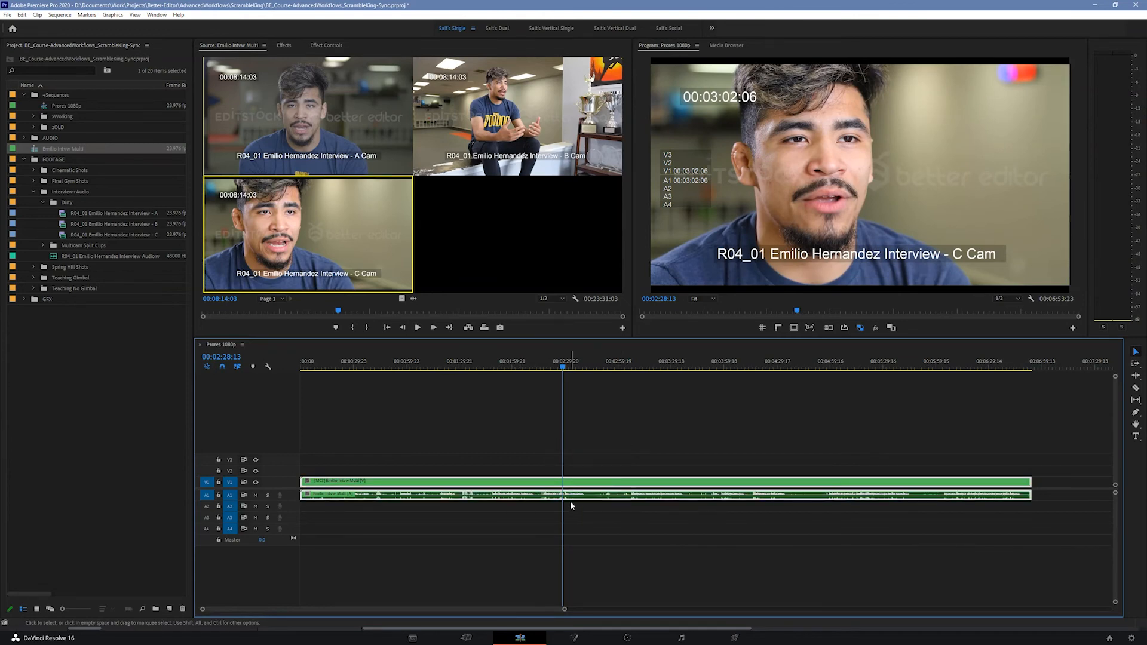
{"action": "key", "text": "2"}
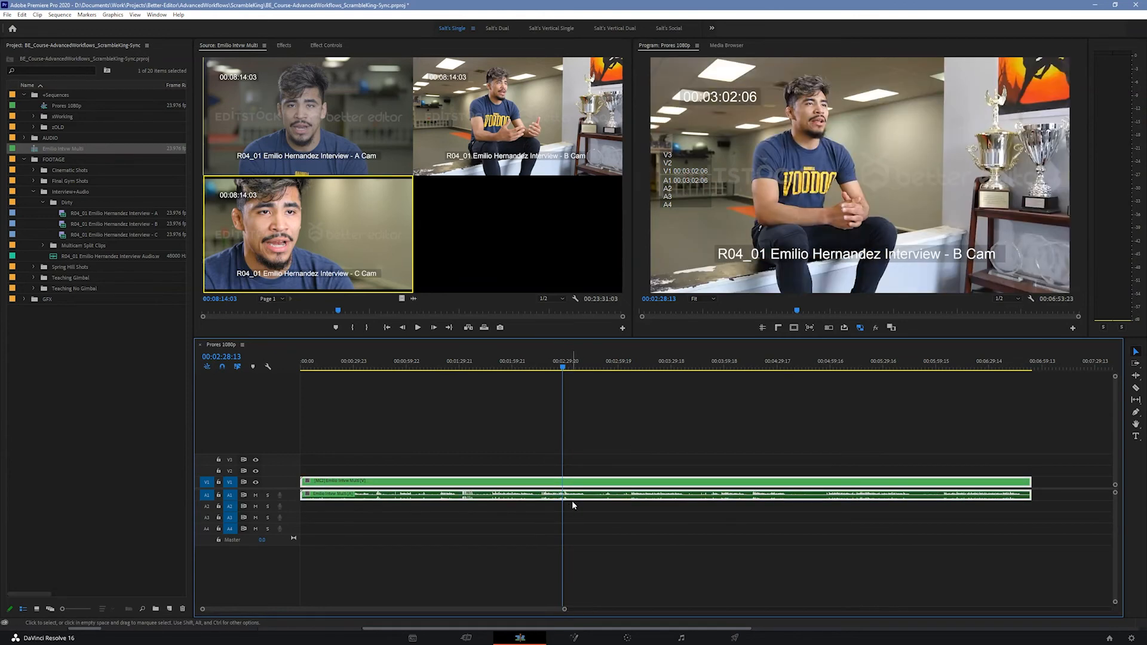
{"action": "key", "text": "1"}
{"action": "left_click", "coordinate": [609, 422]}
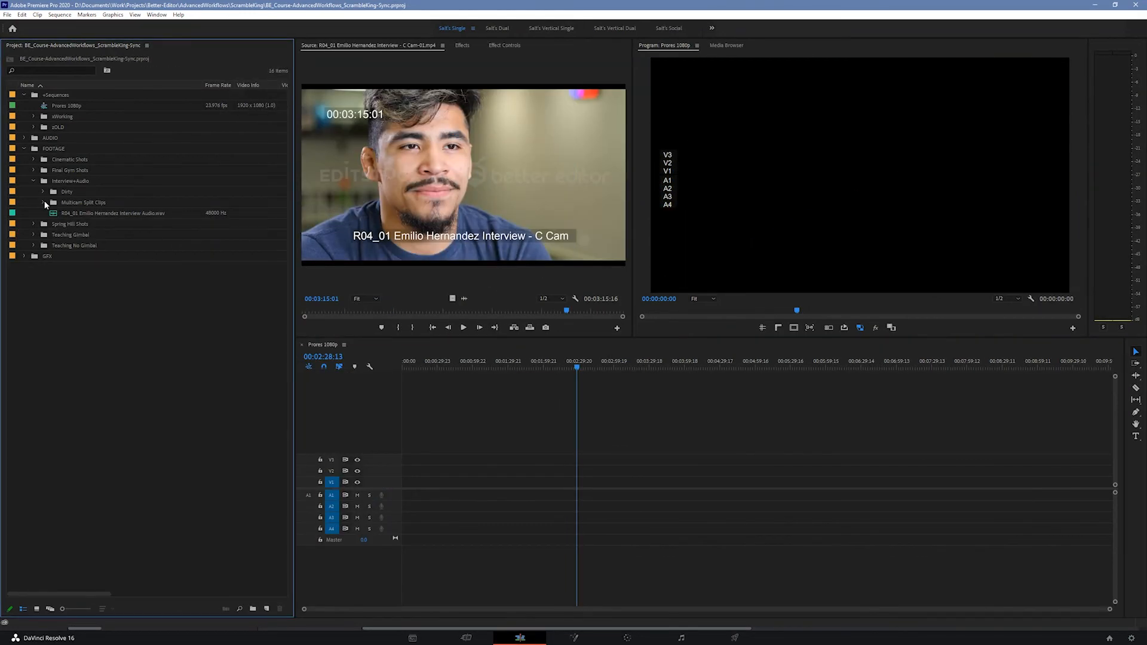
- In the Multicam Split Clips bin, review the end of the A Cam-01 clip and the start of the A Cam-02 clip
{"action": "left_click", "coordinate": [44, 203]}
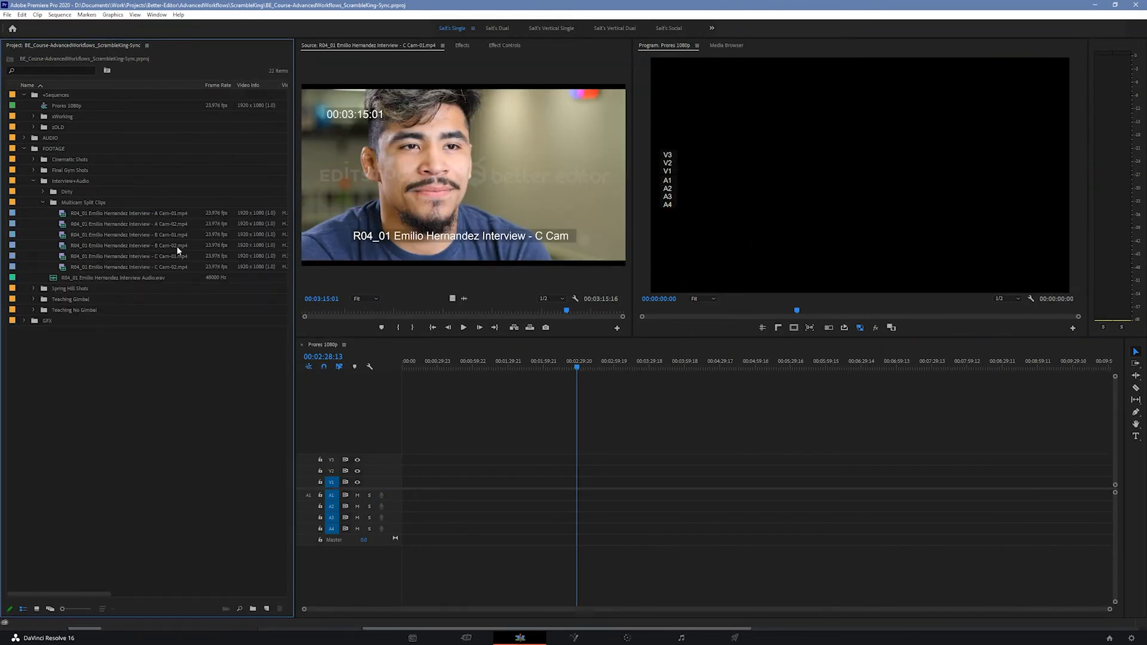
{"action": "left_click", "coordinate": [144, 213]}
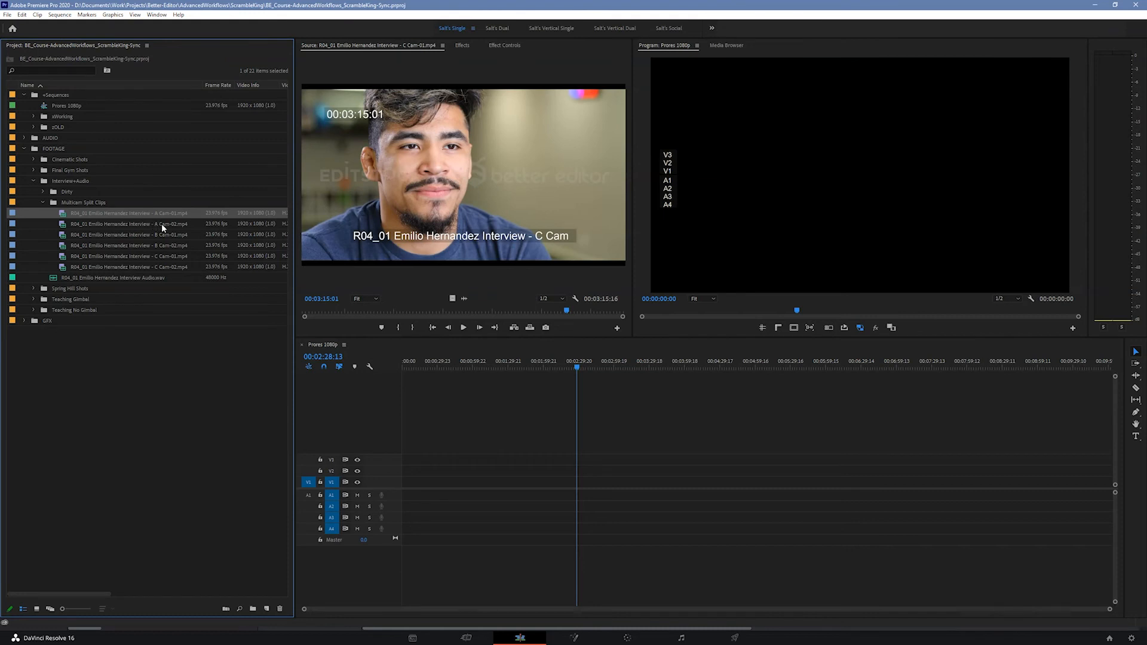
{"action": "left_click", "coordinate": [162, 223]}
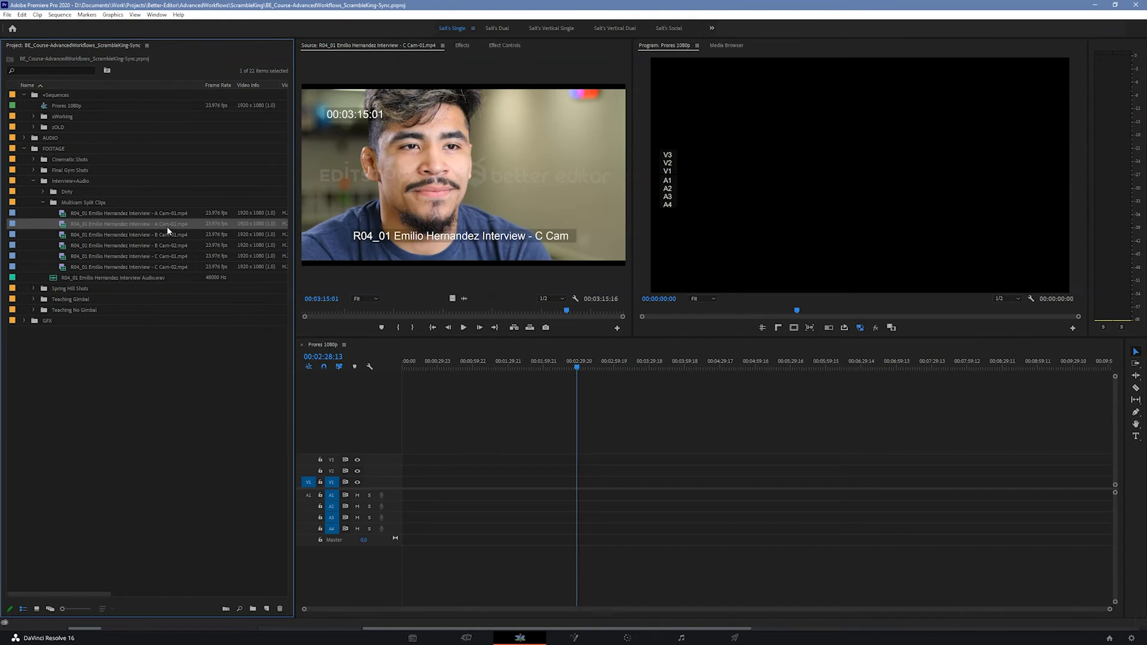
{"action": "double_click", "coordinate": [68, 214]}
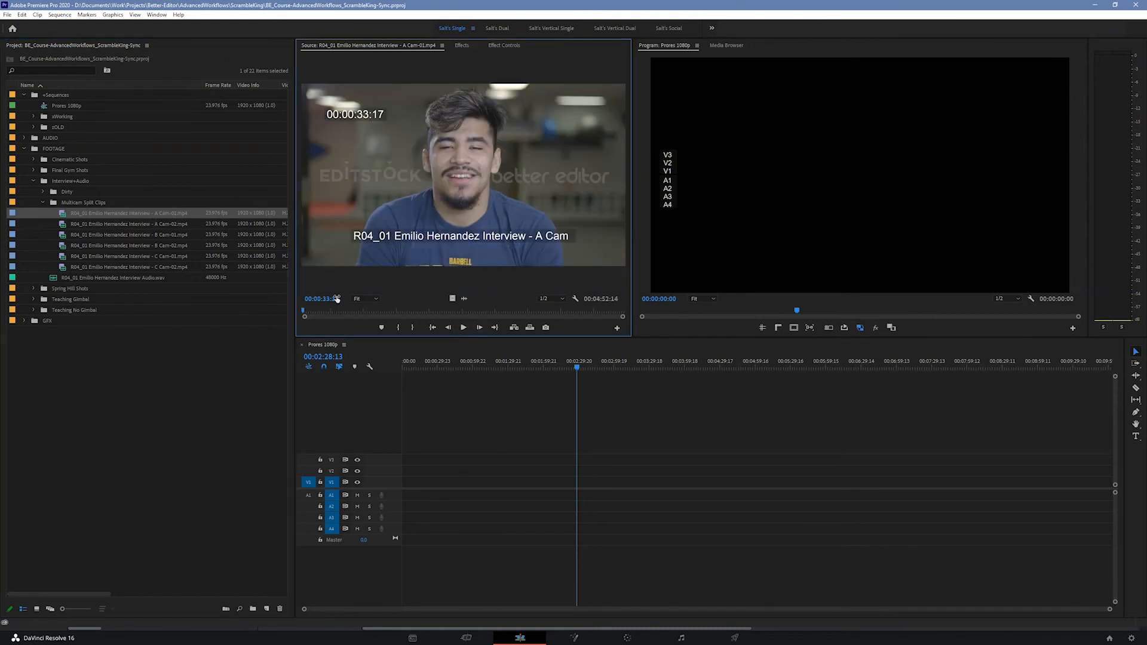
{"action": "left_click_drag", "start_coordinate": [475, 310], "coordinate": [620, 312]}
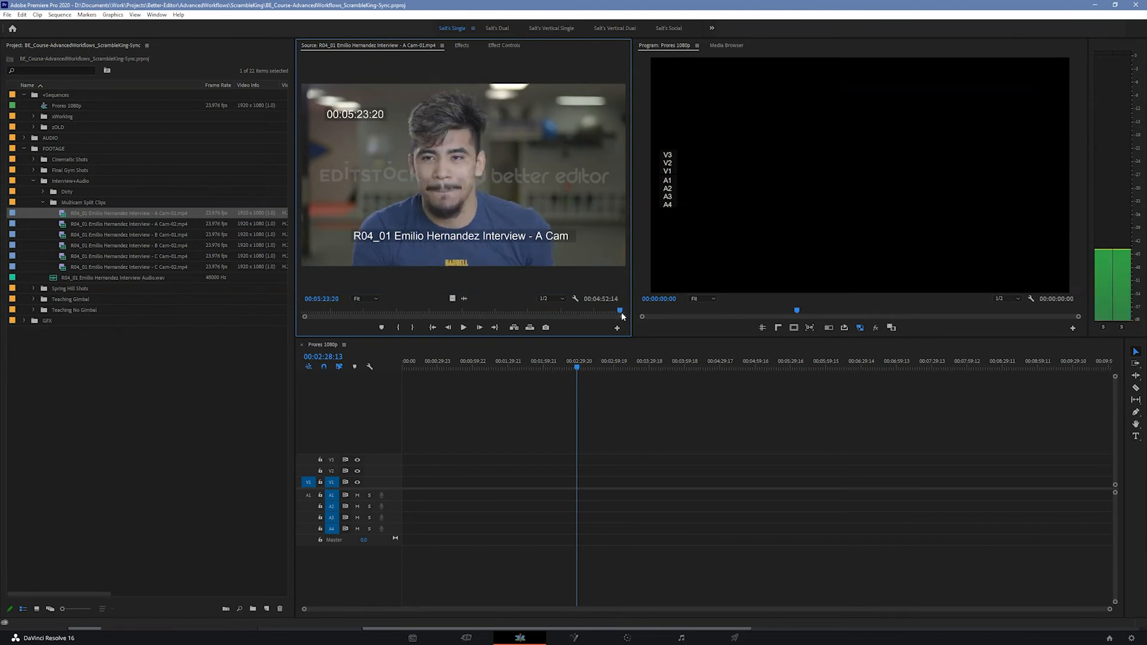
{"action": "double_click", "coordinate": [69, 224]}
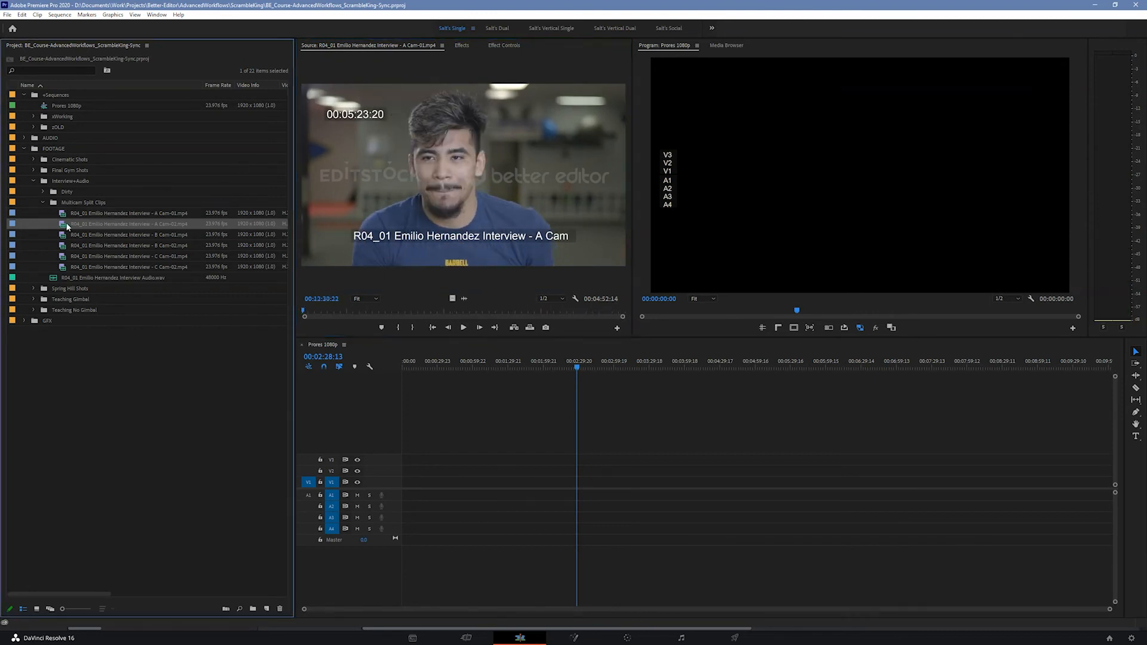
{"action": "left_click", "coordinate": [318, 311]}
{"action": "left_click_drag", "start_coordinate": [320, 315], "coordinate": [303, 312]}
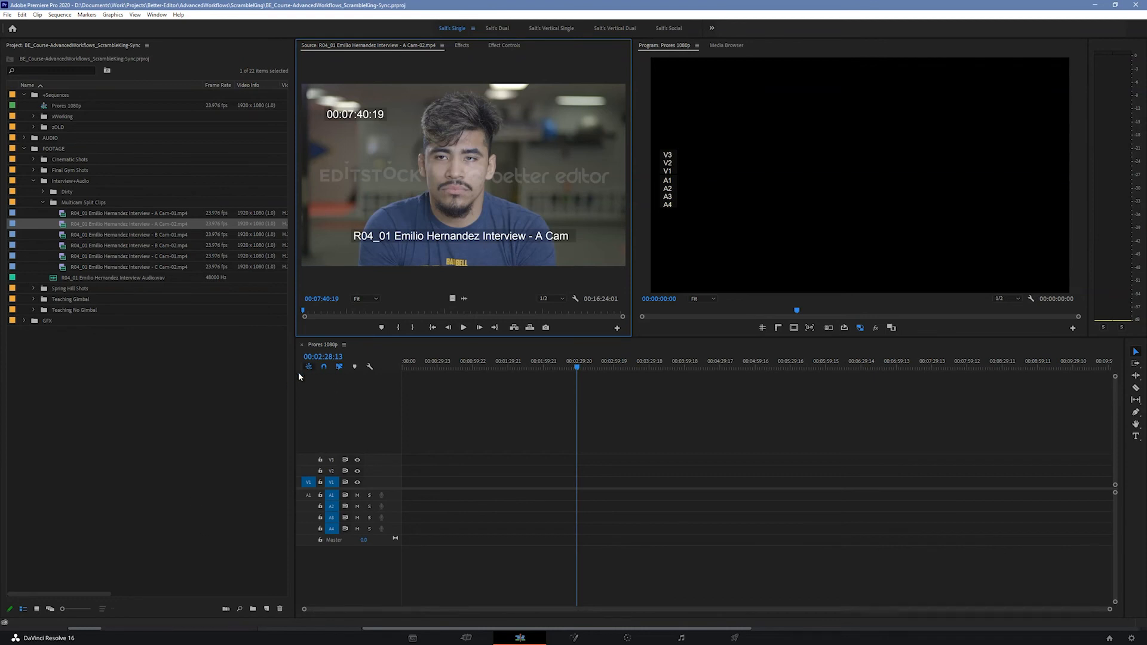
- Move the project's Camera Angle column directly after the Name column
{"action": "left_click_drag", "start_coordinate": [295, 389], "coordinate": [774, 387]}
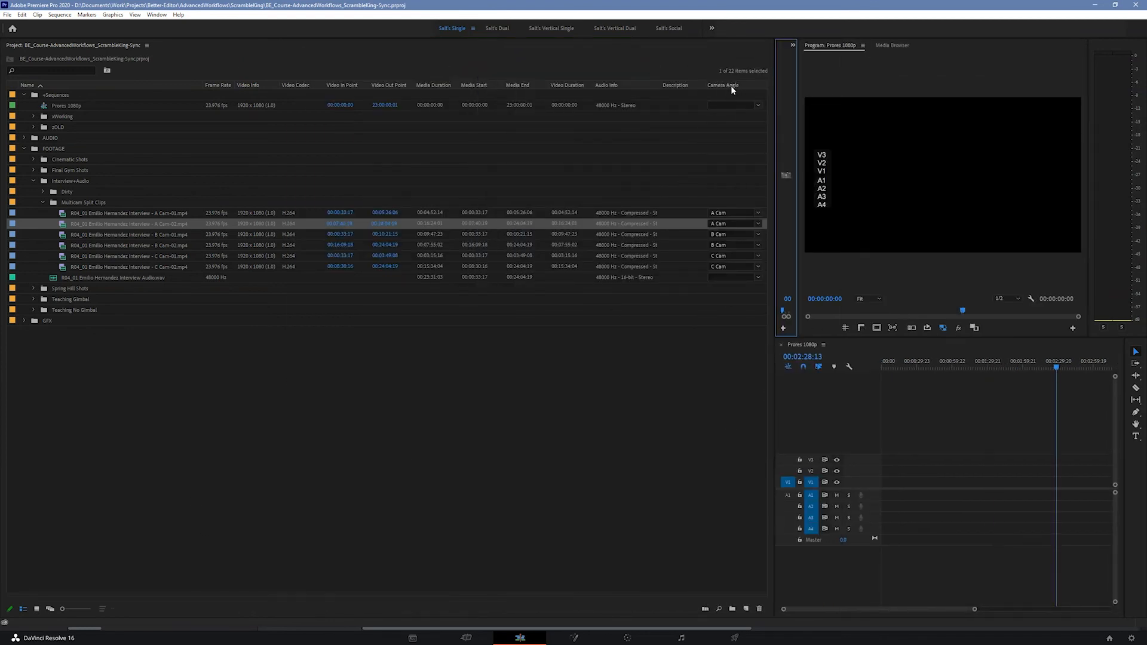
{"action": "left_click_drag", "start_coordinate": [739, 91], "coordinate": [212, 94]}
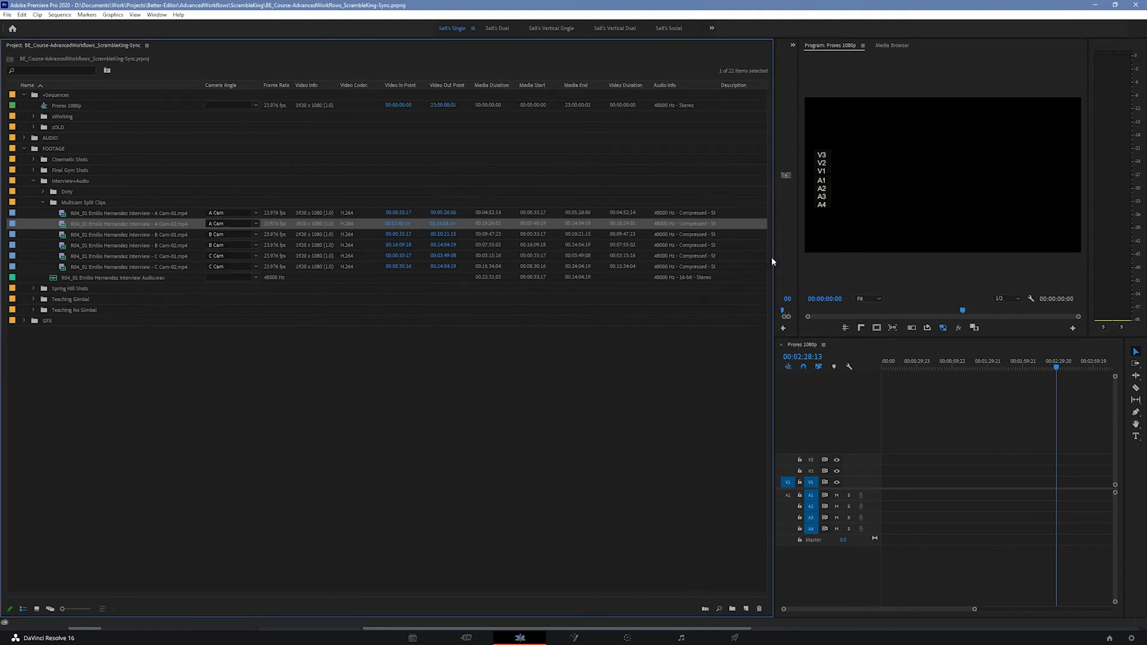
{"action": "left_click_drag", "start_coordinate": [773, 259], "coordinate": [295, 259]}
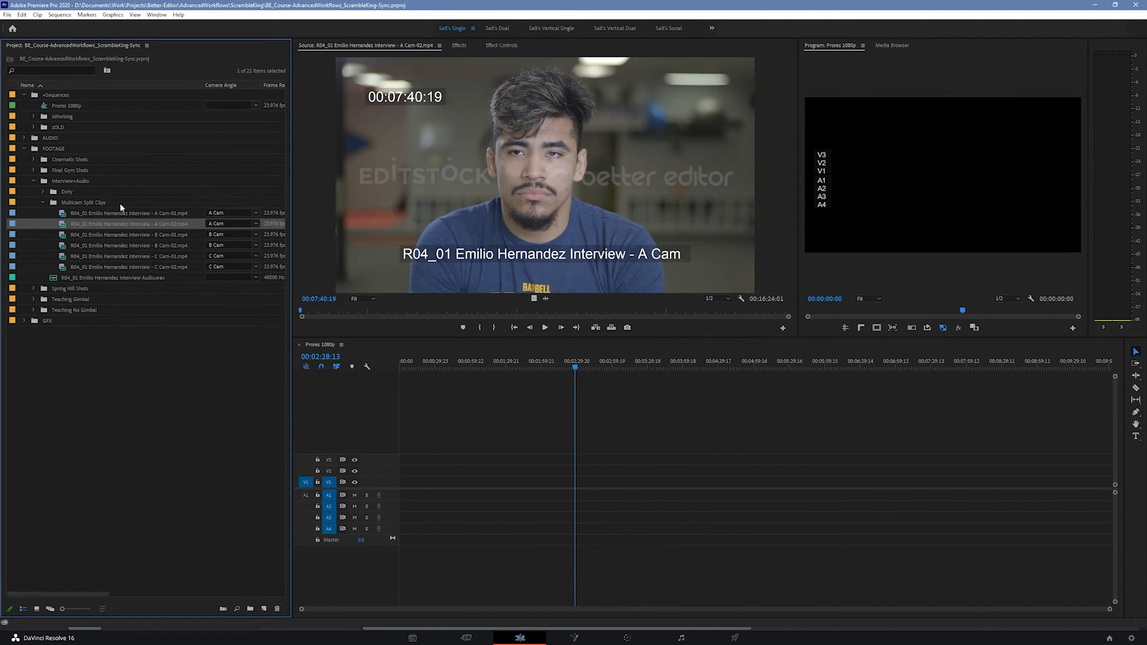
- Start a multi-camera source sequence from the six split clips and the interview audio, named with the interviewee's first name plus "Intvw Multi"
{"action": "left_click", "coordinate": [88, 215]}
{"action": "left_click", "coordinate": [92, 266], "text": "shift"}
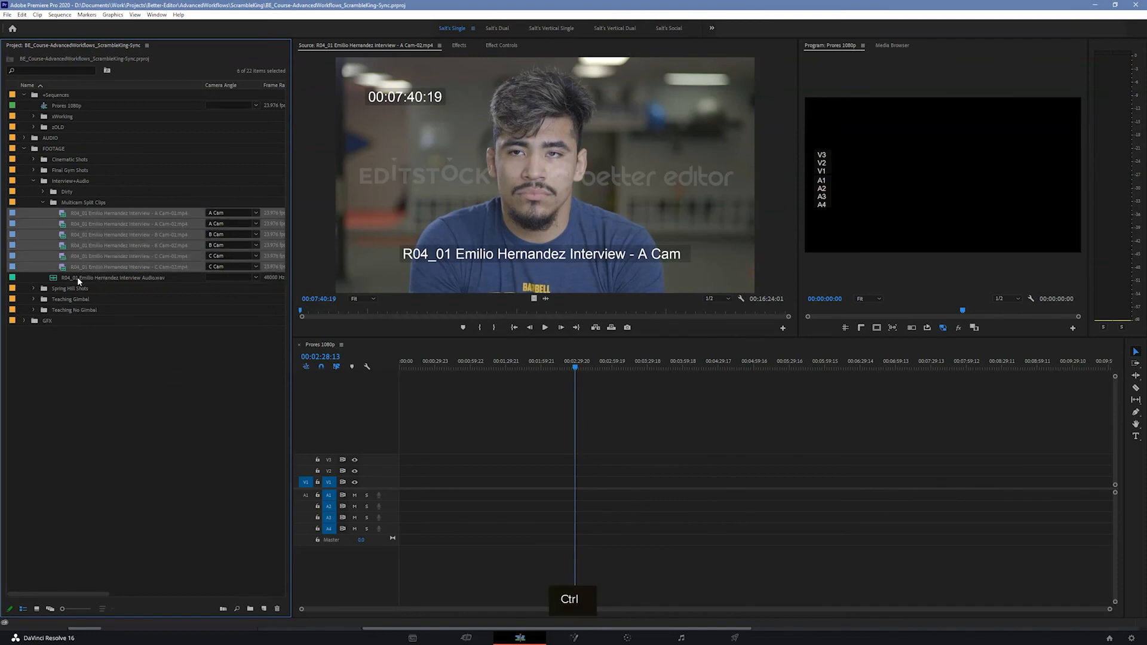
{"action": "left_click", "coordinate": [80, 277], "text": "ctrl"}
{"action": "right_click", "coordinate": [121, 237]}
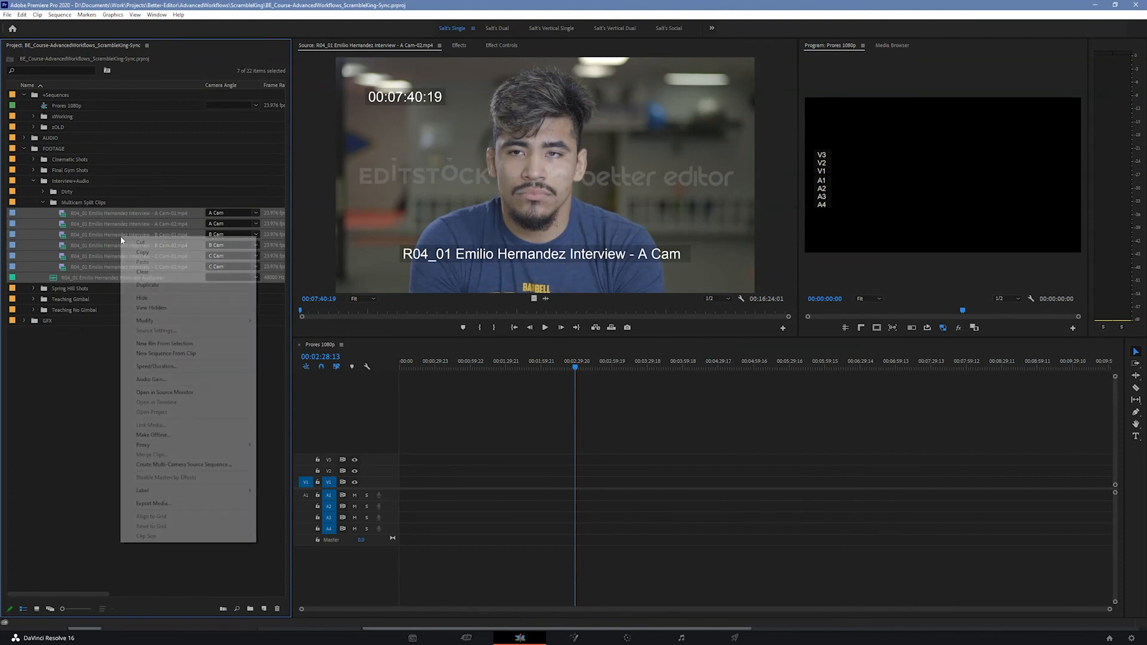
{"action": "left_click", "coordinate": [183, 464]}
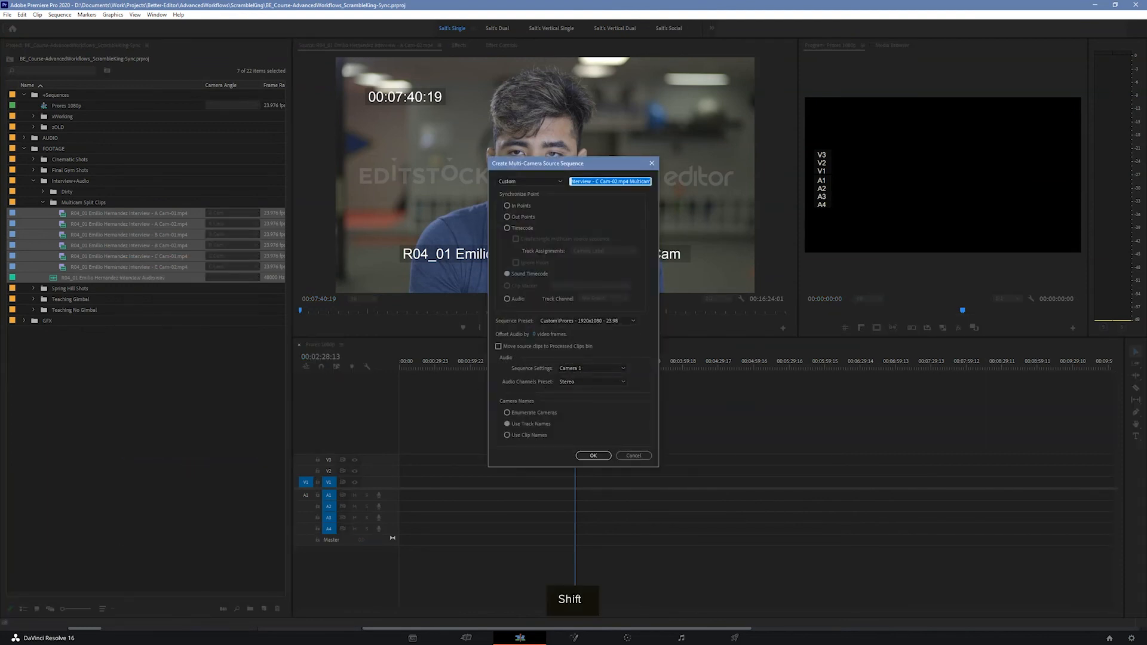
{"action": "type", "text": "Emilio Int"}
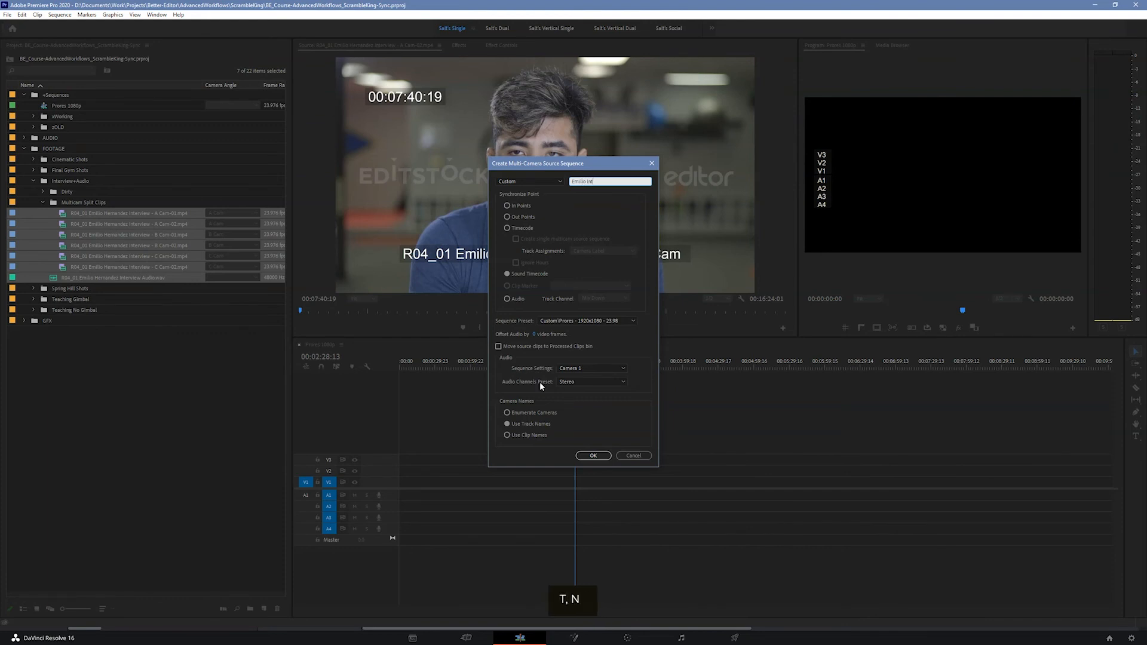
{"action": "type", "text": "vw Multi"}
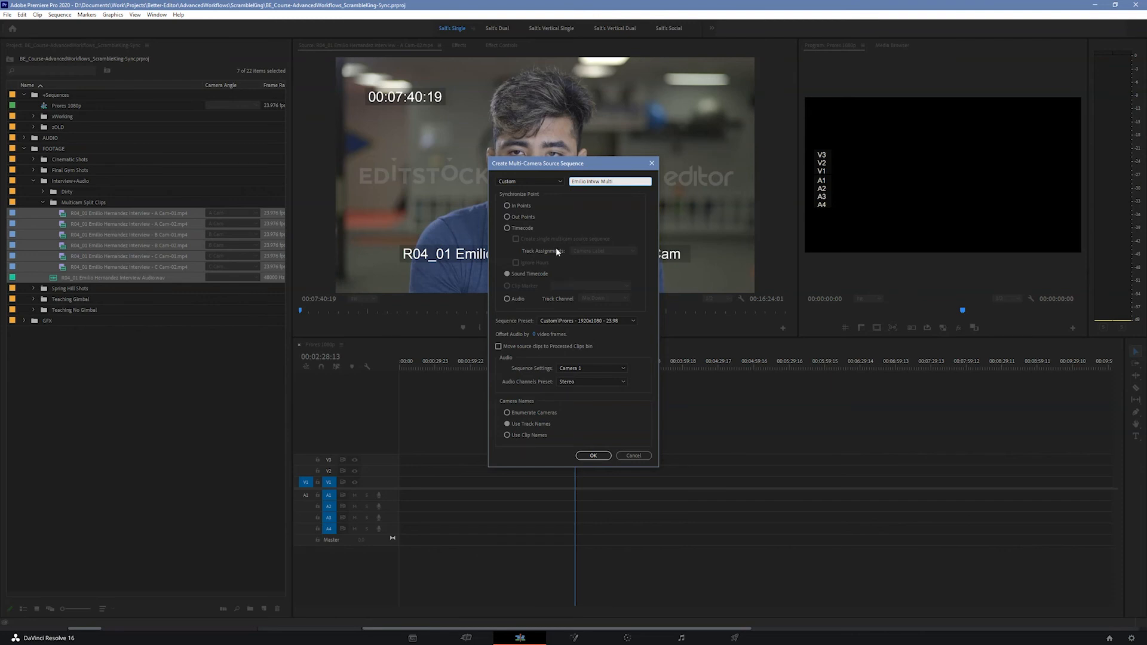
- Create the single multicam source sequence synced by Timecode, with track assignments by Camera Angle and Camera 1 audio
{"action": "left_click", "coordinate": [508, 228]}
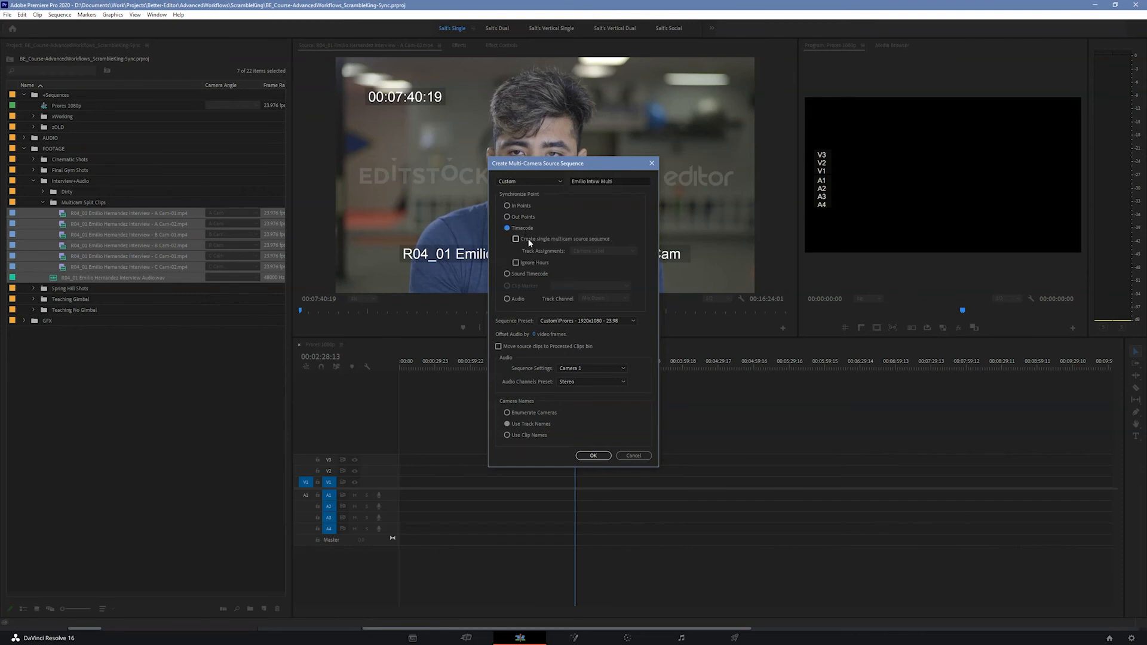
{"action": "left_click", "coordinate": [516, 239]}
{"action": "left_click", "coordinate": [600, 251]}
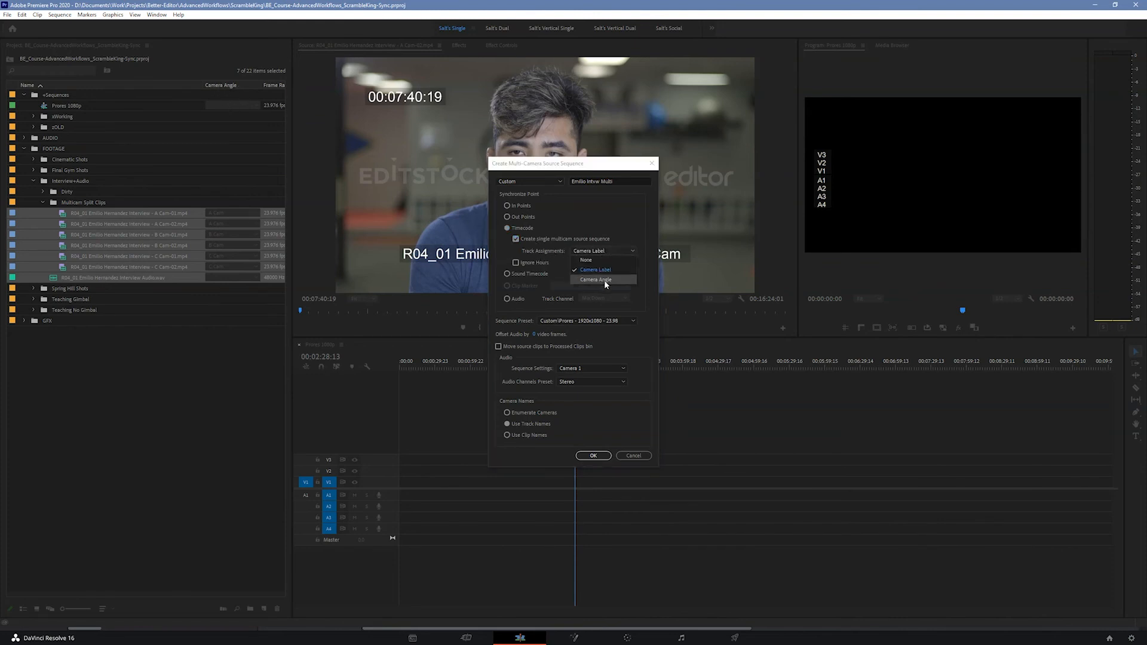
{"action": "left_click", "coordinate": [603, 279]}
{"action": "left_click", "coordinate": [614, 251]}
{"action": "left_click", "coordinate": [616, 280]}
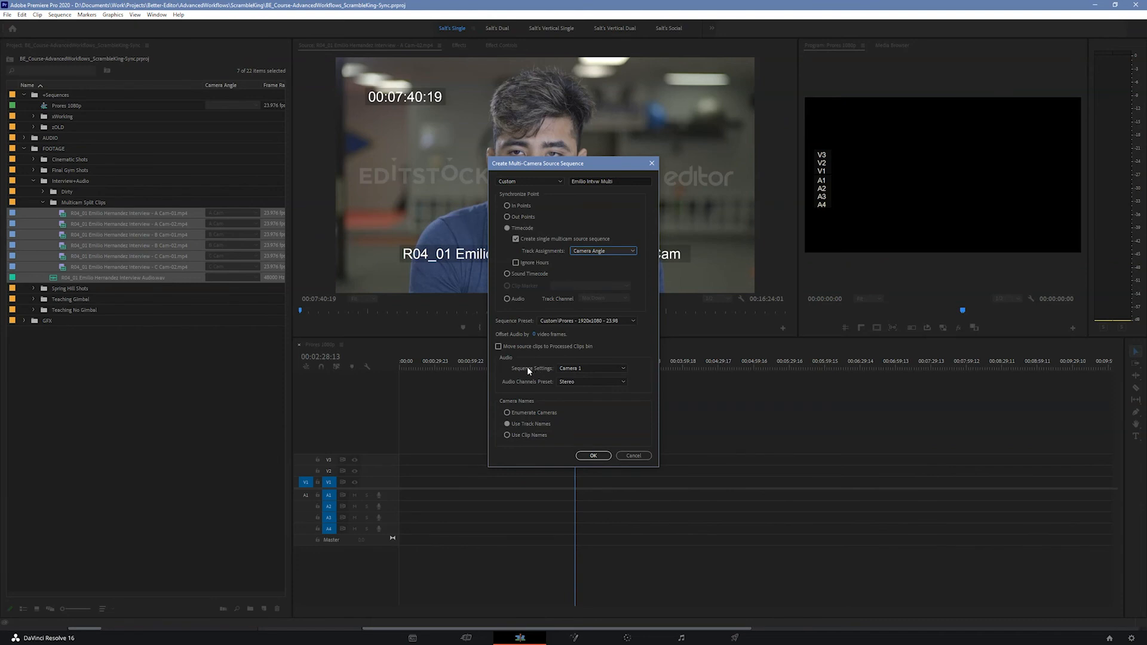
{"action": "left_click", "coordinate": [590, 368]}
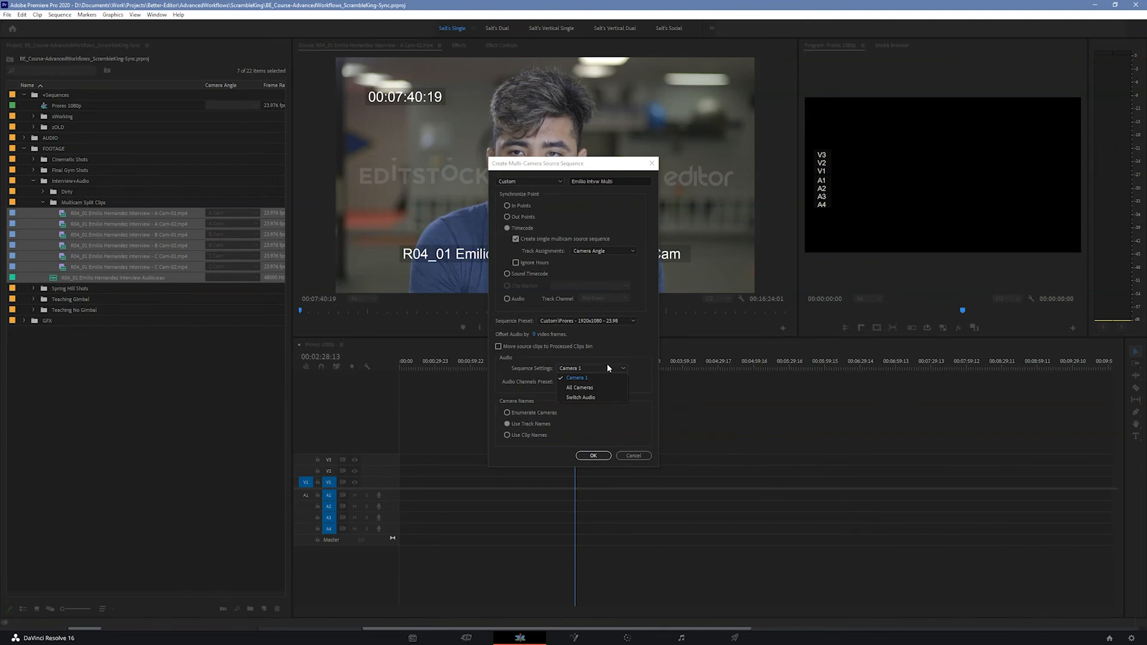
{"action": "left_click", "coordinate": [603, 377]}
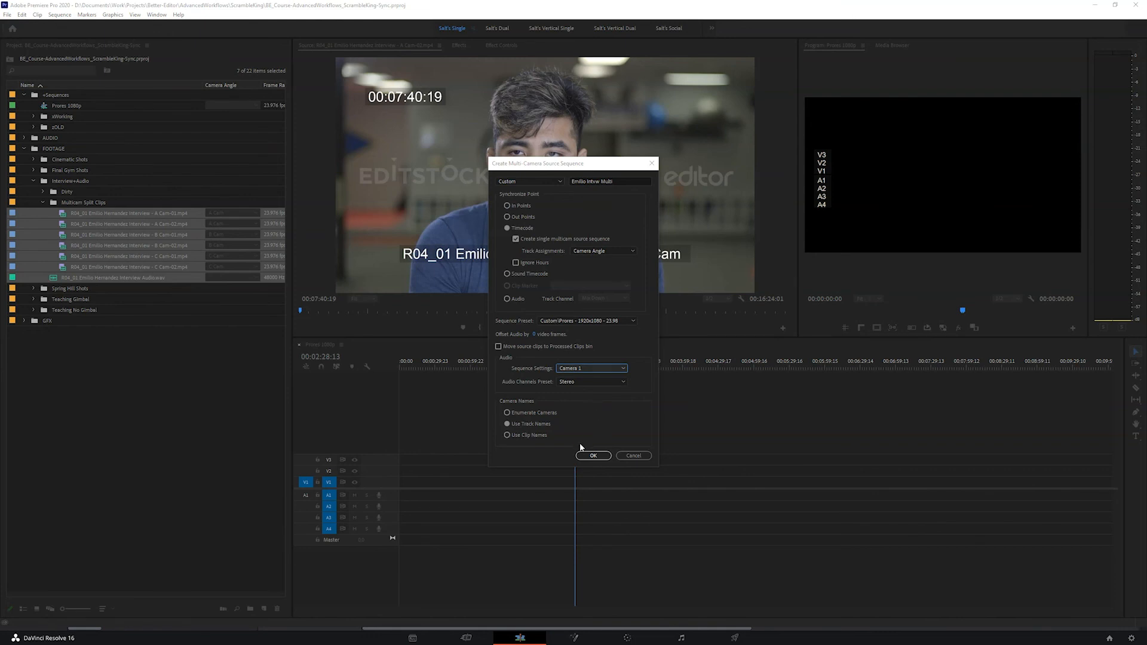
{"action": "left_click", "coordinate": [593, 456]}
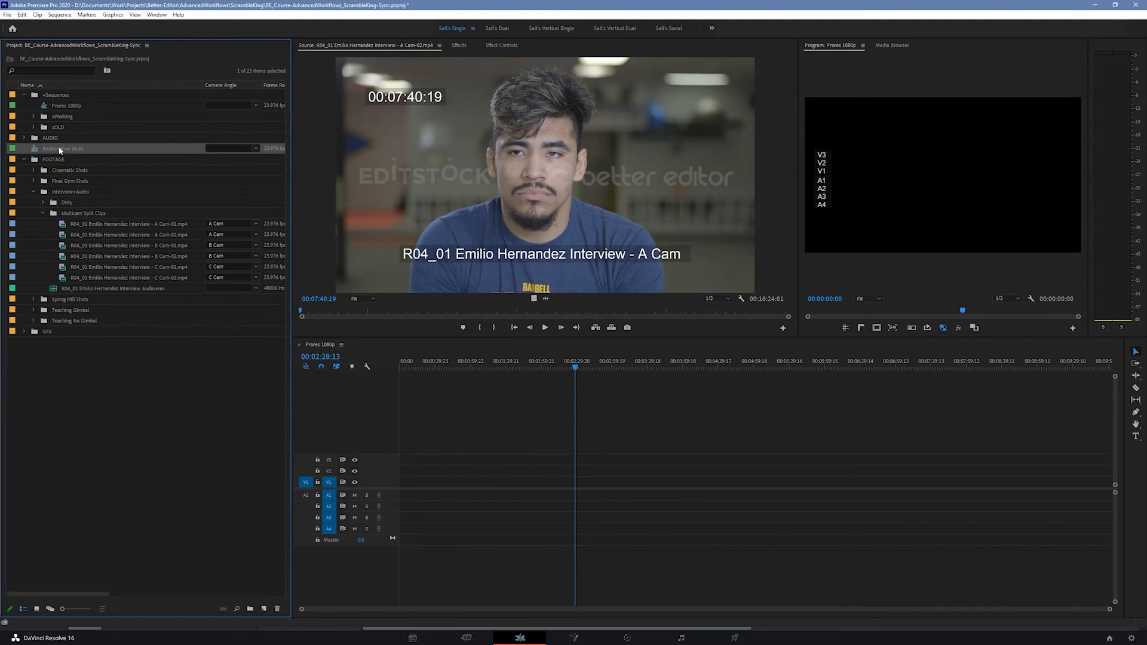
- Open the new multicam source sequence in the timeline and scrub through it to 00:18:37:04
{"action": "right_click", "coordinate": [60, 151]}
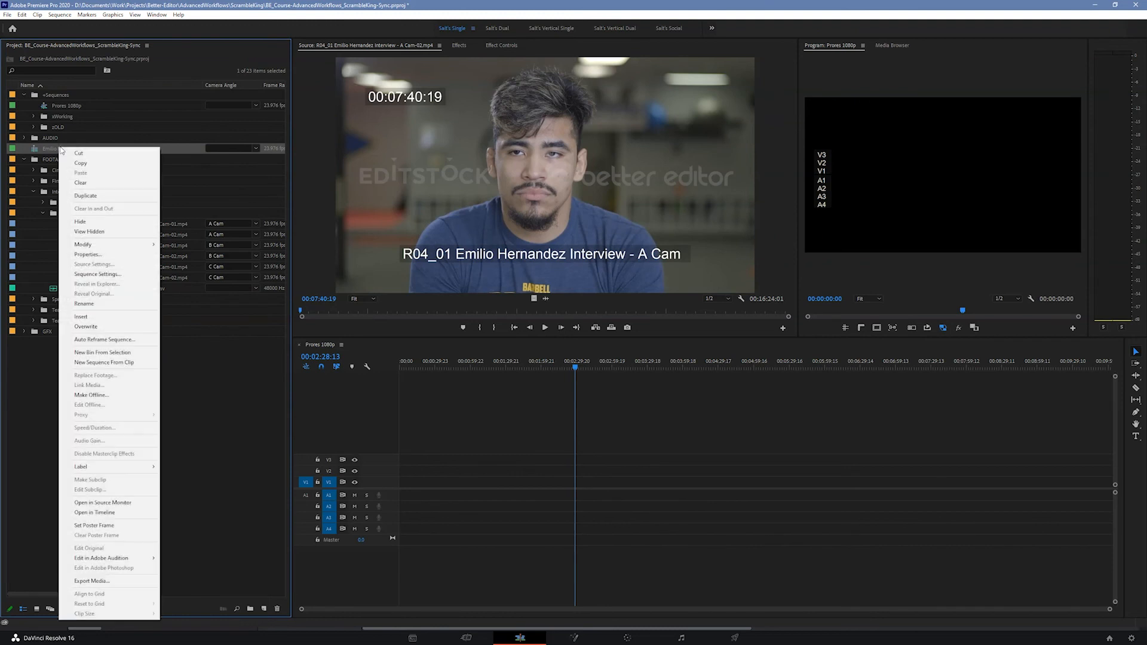
{"action": "left_click", "coordinate": [135, 515]}
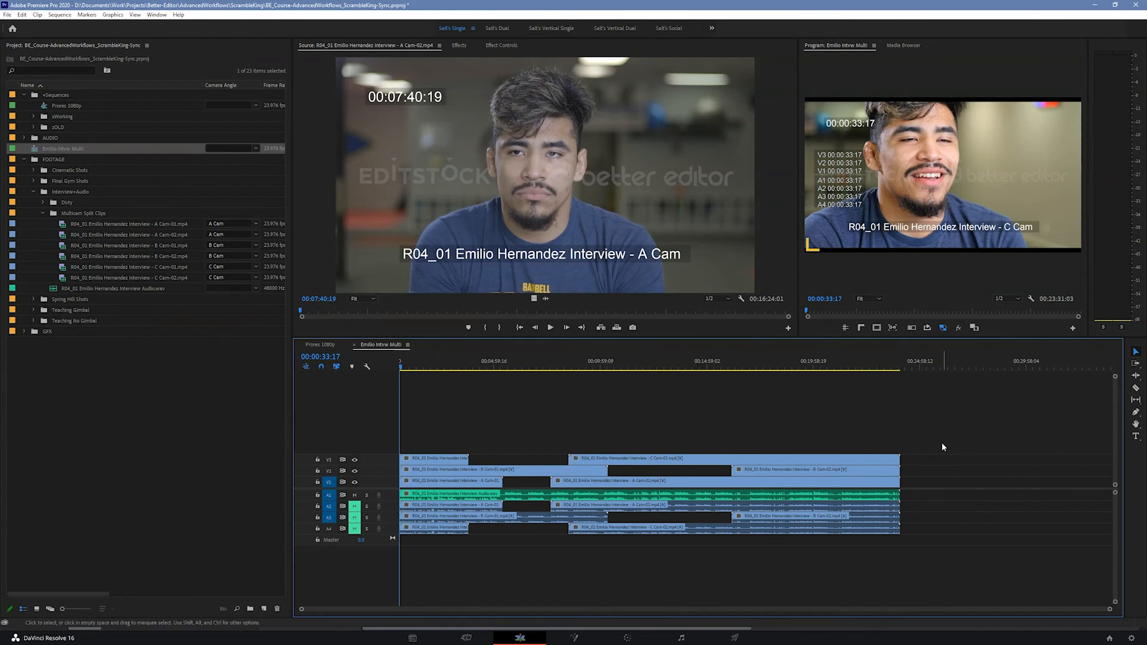
{"action": "left_click", "coordinate": [921, 362]}
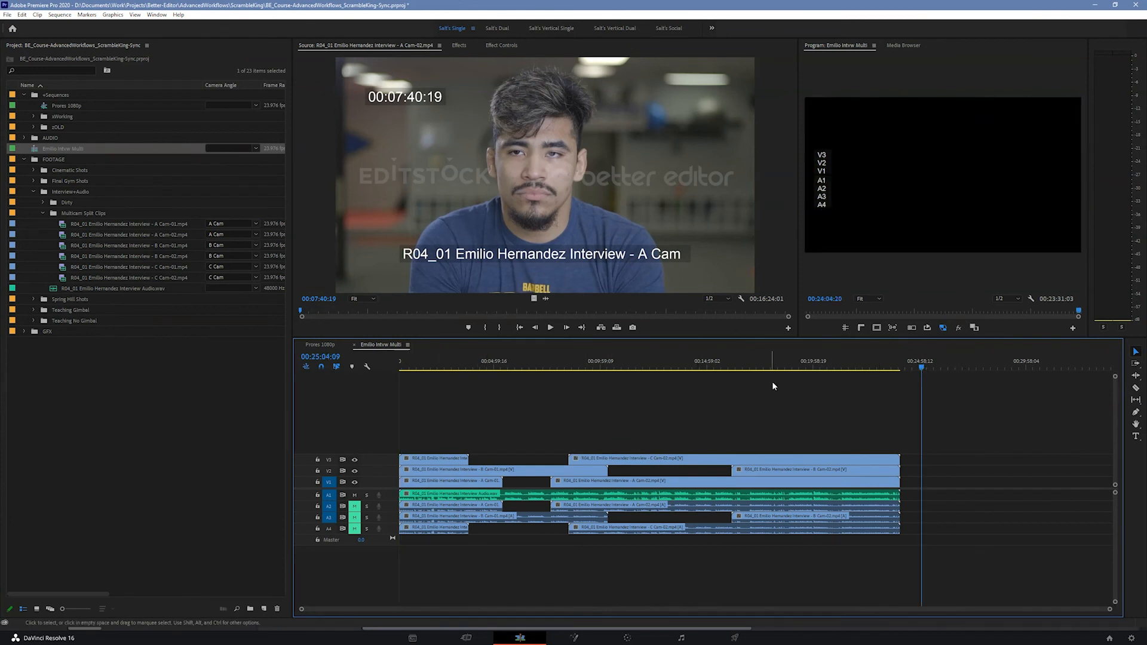
{"action": "left_click_drag", "start_coordinate": [625, 366], "coordinate": [784, 383]}
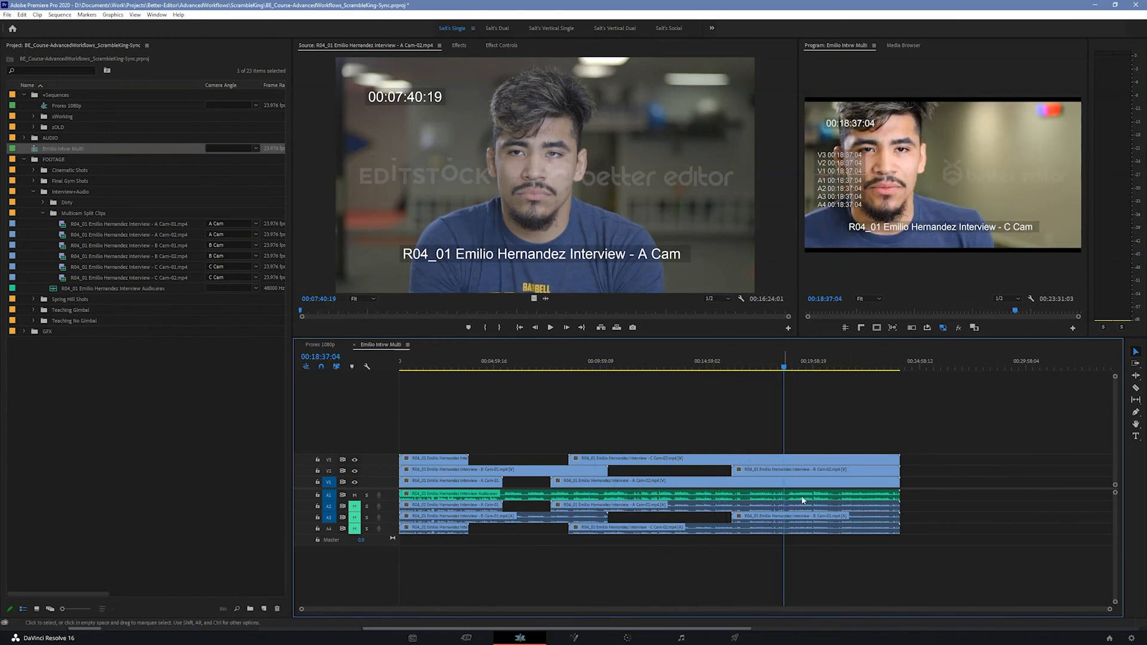
- Expand the heights of all audio tracks in the multicam sequence and place the playhead at 00:22:17:22
{"action": "key", "text": "shift"}
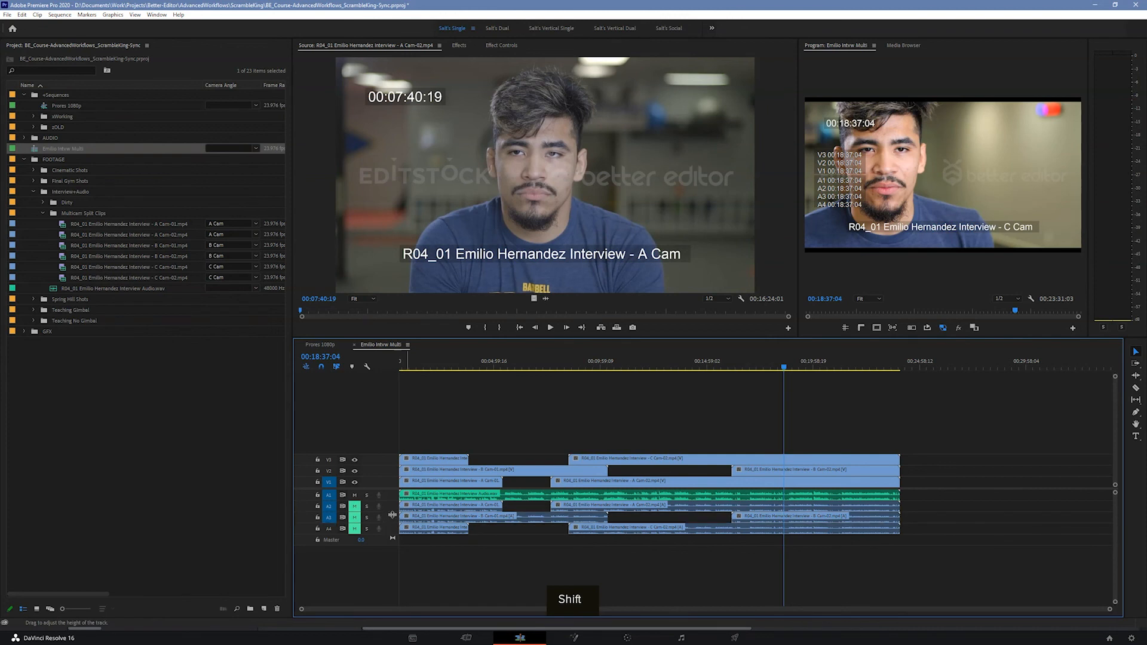
{"action": "left_click_drag", "start_coordinate": [391, 515], "coordinate": [392, 536]}
{"action": "left_click_drag", "start_coordinate": [387, 488], "coordinate": [387, 460]}
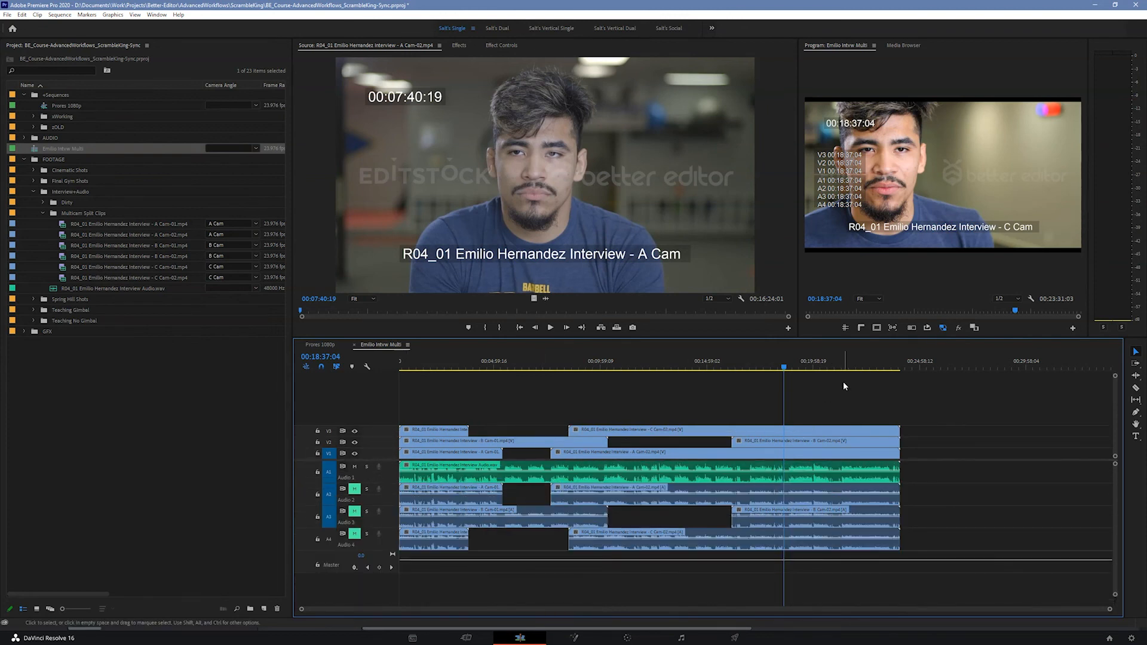
{"action": "left_click", "coordinate": [863, 365]}
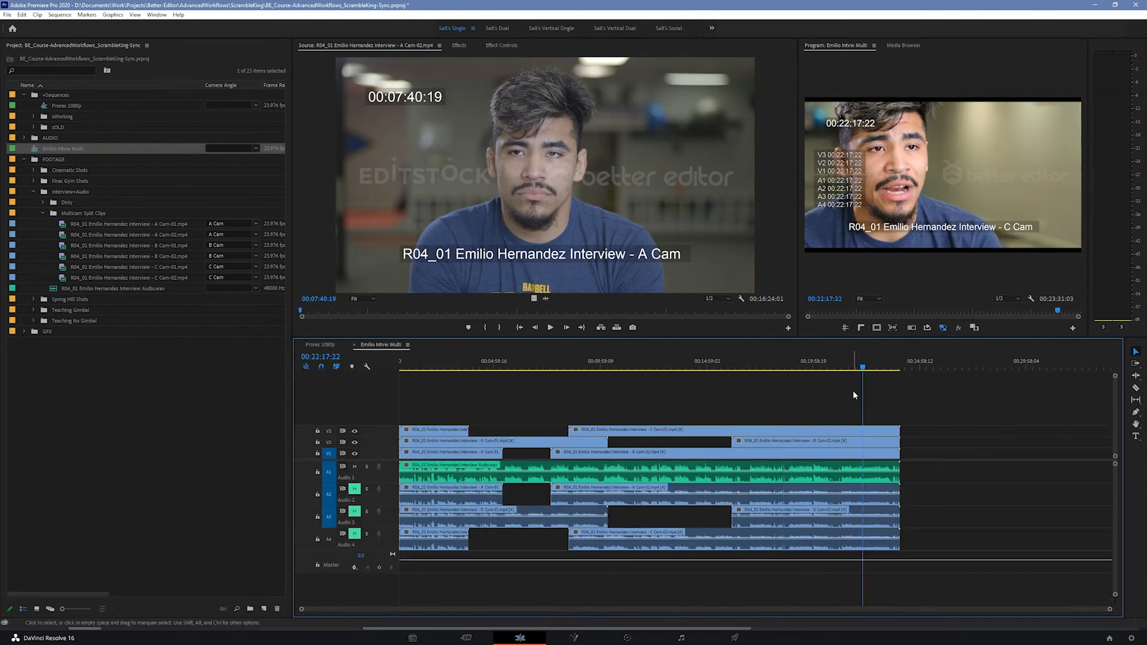
- Compare the multicam sequence's start at 00:00:33:17 with 00:15:46:21, returning the playhead to the start
{"action": "key", "text": "Down"}
{"action": "key", "text": "Home"}
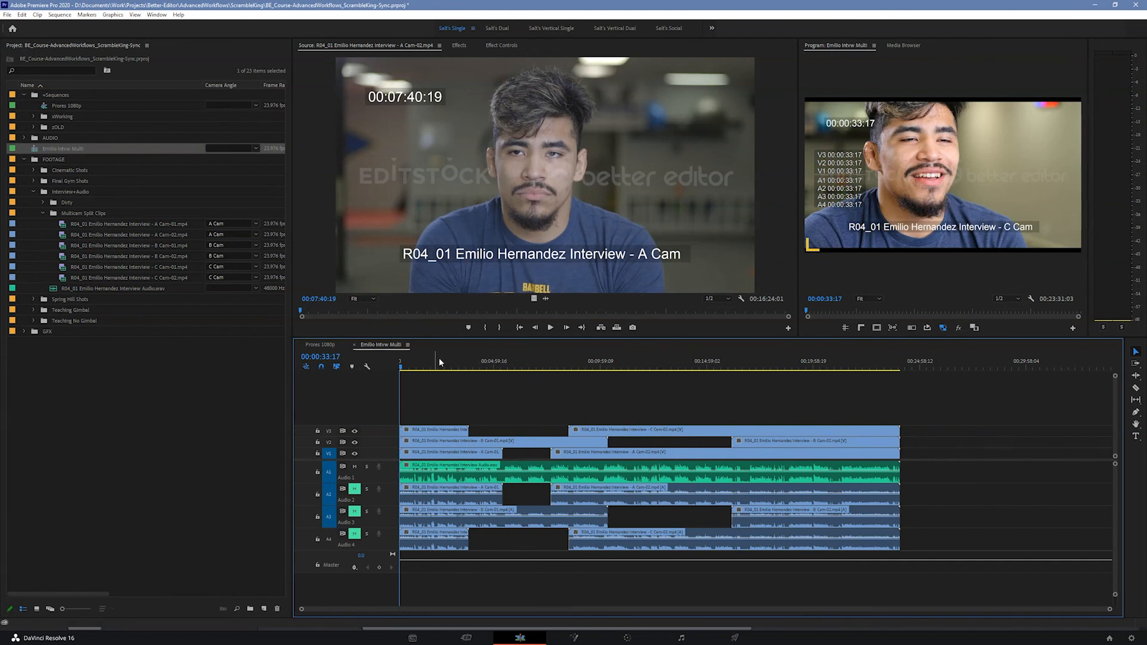
{"action": "left_click", "coordinate": [698, 366]}
{"action": "left_click_drag", "start_coordinate": [700, 379], "coordinate": [723, 386]}
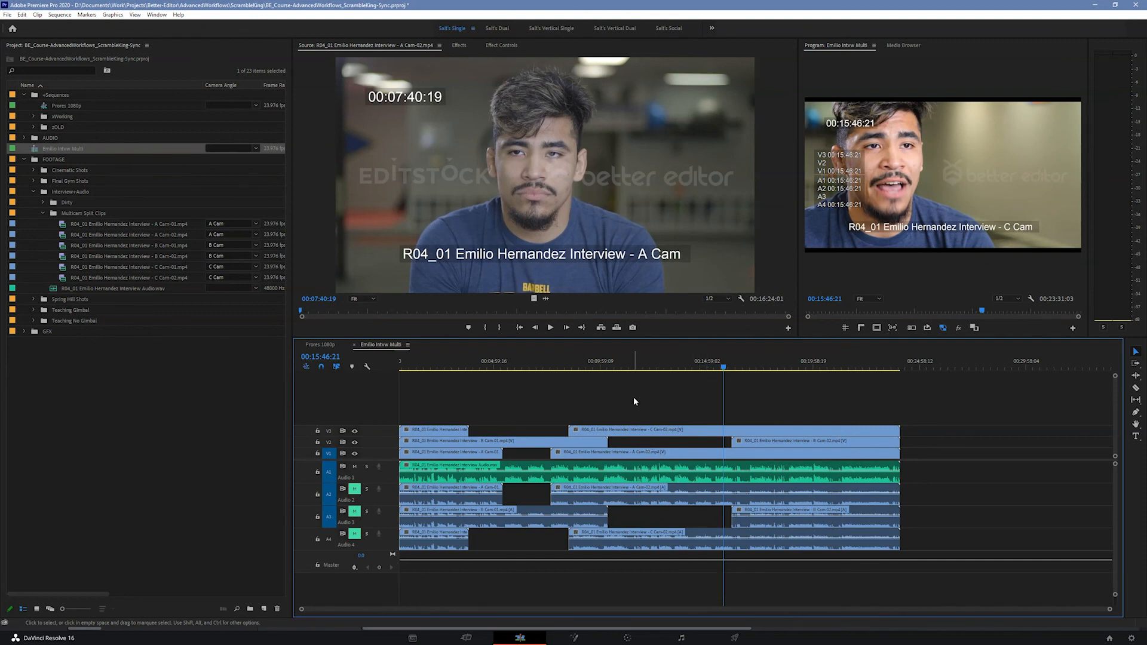
{"action": "key", "text": "Home"}
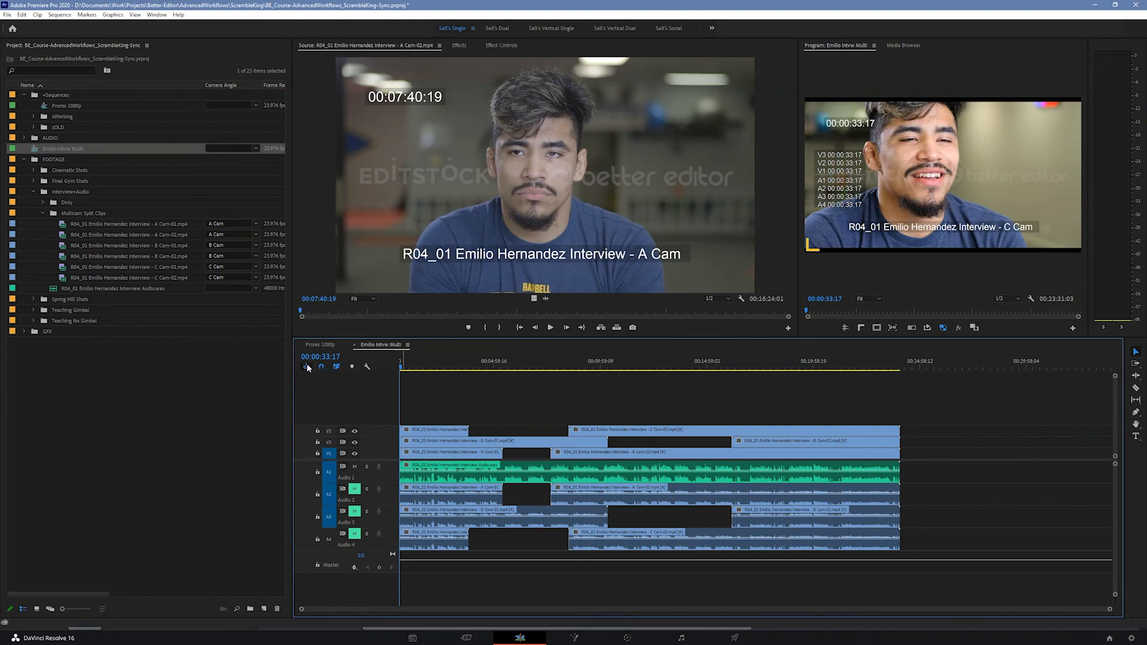
- Try a start time of 0 for the multicam sequence, and undo the change
{"action": "left_click", "coordinate": [408, 346]}
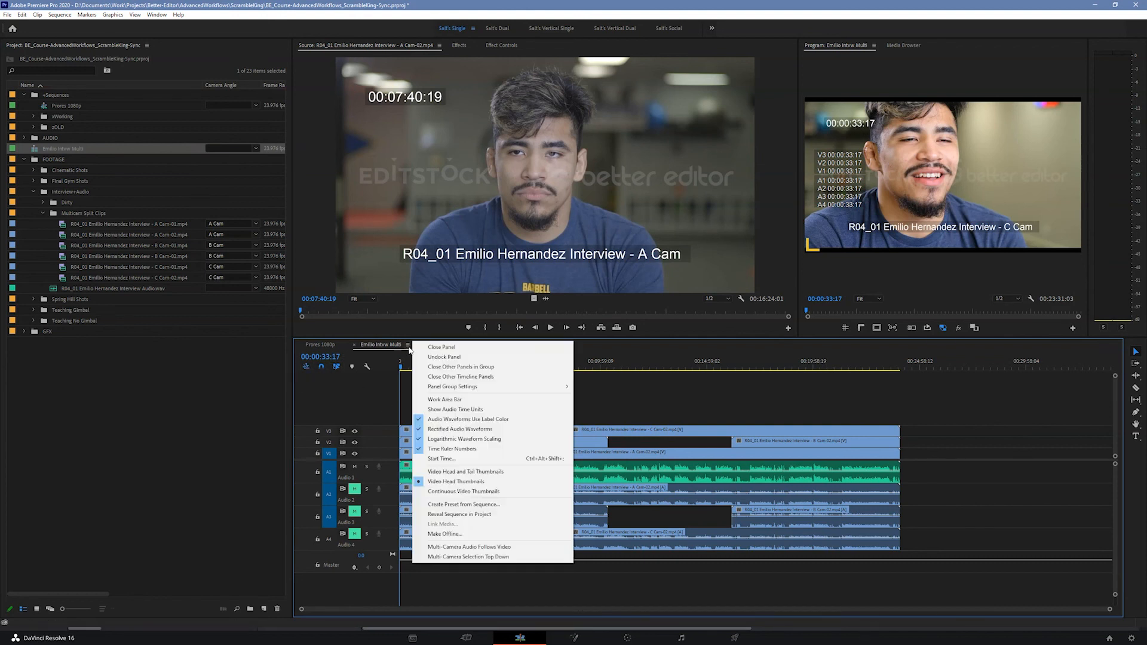
{"action": "left_click", "coordinate": [471, 460]}
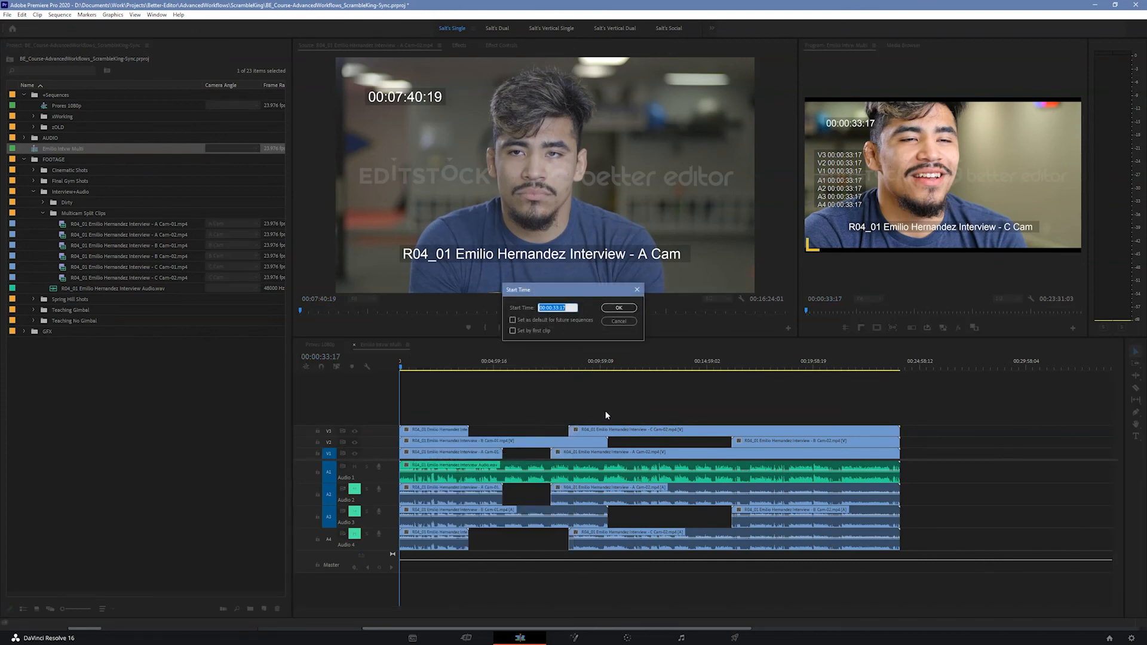
{"action": "type", "text": "0"}
{"action": "key", "text": "Return"}
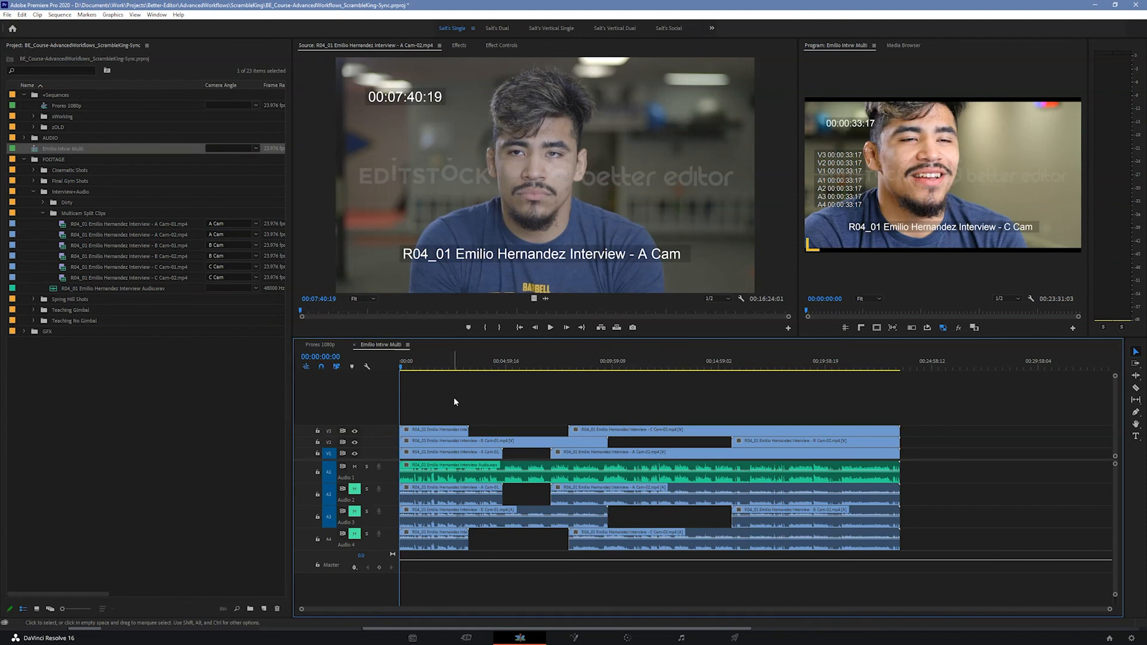
{"action": "key", "text": "ctrl+z"}
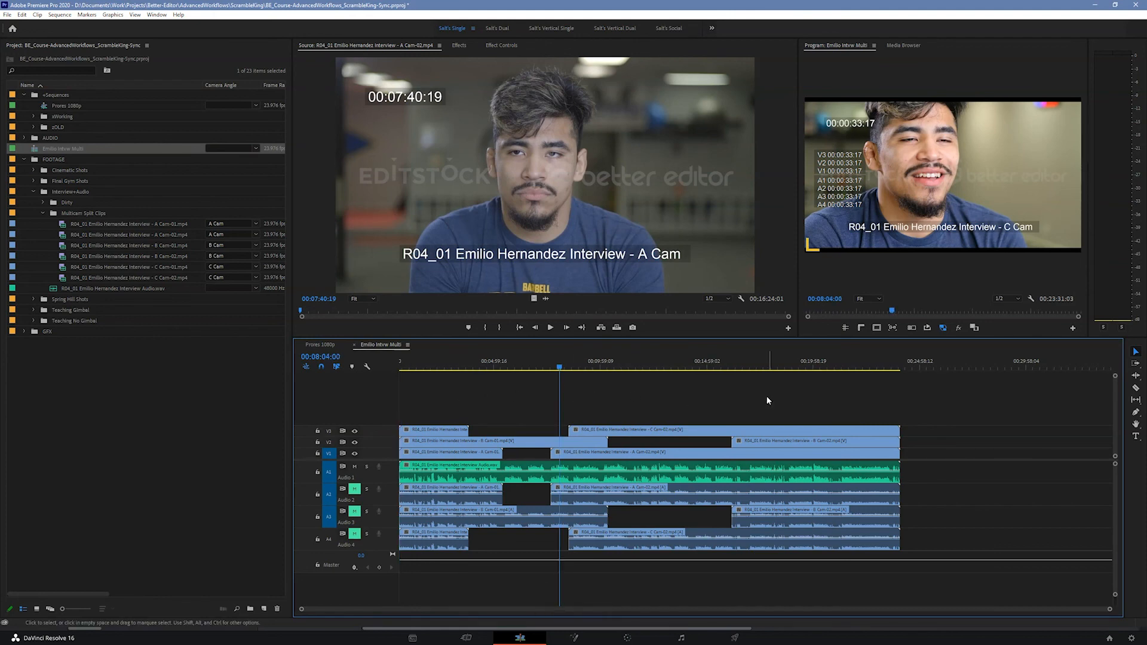
- Try shifting the second C Cam clip slightly later in the multicam sequence, and undo the shift
{"action": "key", "text": "equal"}
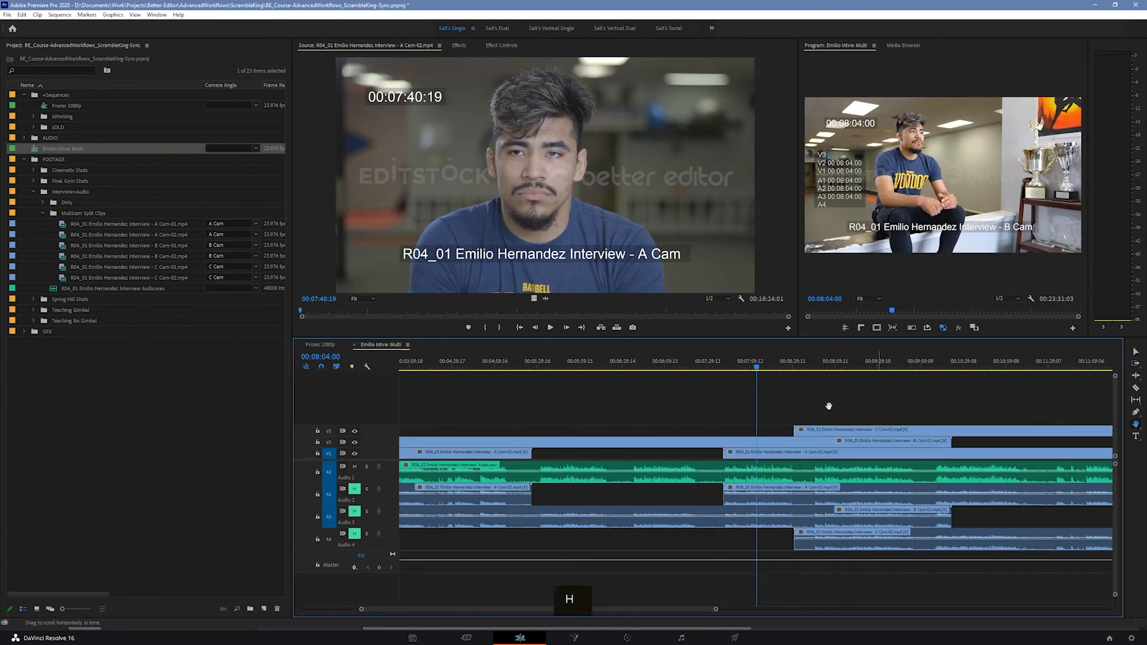
{"action": "scroll", "coordinate": [717, 409], "scroll_direction": "down", "scroll_amount": 5}
{"action": "left_click_drag", "start_coordinate": [629, 431], "coordinate": [703, 416]}
{"action": "key", "text": "shift+z"}
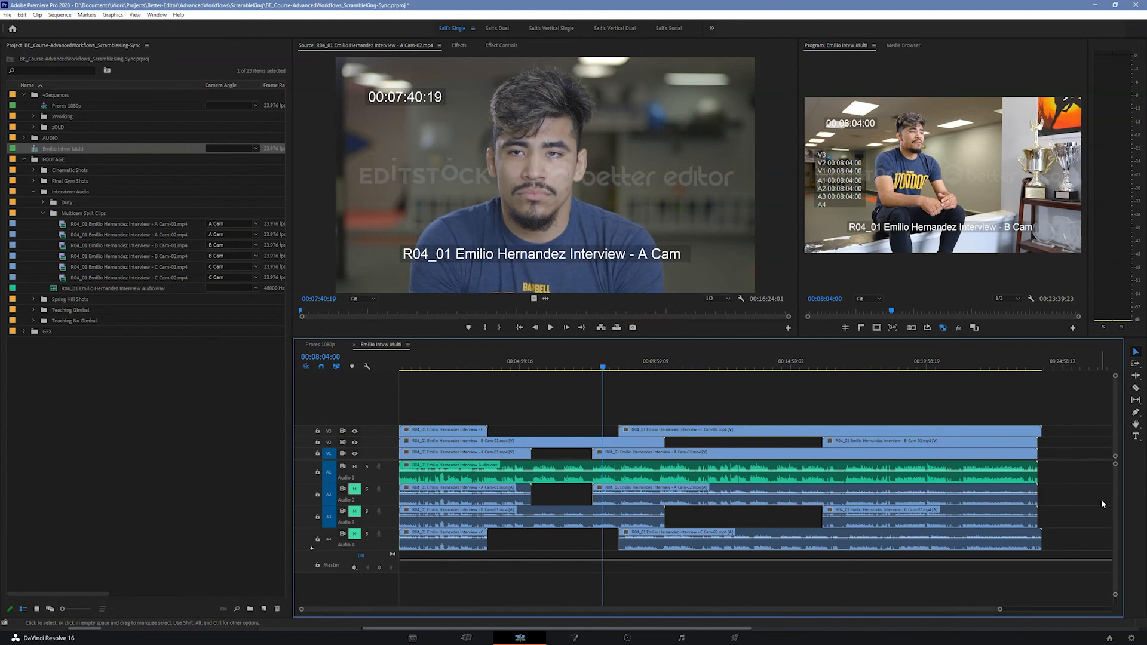
{"action": "key", "text": "ctrl+z"}
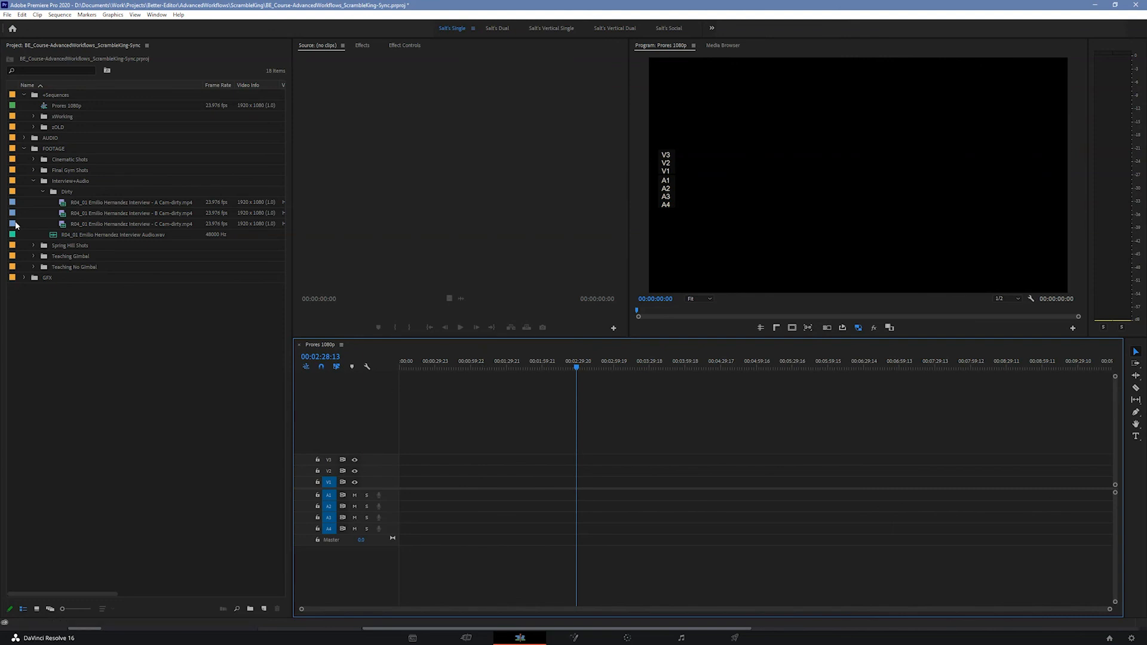
- Add the three dirty A, B and C Cam clips and the interview audio to the Prores 1080p sequence
{"action": "left_click", "coordinate": [85, 203]}
{"action": "left_click", "coordinate": [84, 233], "text": "shift"}
{"action": "left_click_drag", "start_coordinate": [64, 206], "coordinate": [506, 487]}
{"action": "left_click_drag", "start_coordinate": [720, 438], "coordinate": [719, 439]}
{"action": "key", "text": "shift+z"}
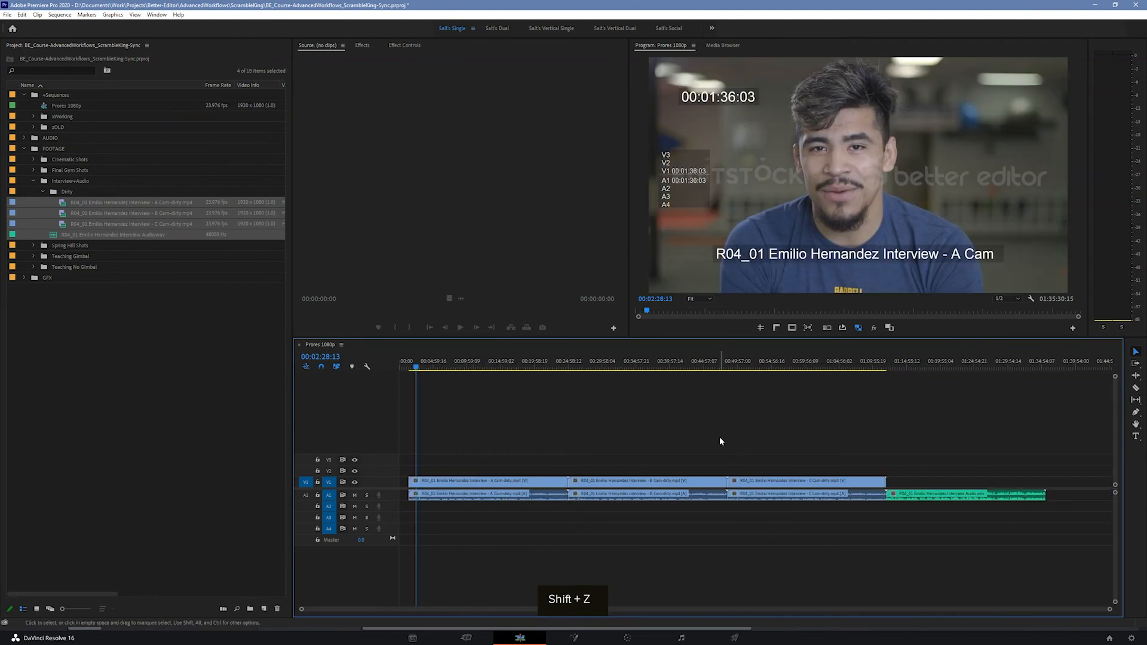
- Close the opening gap and stack A, B and C Cam on V1, V2 and V3, with the interview audio on A1
{"action": "left_click", "coordinate": [404, 482]}
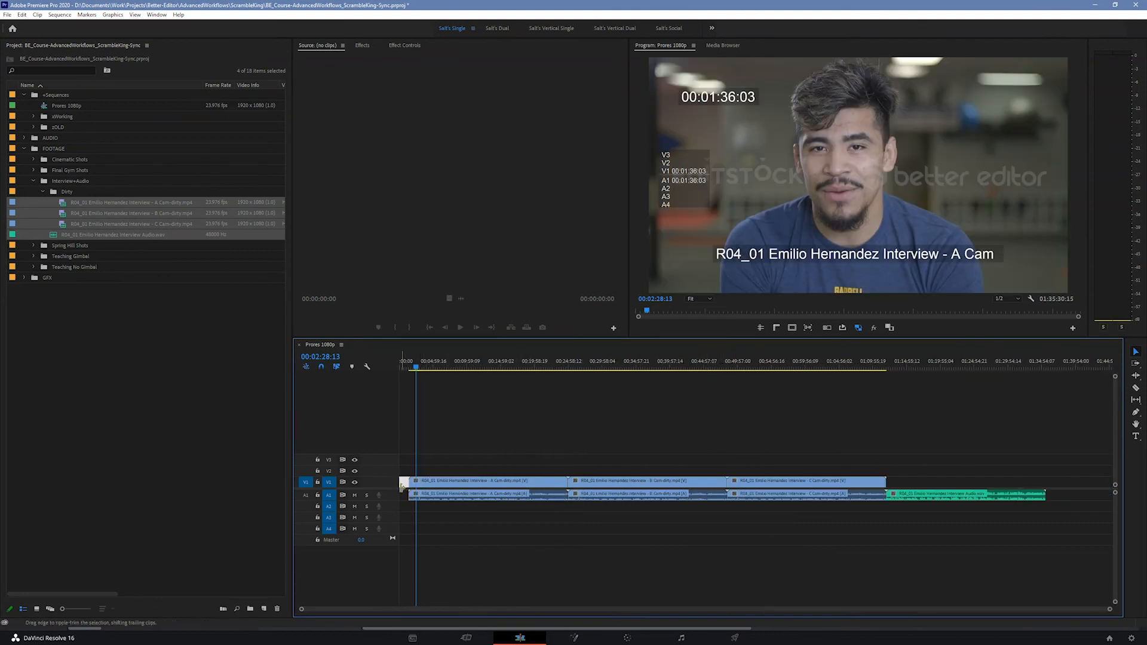
{"action": "key", "text": "Delete"}
{"action": "left_click_drag", "start_coordinate": [611, 481], "coordinate": [453, 470]}
{"action": "left_click_drag", "start_coordinate": [741, 485], "coordinate": [423, 459]}
{"action": "left_click_drag", "start_coordinate": [917, 491], "coordinate": [440, 495]}
{"action": "key", "text": "shift+z"}
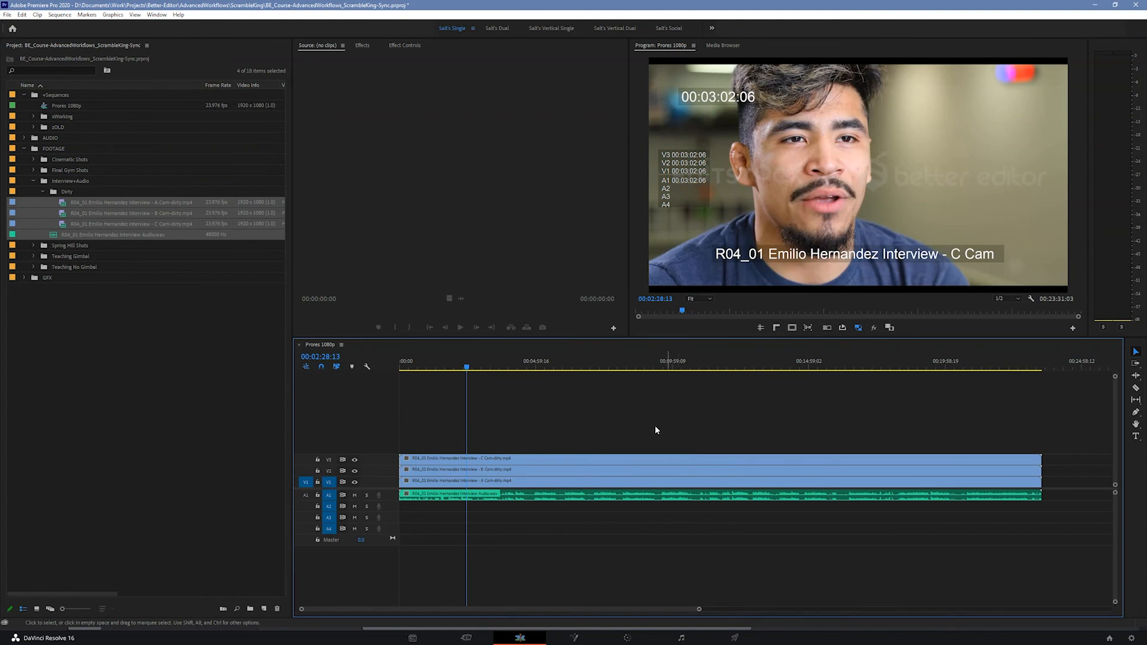
- Split the A Cam clip and the interview audio at 00:02:49:06, and disable the B and C Cam clips
{"action": "left_click", "coordinate": [476, 367]}
{"action": "key", "text": "g"}
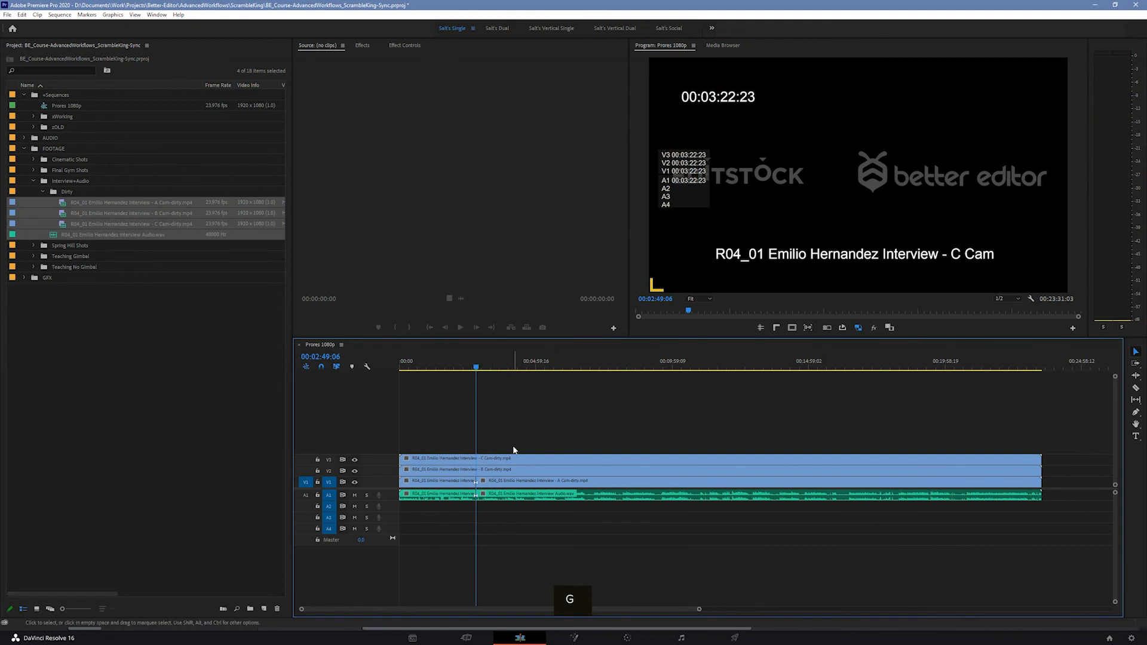
{"action": "left_click_drag", "start_coordinate": [513, 445], "coordinate": [509, 472]}
{"action": "key", "text": "ctrl+b"}
- Split all the stacked clips at 00:03:59:03 and move the remainder about 1 min 20 s later to leave a gap
{"action": "left_click", "coordinate": [509, 367]}
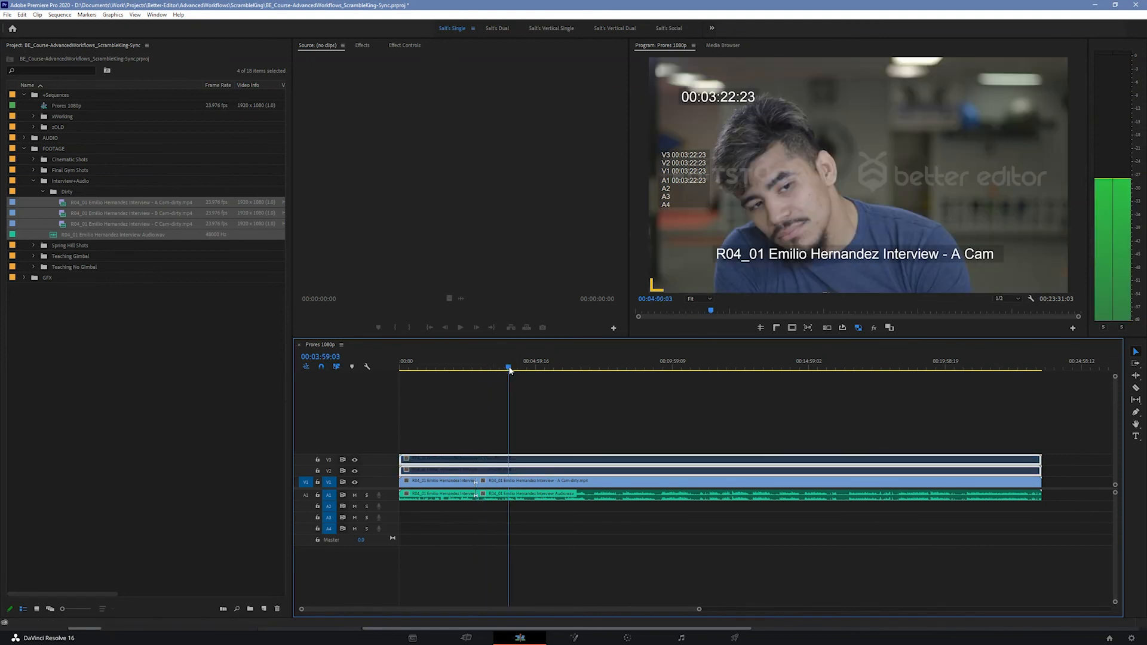
{"action": "key", "text": "g"}
{"action": "left_click_drag", "start_coordinate": [545, 480], "coordinate": [580, 479]}
- Split all the stacked clips at 00:06:23:19 and shift the remainder about 1 min 9 s later
{"action": "left_click_drag", "start_coordinate": [545, 367], "coordinate": [574, 367]}
{"action": "left_click_drag", "start_coordinate": [615, 392], "coordinate": [642, 495]}
{"action": "key", "text": "g"}
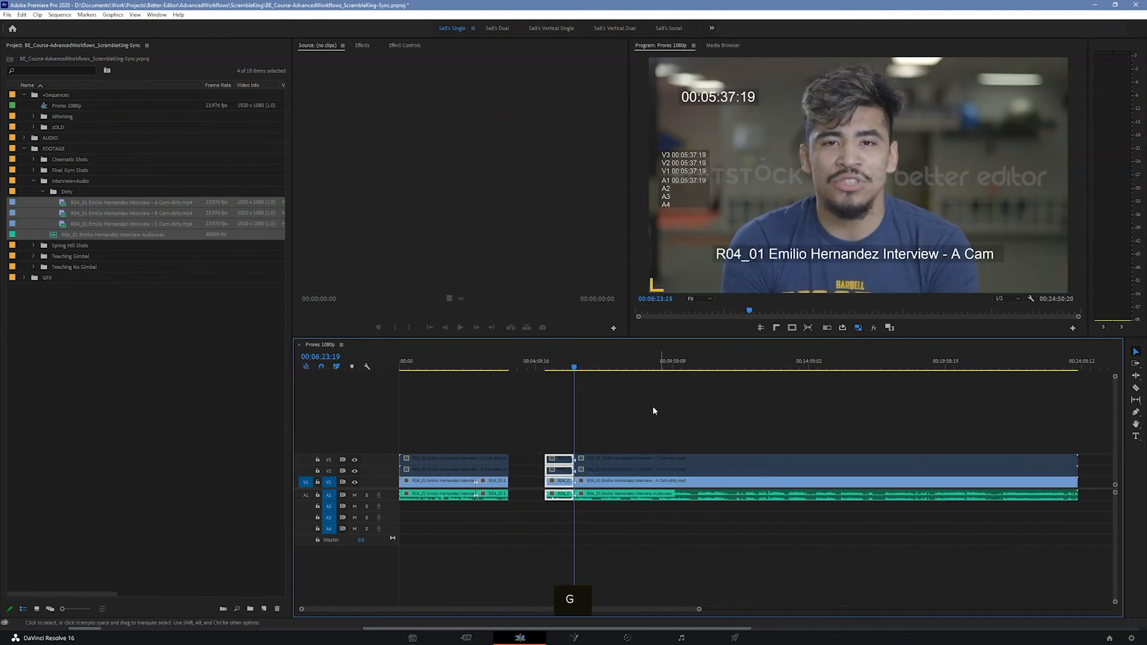
{"action": "left_click_drag", "start_coordinate": [655, 410], "coordinate": [678, 514]}
{"action": "left_click_drag", "start_coordinate": [626, 487], "coordinate": [657, 487]}
- Enable the C Cam clip on V3 in the section following the second gap
{"action": "left_click", "coordinate": [695, 438]}
{"action": "left_click", "coordinate": [664, 458]}
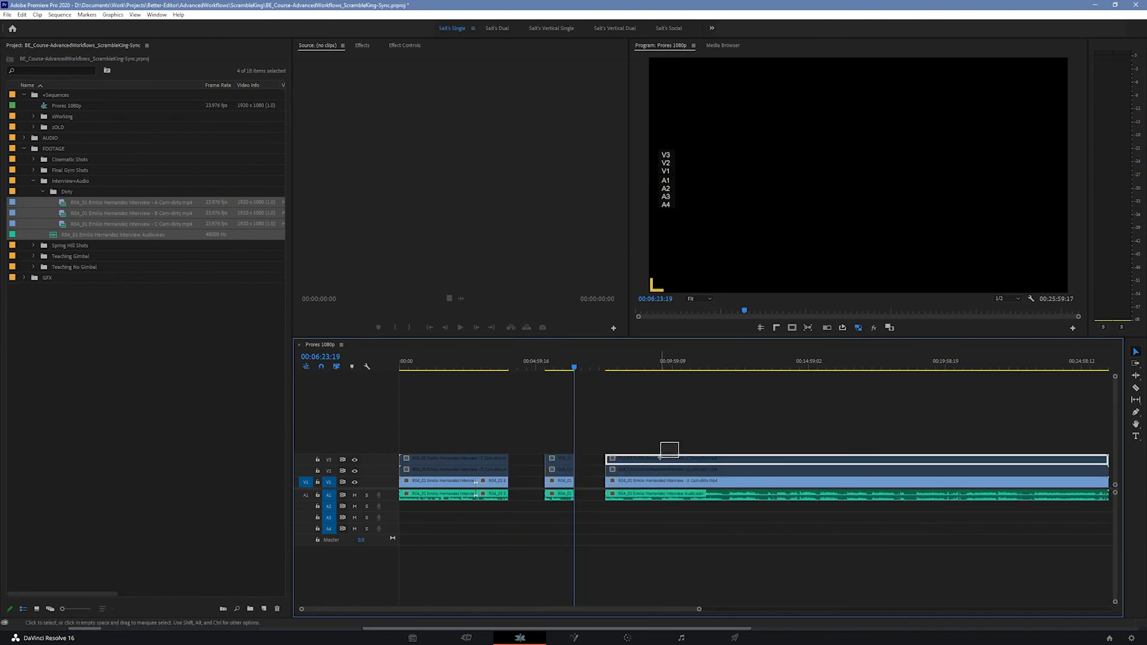
{"action": "key", "text": "ctrl+b"}
- Split all the stacked clips at 00:09:30:18 and shift the remainder about 1 min 24 s later
{"action": "left_click", "coordinate": [628, 367]}
{"action": "left_click_drag", "start_coordinate": [635, 372], "coordinate": [660, 369]}
{"action": "left_click_drag", "start_coordinate": [707, 435], "coordinate": [758, 546]}
{"action": "key", "text": "g"}
{"action": "left_click_drag", "start_coordinate": [673, 425], "coordinate": [731, 467]}
- Disable C Cam and enable B Cam in the final section, and place the playhead at 00:12:17:01 within it
{"action": "left_click_drag", "start_coordinate": [767, 440], "coordinate": [750, 459]}
{"action": "key", "text": "ctrl+b"}
{"action": "left_click", "coordinate": [731, 473]}
{"action": "key", "text": "ctrl+b"}
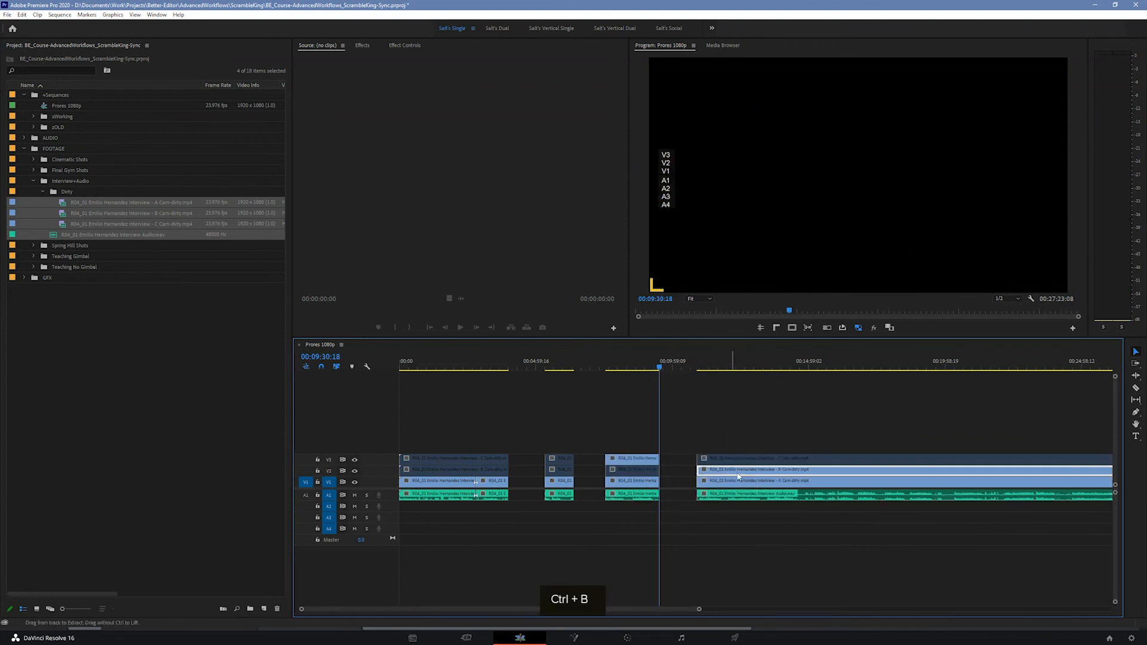
{"action": "left_click", "coordinate": [737, 399]}
{"action": "left_click_drag", "start_coordinate": [683, 369], "coordinate": [702, 370]}
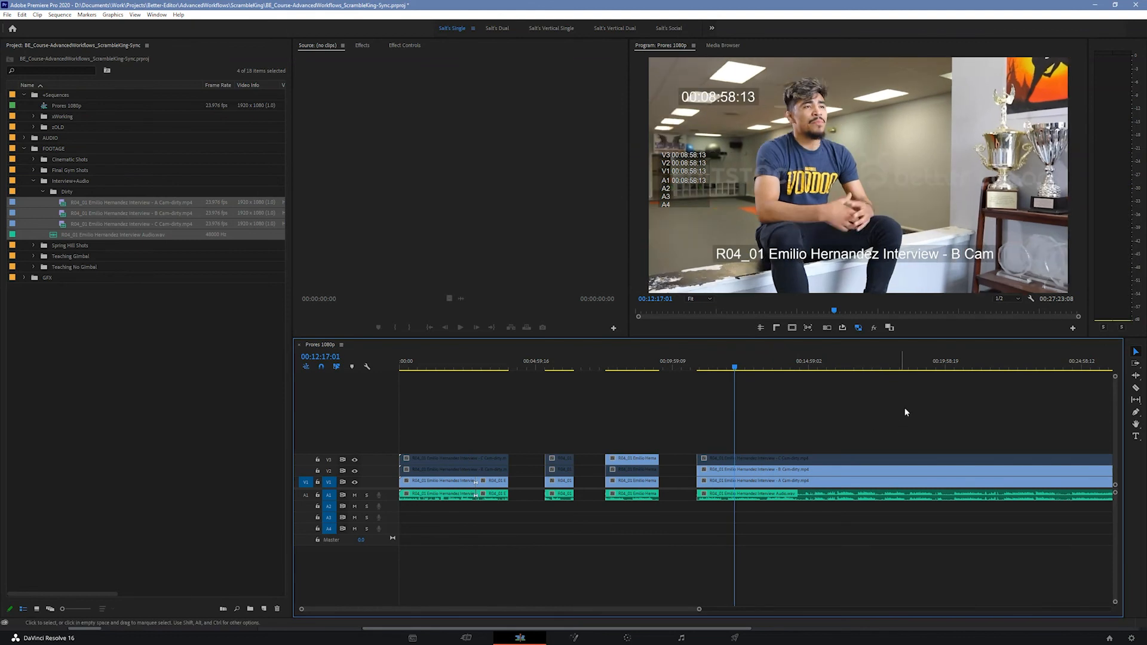
{"action": "key", "text": "shift+z"}
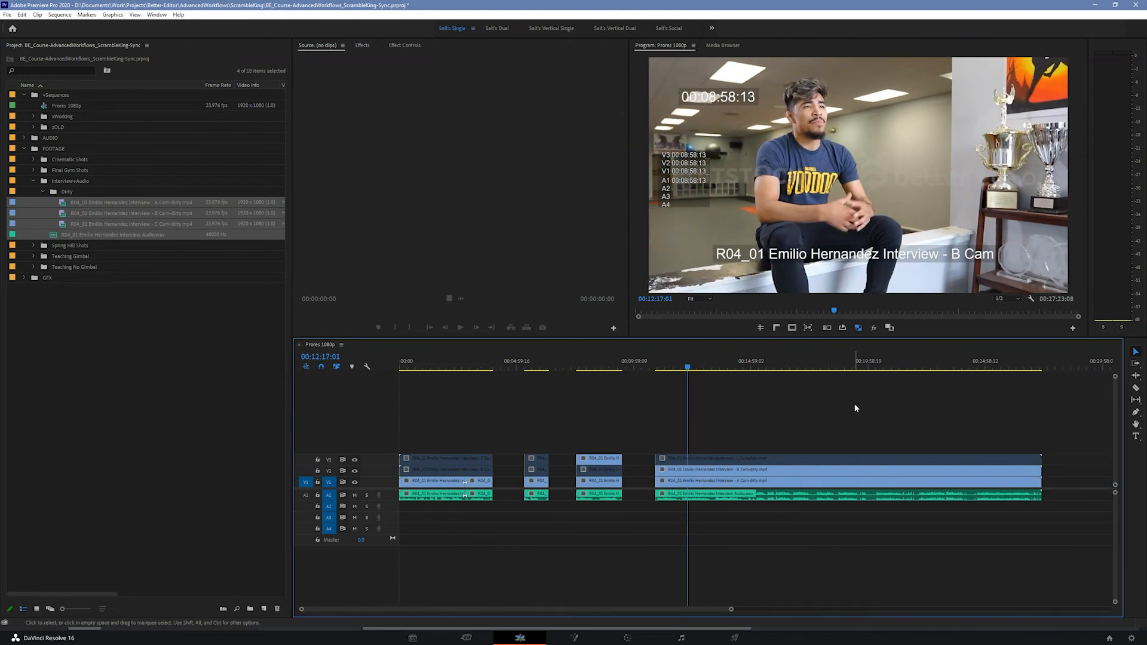